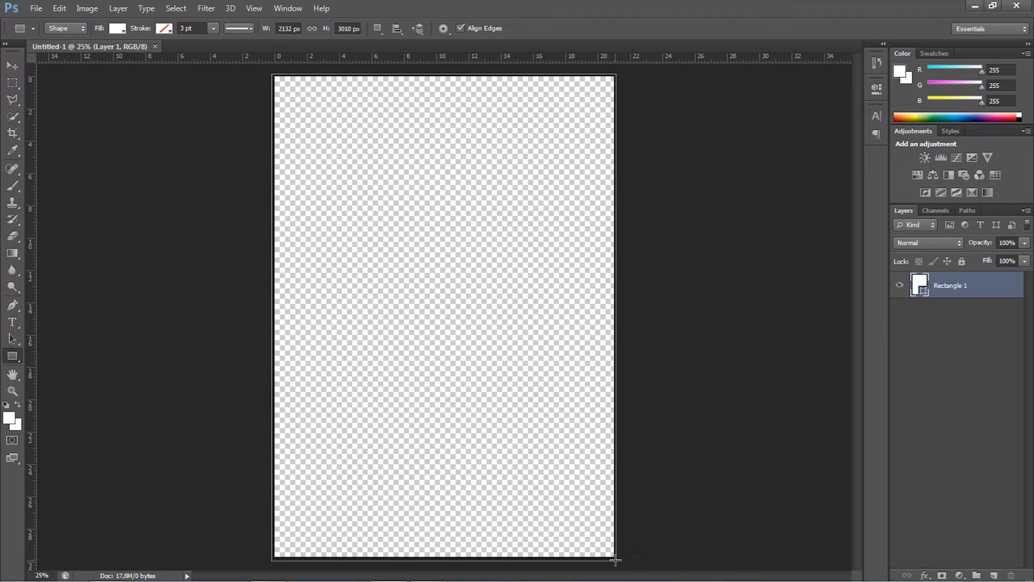
- Set the background rectangle's fill colour to #5ab093
left_click(123, 31)
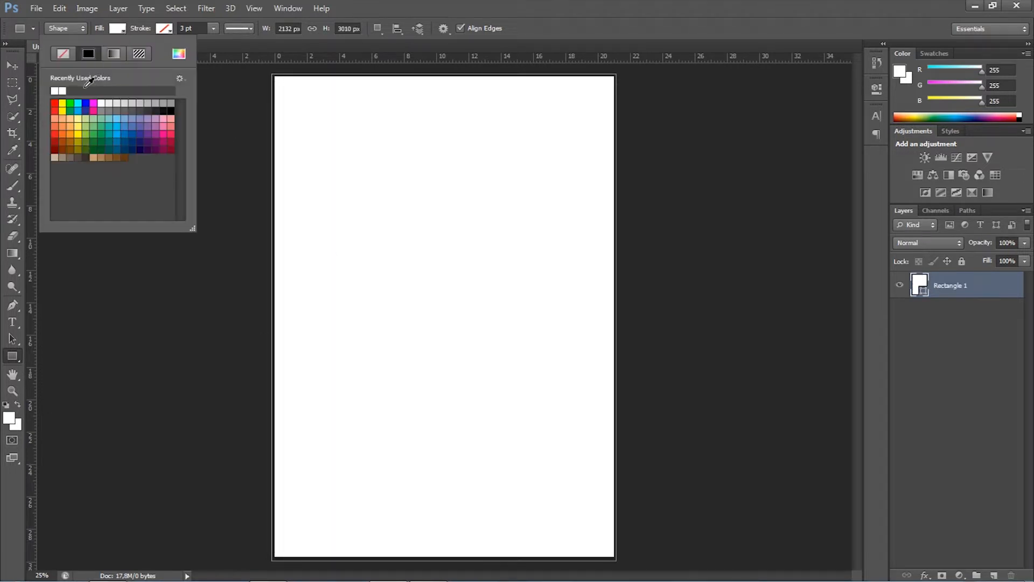
left_click(179, 53)
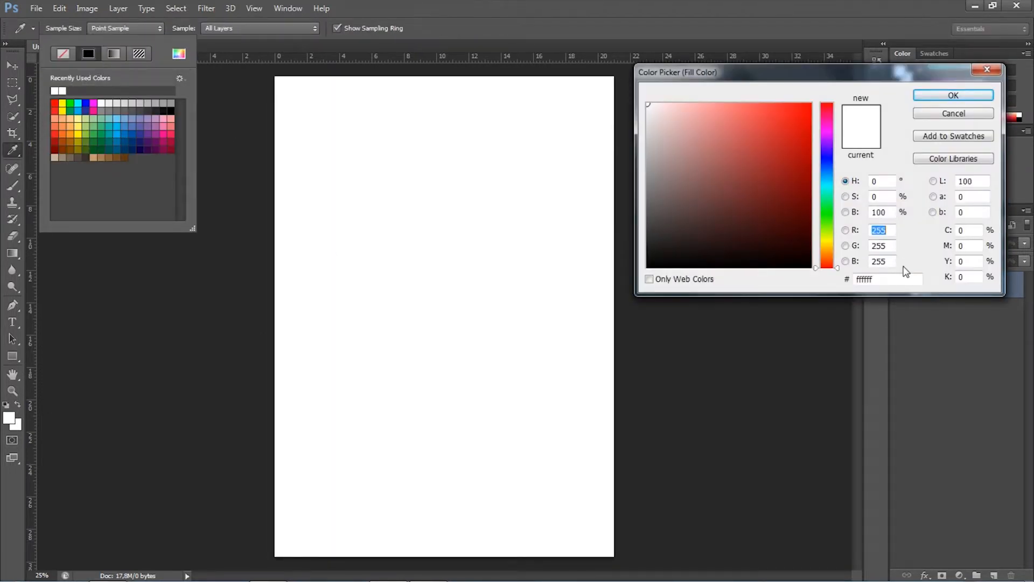
left_click_drag(886, 282, 820, 286)
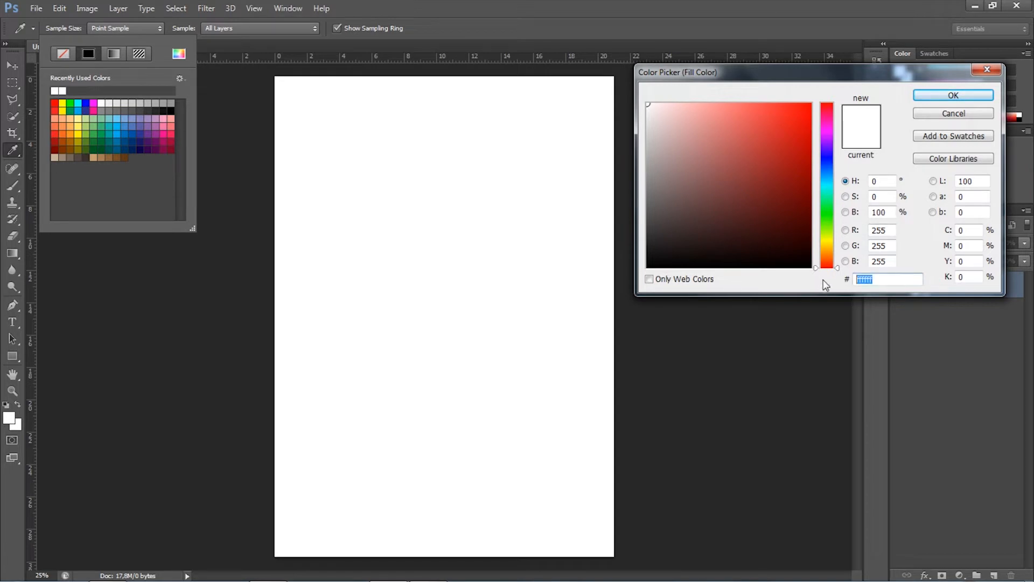
type("5ab")
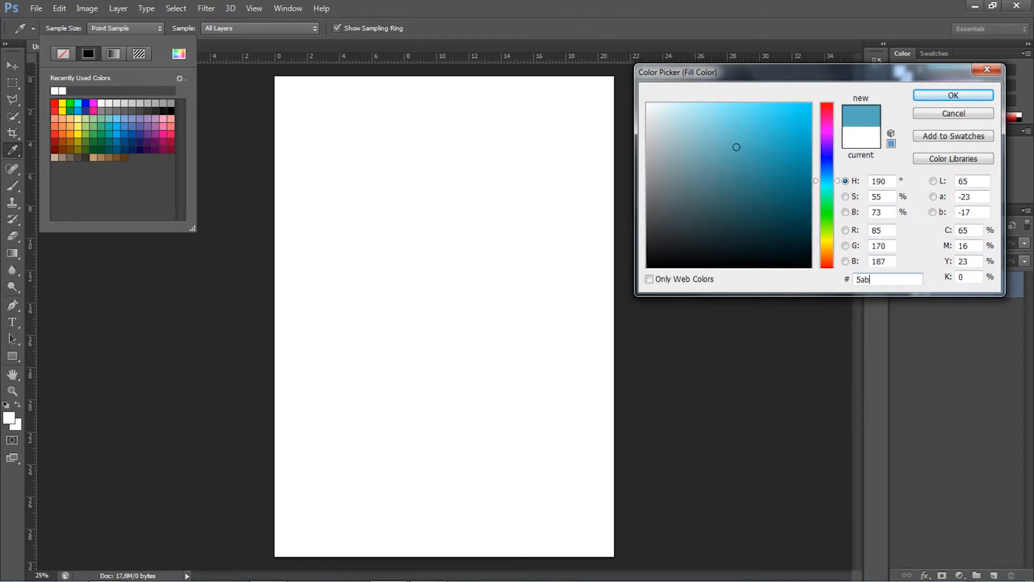
type("093")
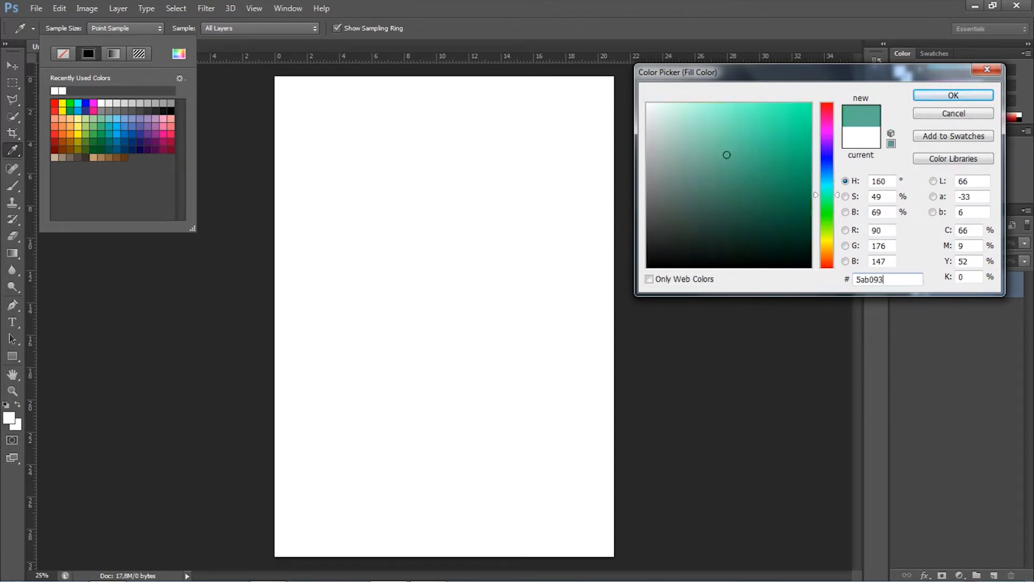
key("Return")
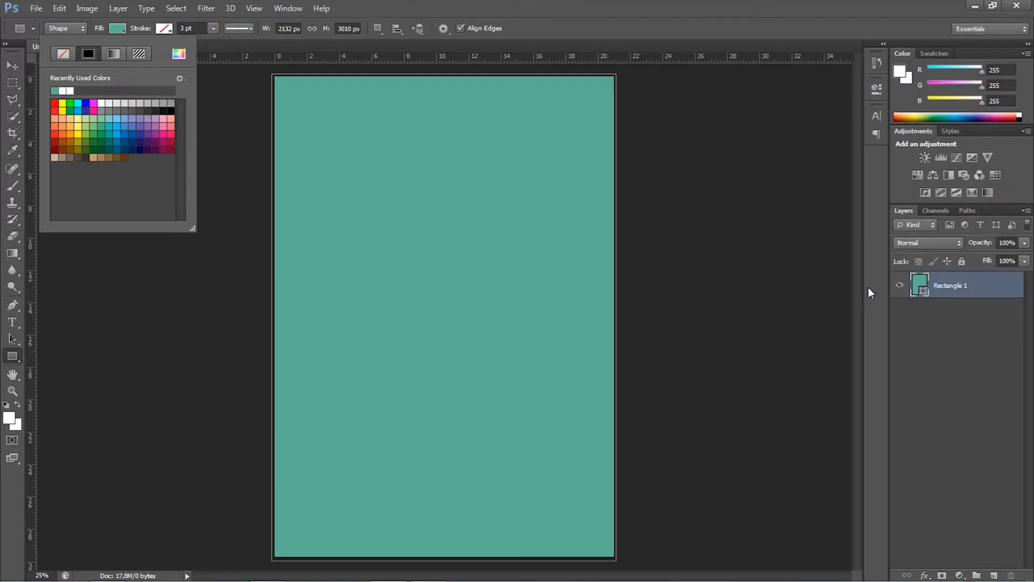
left_click(955, 293)
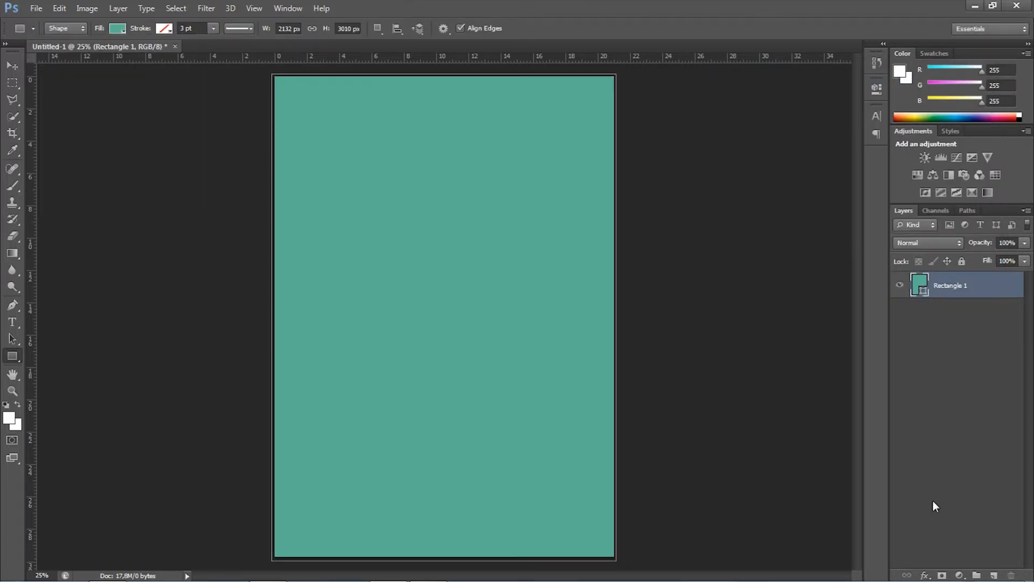
- Add a new layer and draw a white three-sided polygon about 1336 × 1157 px in the upper part of the canvas, pointing down
left_click(995, 576)
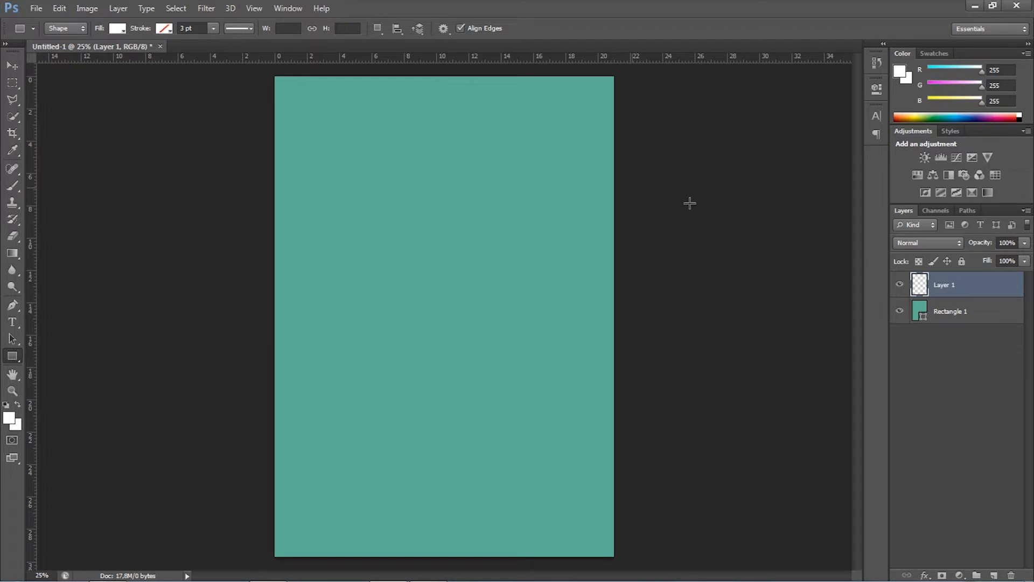
right_click(14, 359)
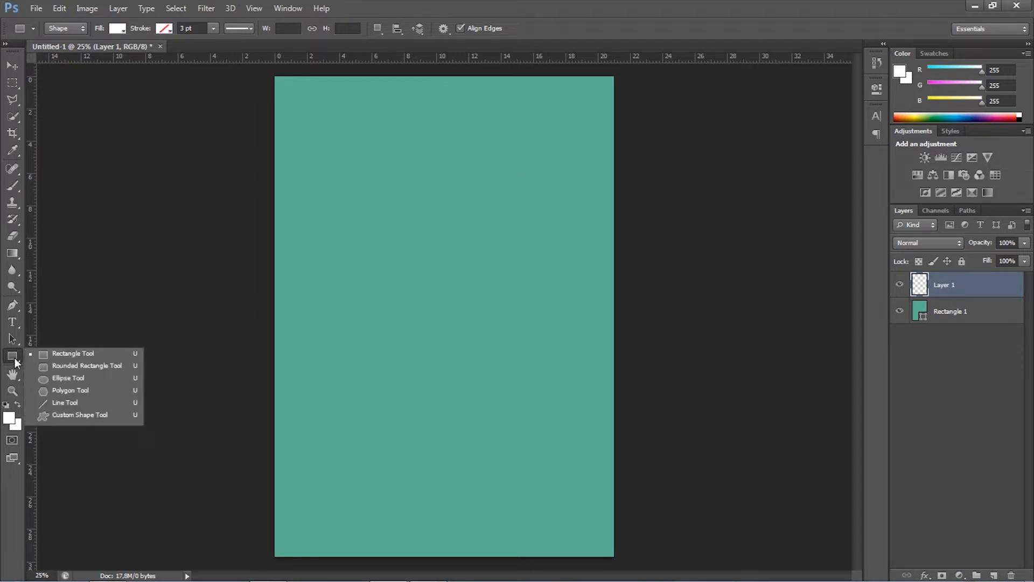
left_click(62, 390)
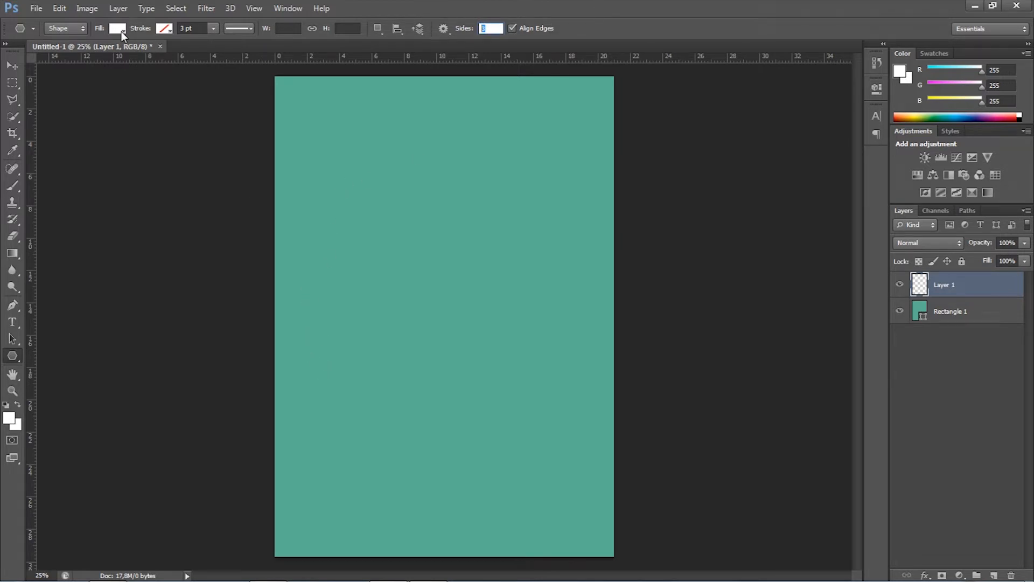
left_click_drag(347, 231, 346, 346)
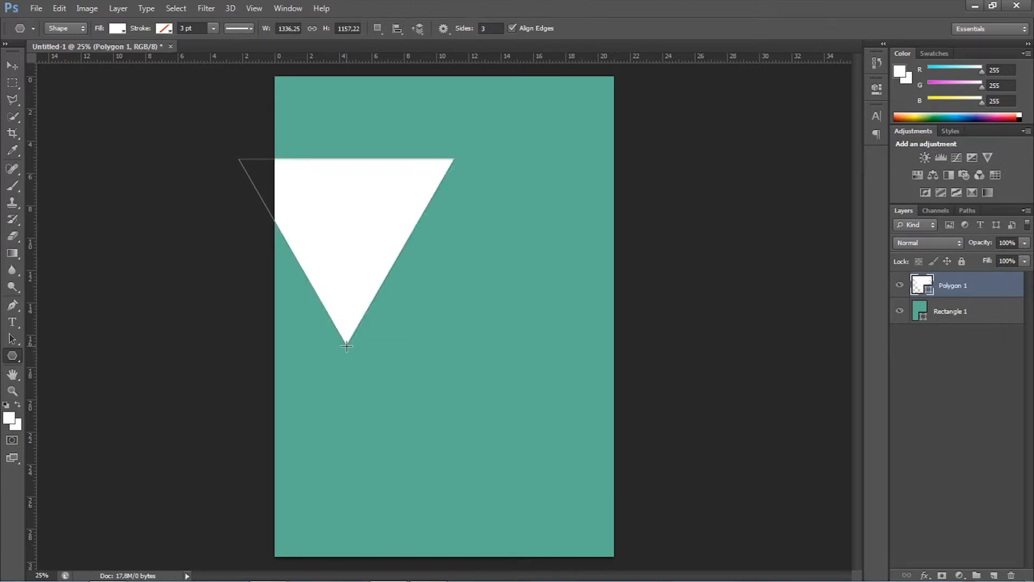
- Free-transform the triangle to about 51% width and 161% height, and rotate it about 180° so it points up
key("ctrl+t")
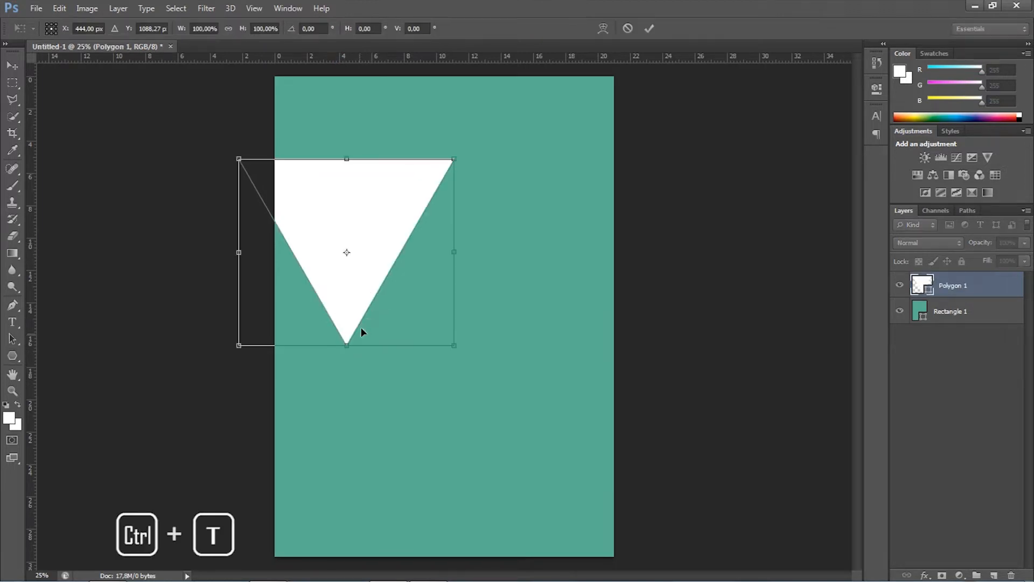
left_click_drag(347, 346, 347, 501)
left_click_drag(467, 330, 354, 331)
left_click_drag(289, 500, 289, 460)
left_click_drag(224, 489, 329, 219)
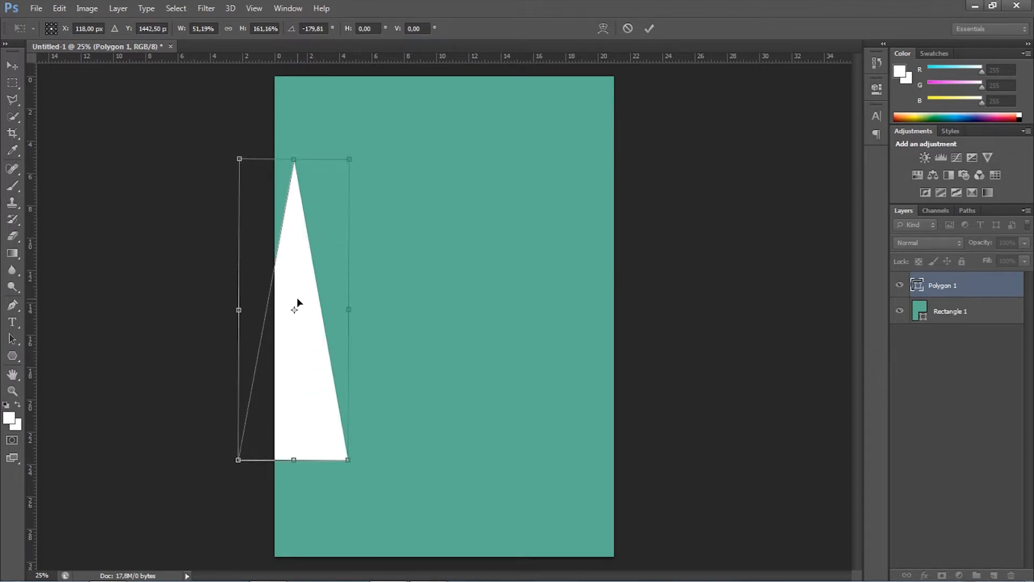
- Move the triangle to the canvas's lower-left area and narrow it to about 38% width and 151% height
left_click_drag(296, 298, 343, 352)
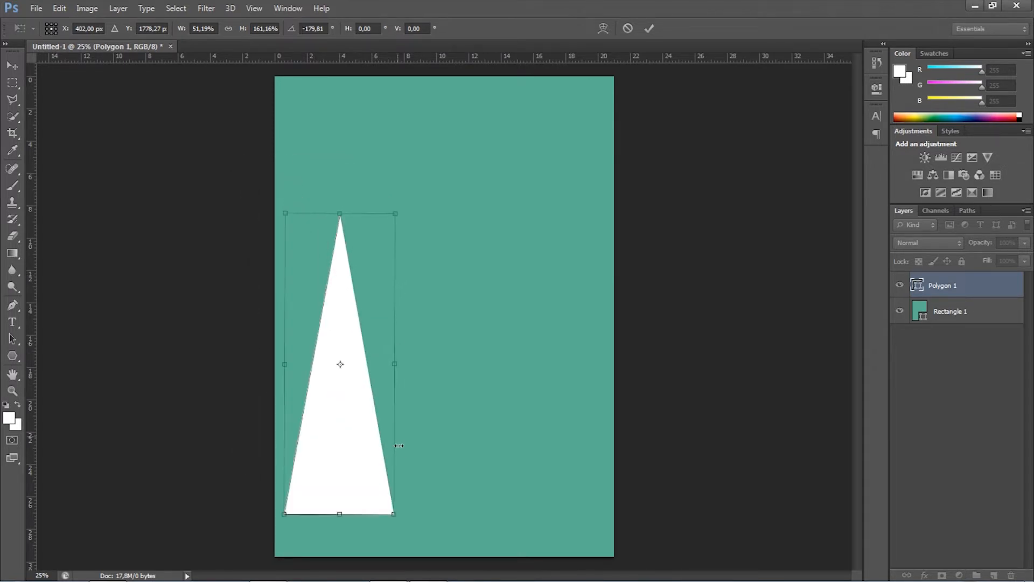
left_click_drag(339, 215, 349, 246)
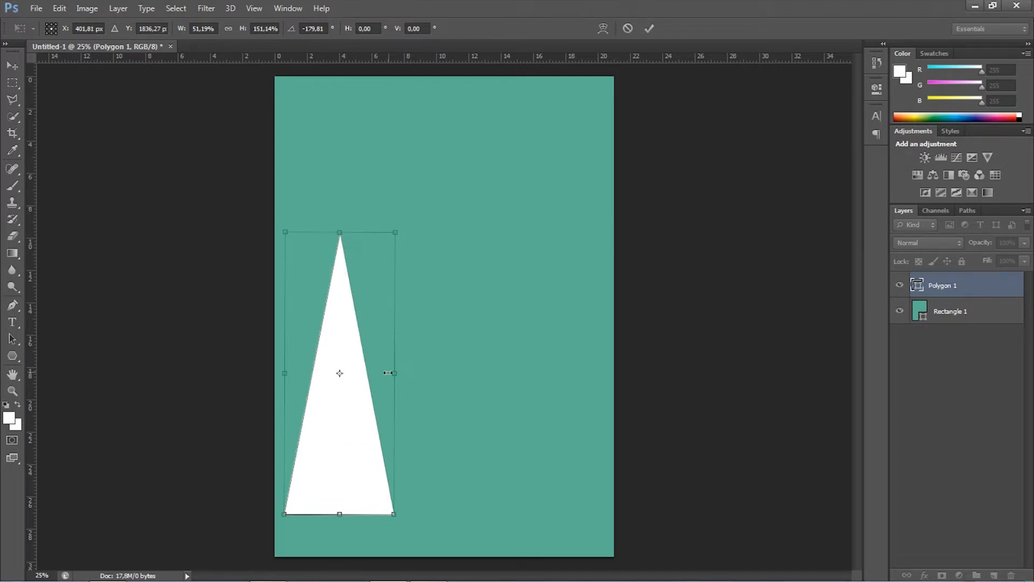
left_click_drag(387, 373, 366, 356)
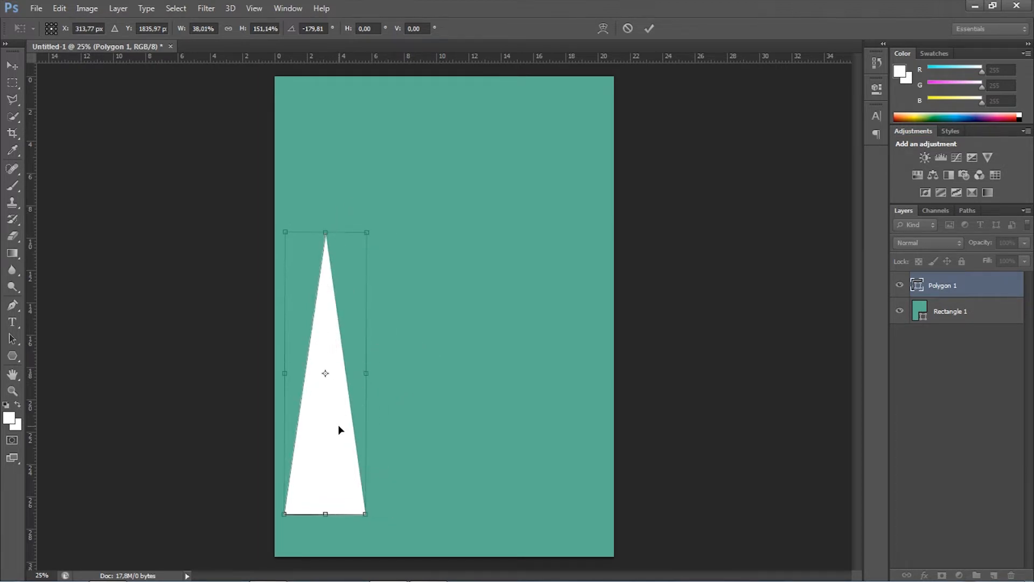
left_click_drag(340, 429, 345, 427)
- Apply the transform and duplicate the triangle layer five times
key("ctrl+j")
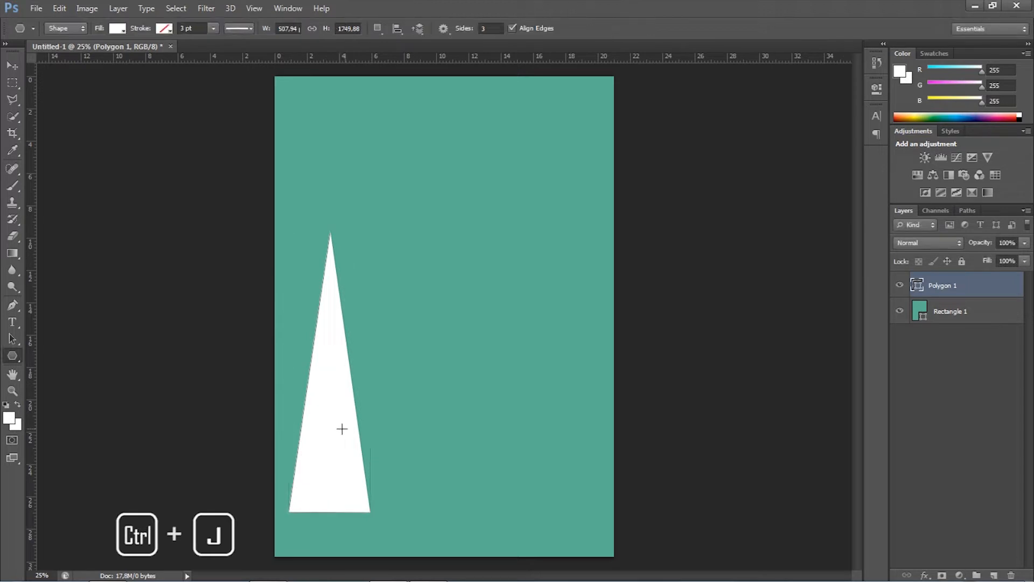
key("ctrl+j")
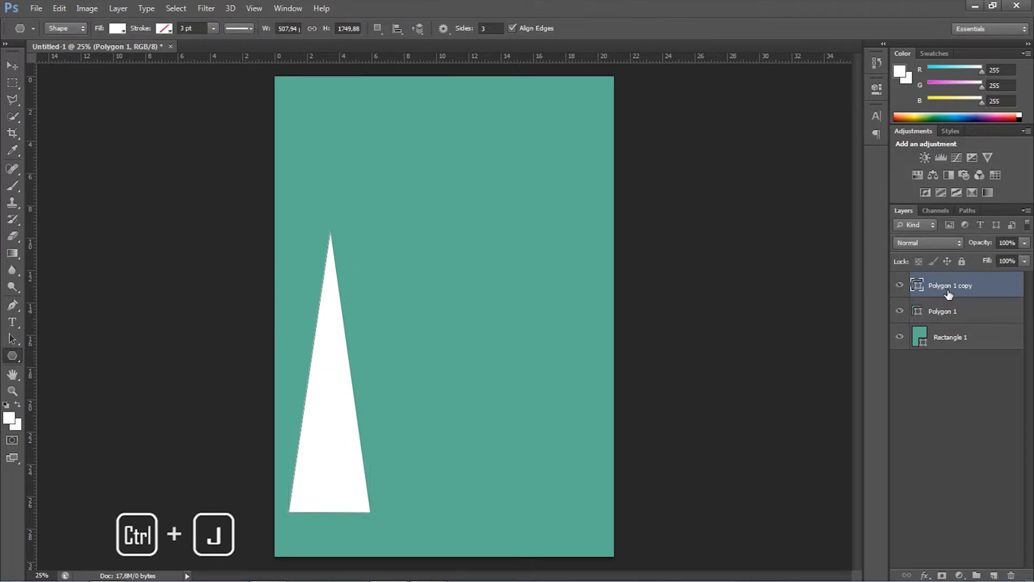
key("ctrl+j")
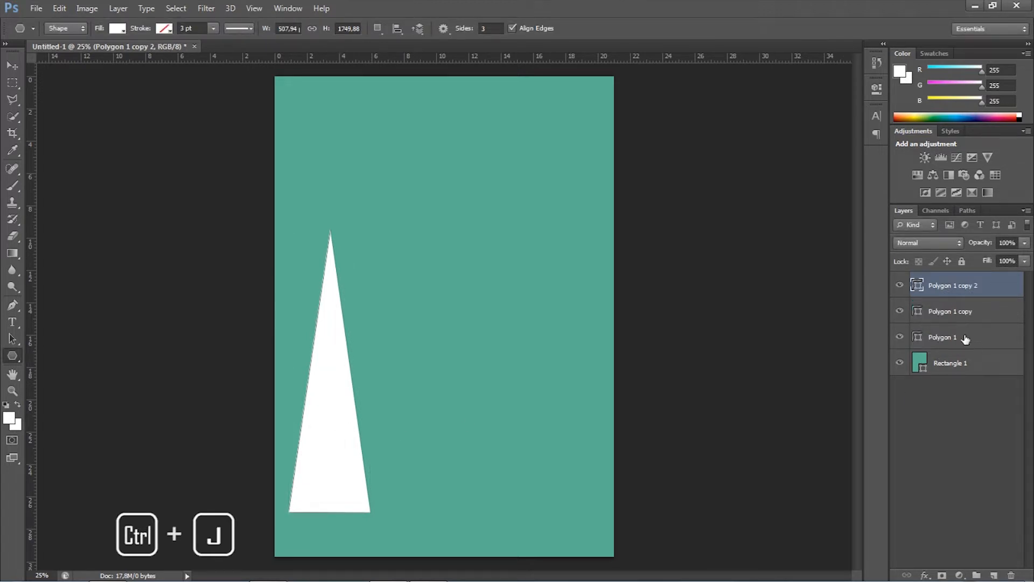
key("ctrl+j")
key("ctrl+j")
key("ctrl+j")
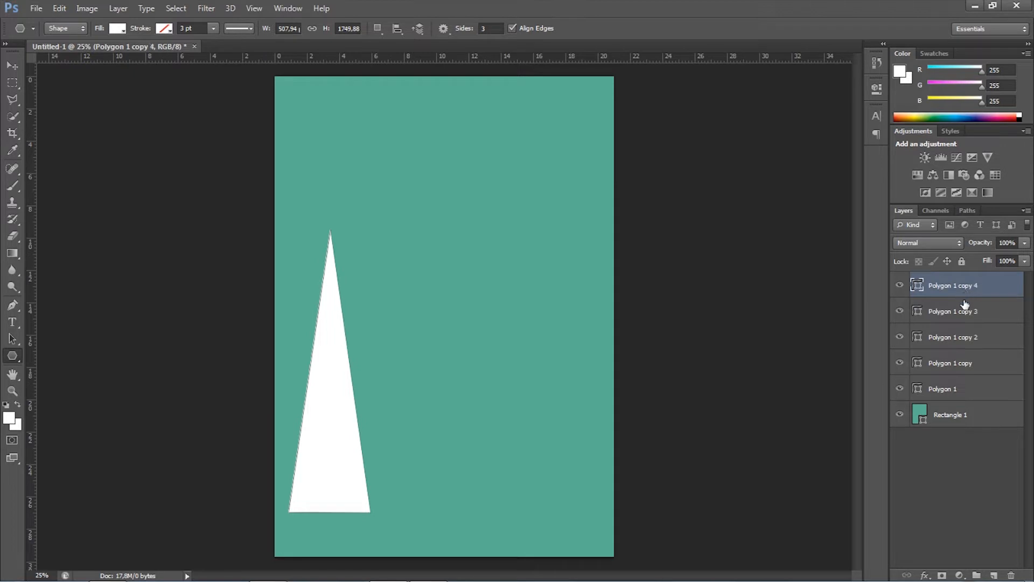
- Rename the original triangle layer and the two copies directly above it as 1, 2 and 3
double_click(958, 416)
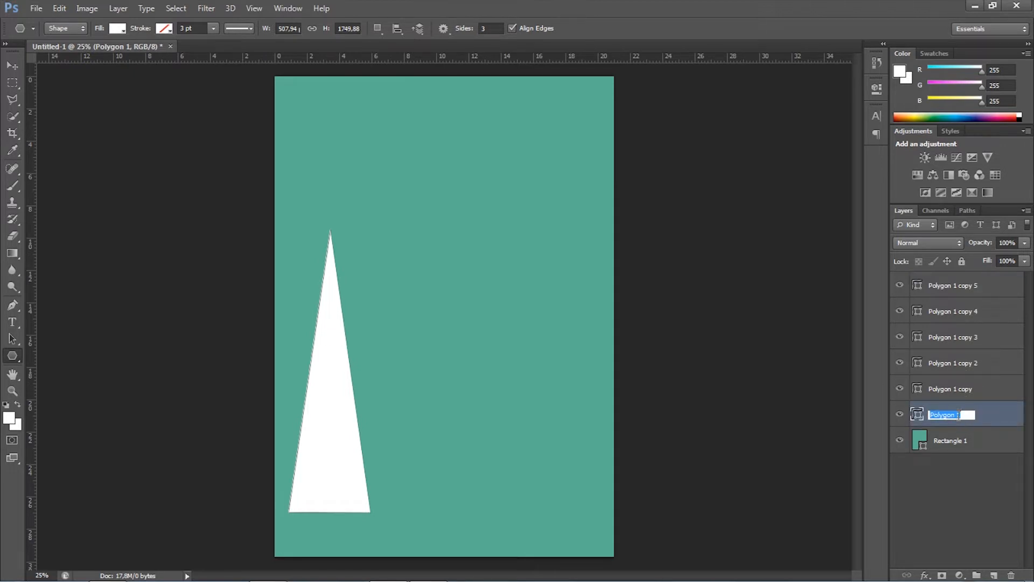
type("1")
double_click(957, 391)
type("2")
key("Return")
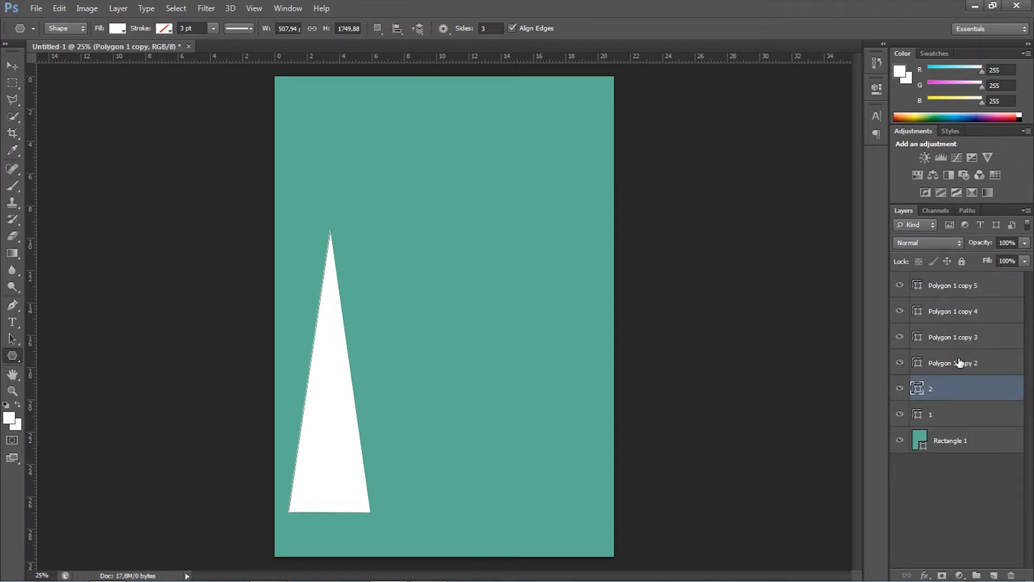
left_click(951, 362)
type("3")
key("Return")
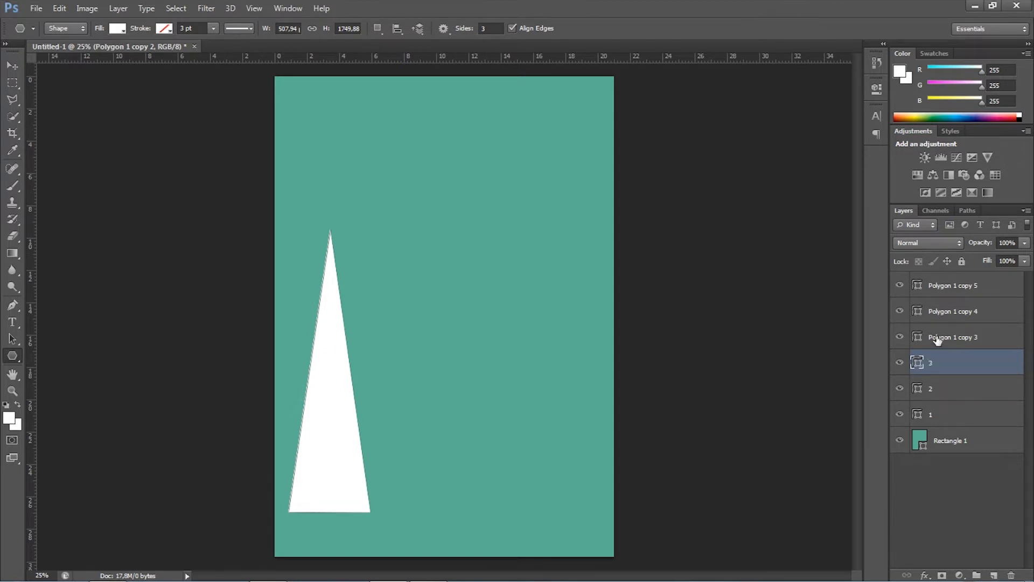
- Rename the remaining three triangle copies, going upward in the layer stack, as 4, 5 and 6
double_click(938, 337)
type("4")
double_click(938, 312)
type("5")
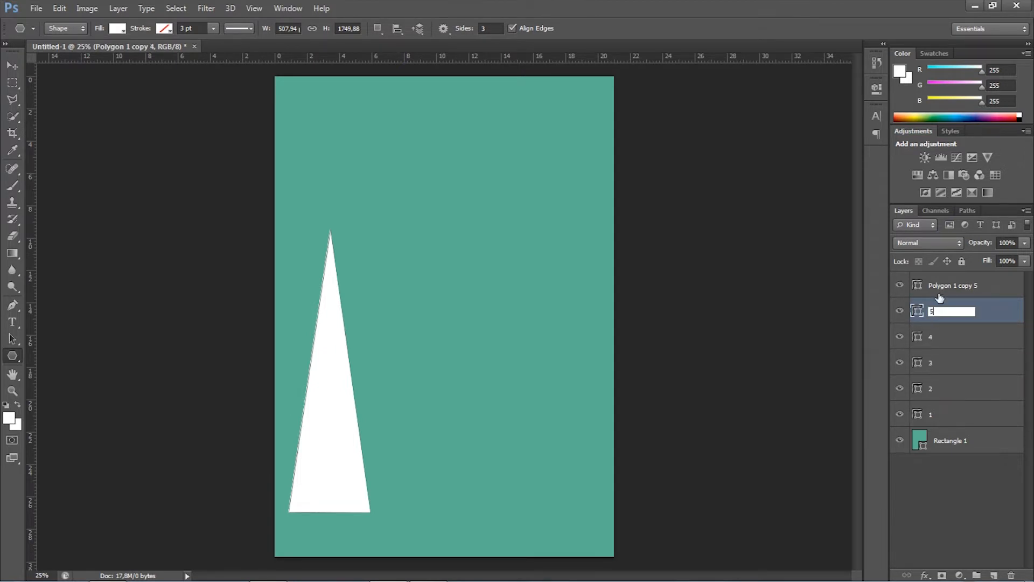
double_click(940, 295)
left_click(973, 136)
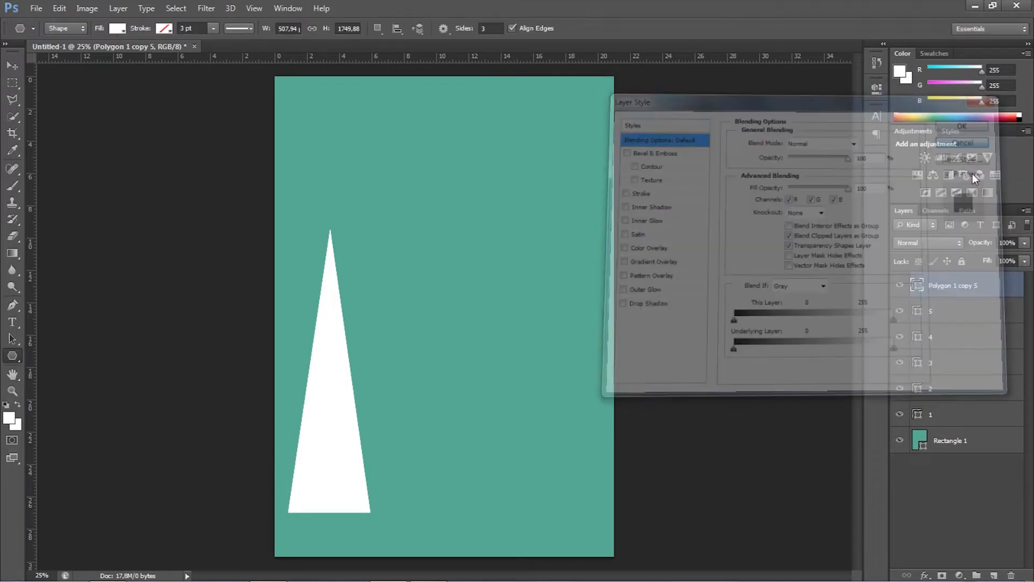
double_click(952, 284)
type("6")
key("Return")
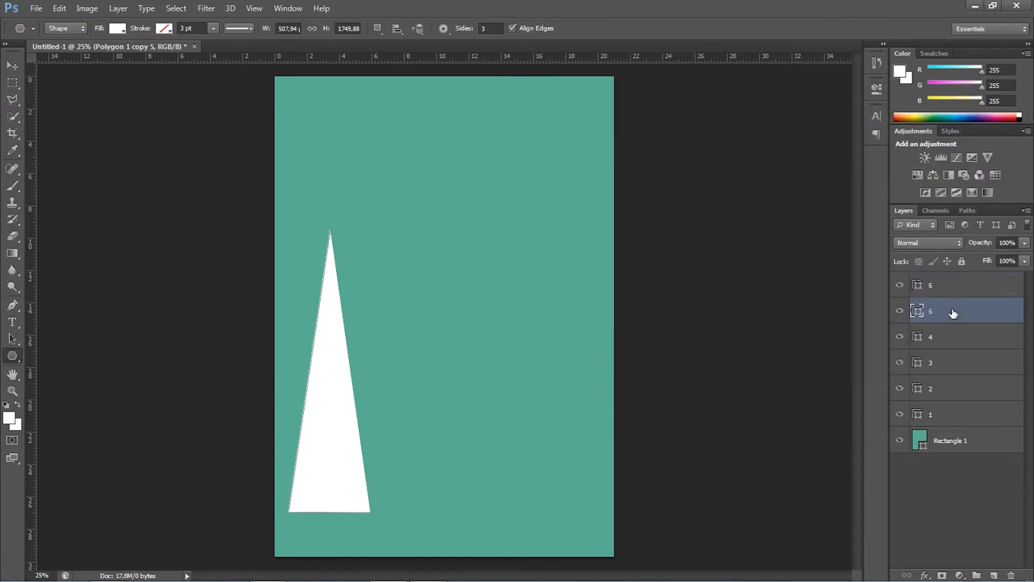
- Group the six triangle layers 1 to 6 and expand the group to show its layers
left_click(939, 312, "ctrl")
left_click(937, 342, "ctrl")
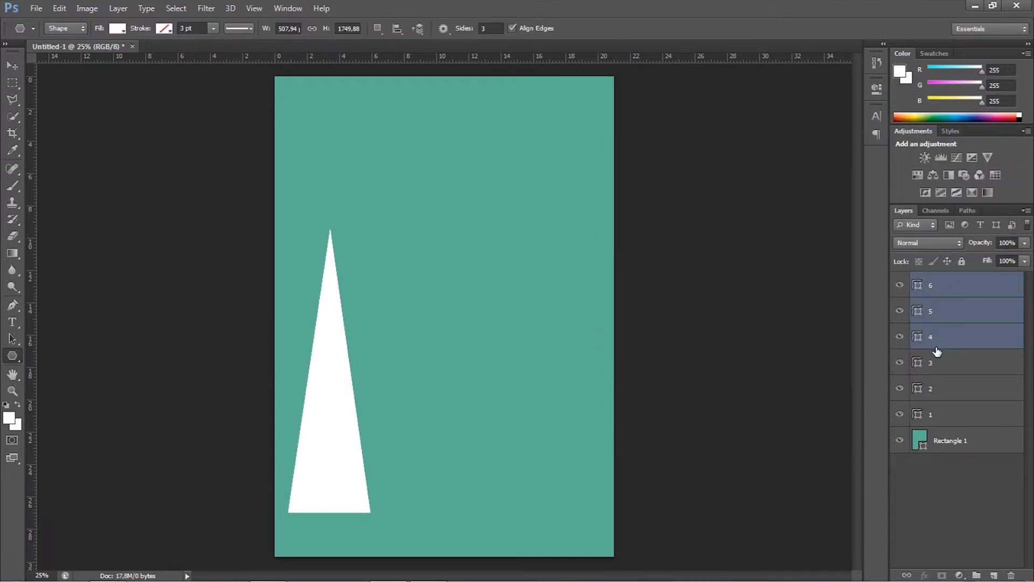
left_click(937, 347, "ctrl")
left_click(932, 340, "ctrl")
left_click(936, 363, "ctrl")
left_click(942, 390, "ctrl")
left_click(942, 413, "ctrl")
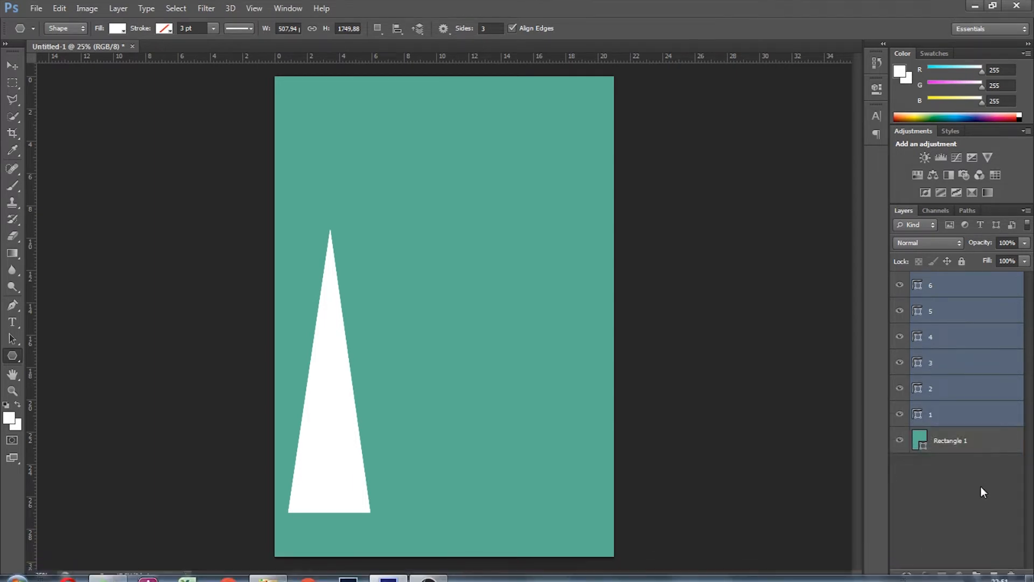
left_click_drag(947, 409, 977, 575)
left_click(915, 279)
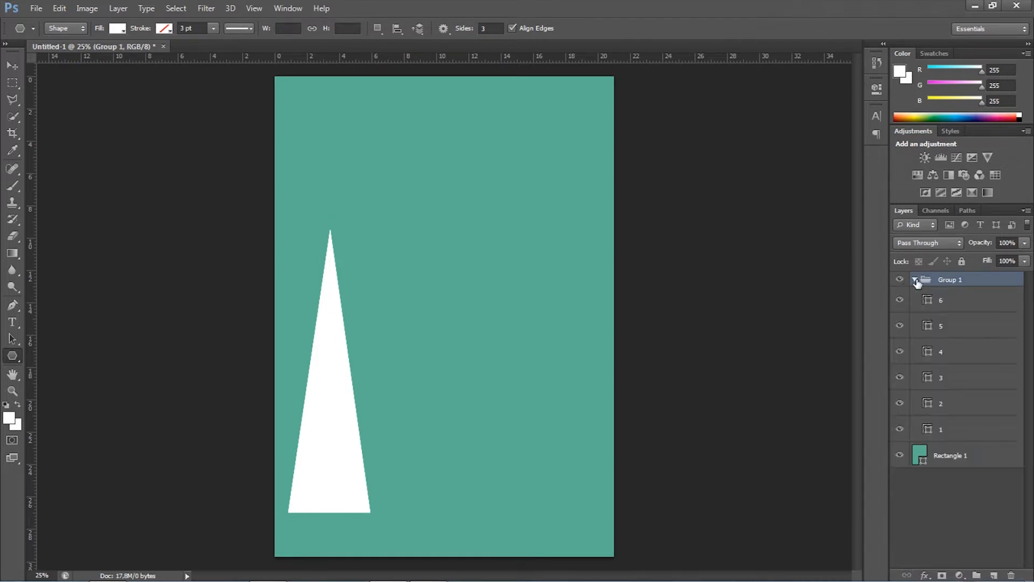
- Move triangles 2, 3 and 4 apart across the canvas to the right of triangle 1, with their peaks at staggered heights
left_click(948, 405)
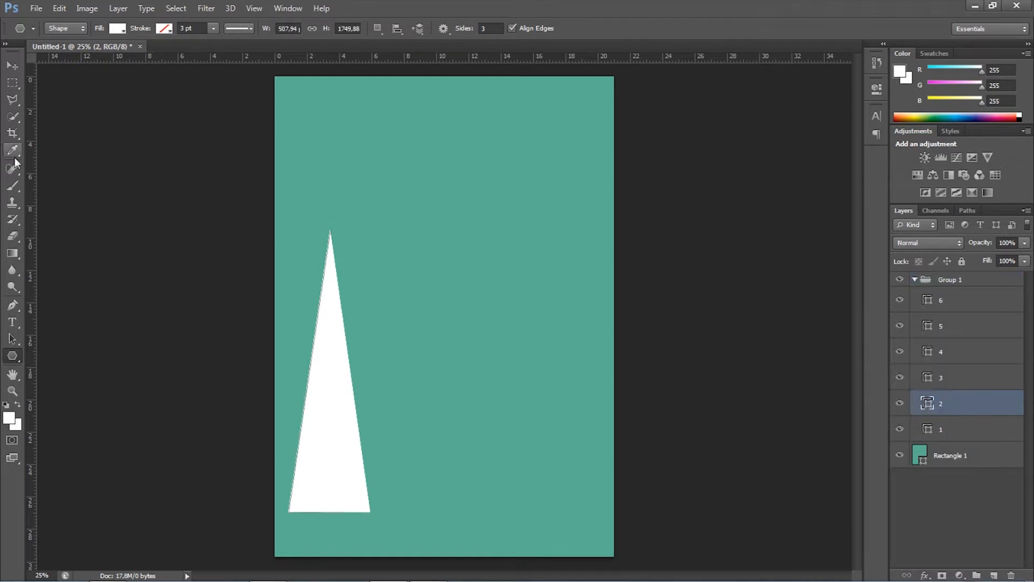
key("v")
left_click_drag(332, 396, 426, 337)
left_click(949, 384)
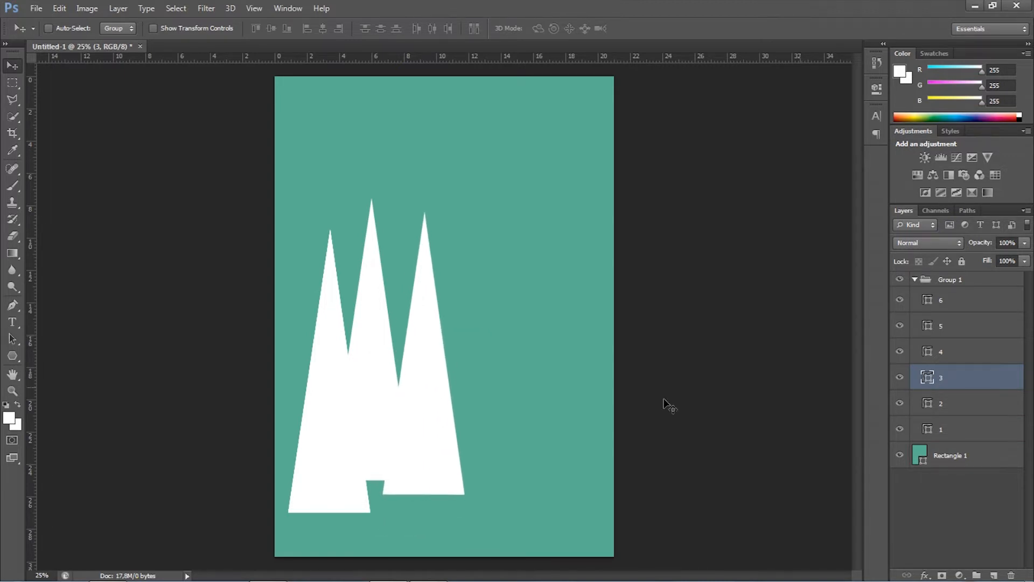
left_click(950, 356)
left_click_drag(324, 439, 477, 386)
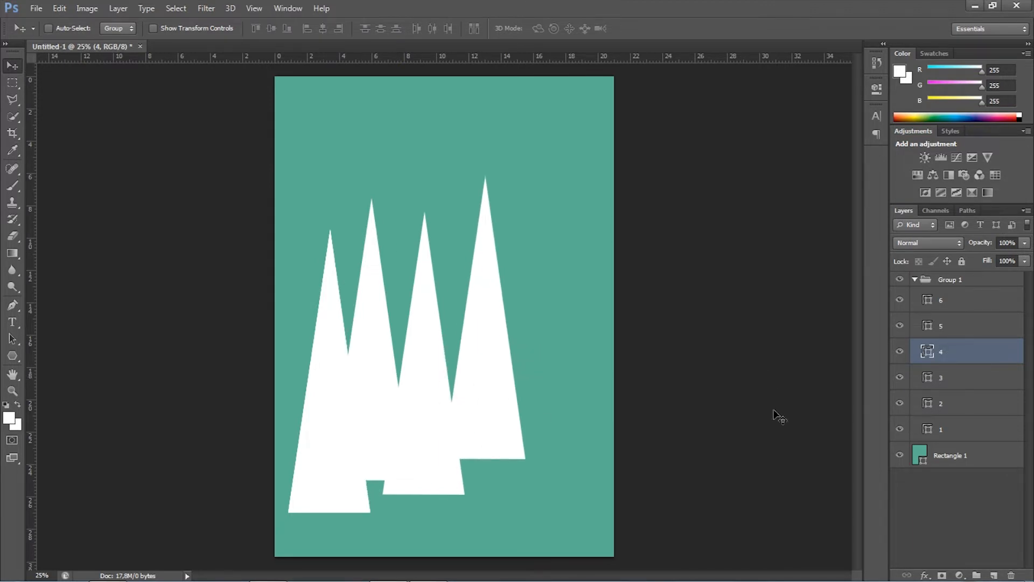
- Move triangles 5 and 6 to the canvas's right side, overlapping their neighbours, with both peaks lower than triangle 4's
left_click(937, 327)
left_click_drag(303, 451, 493, 461)
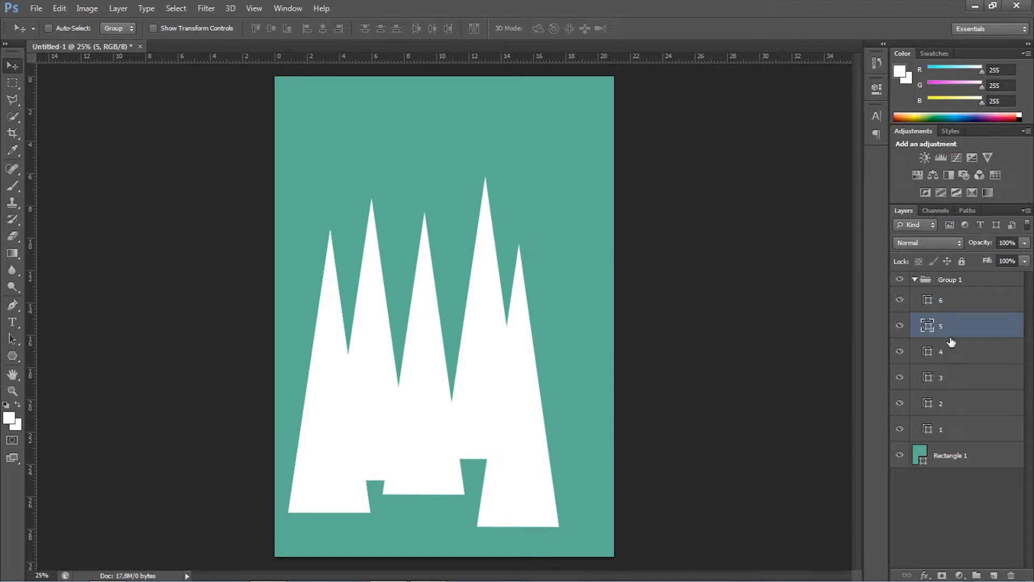
left_click(953, 305)
left_click_drag(394, 404, 564, 402)
- Move the whole triangle group slightly left and scale it down around its centre, leaving wider margins on the canvas
left_click(952, 280)
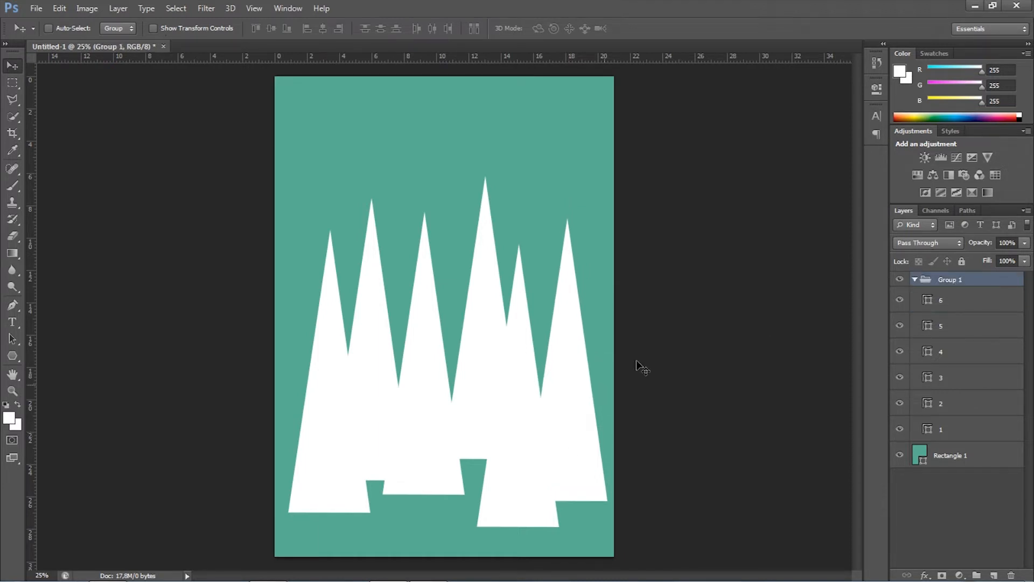
left_click_drag(563, 439, 557, 434)
key("ctrl+t")
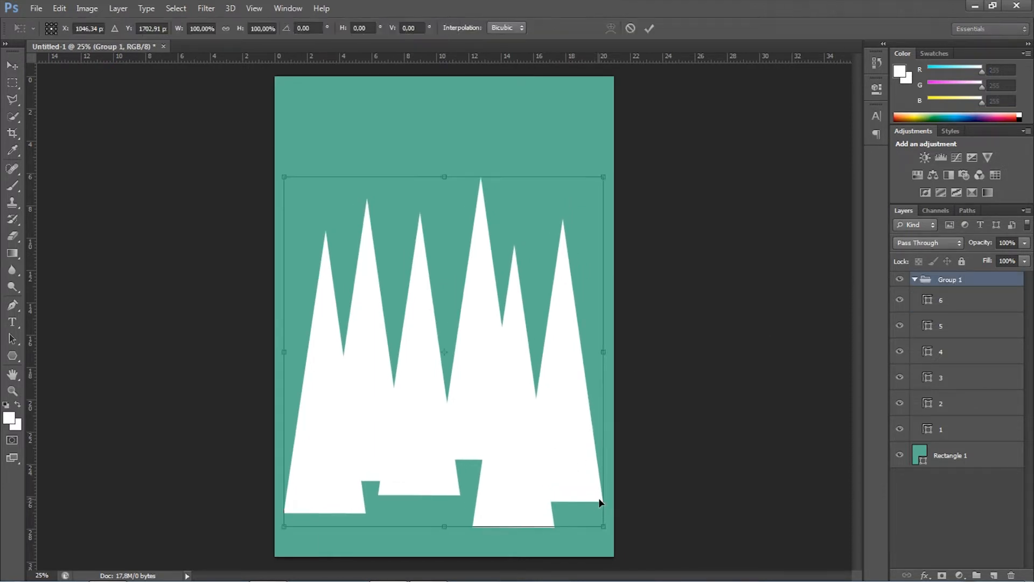
left_click_drag(607, 535, 564, 497)
key("Return")
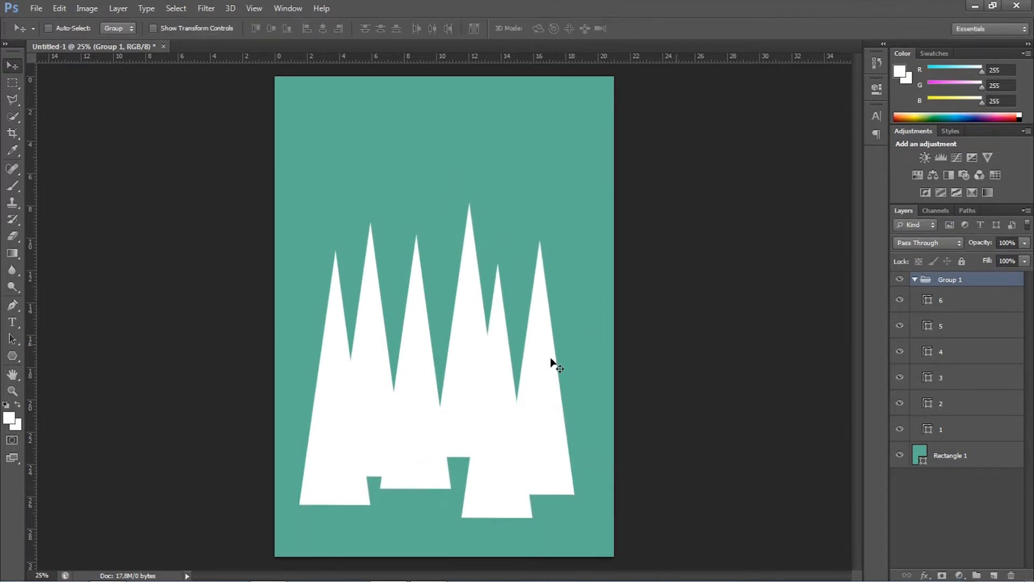
- Widen triangle 2 to about 139% and shorten it so its peak sits well below those of triangles 1 and 3
left_click(953, 407)
key("ctrl+t")
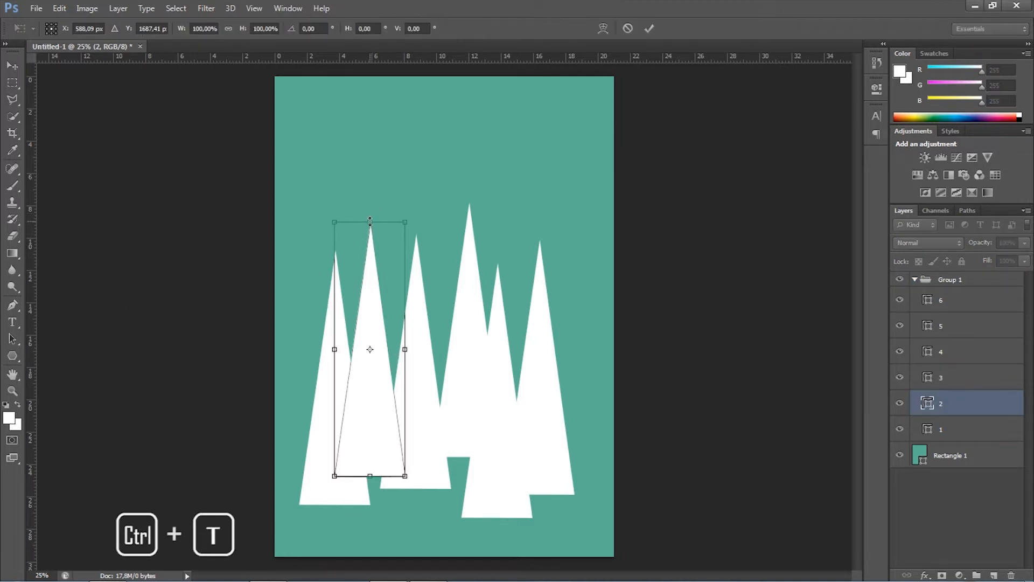
left_click_drag(370, 220, 370, 279)
left_click_drag(402, 373, 432, 373)
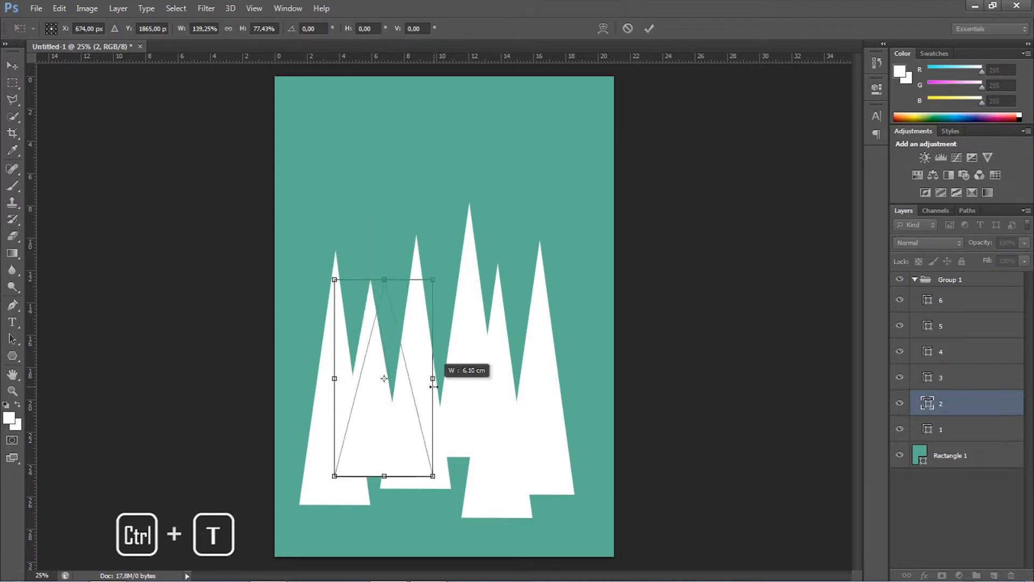
left_click_drag(402, 421, 397, 420)
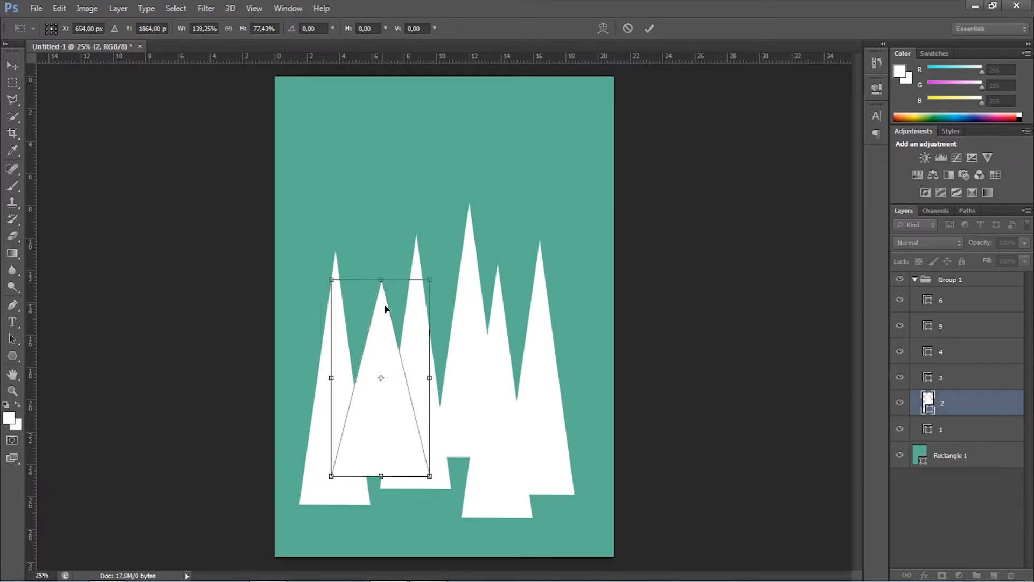
left_click_drag(381, 279, 381, 294)
key("Return")
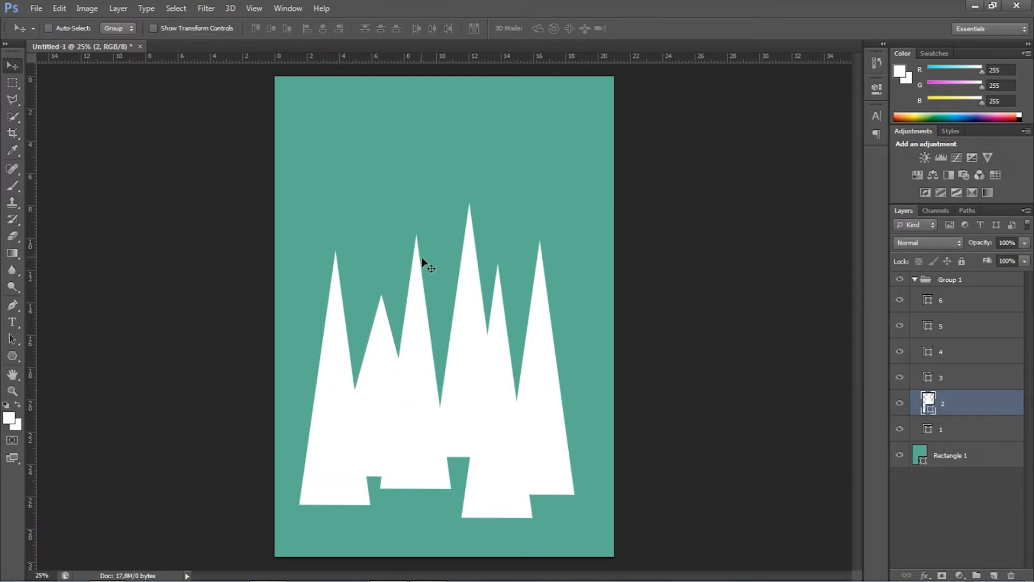
- Widen triangle 3 to about 115% and lower its peak slightly, keeping its base in place
left_click(940, 376)
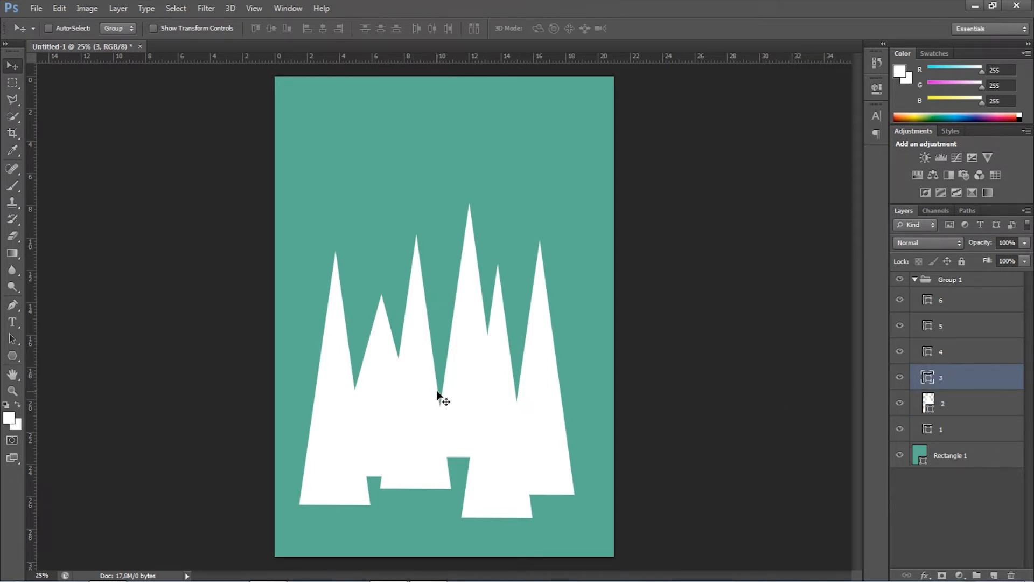
key("ctrl+t")
left_click_drag(450, 362, 461, 362)
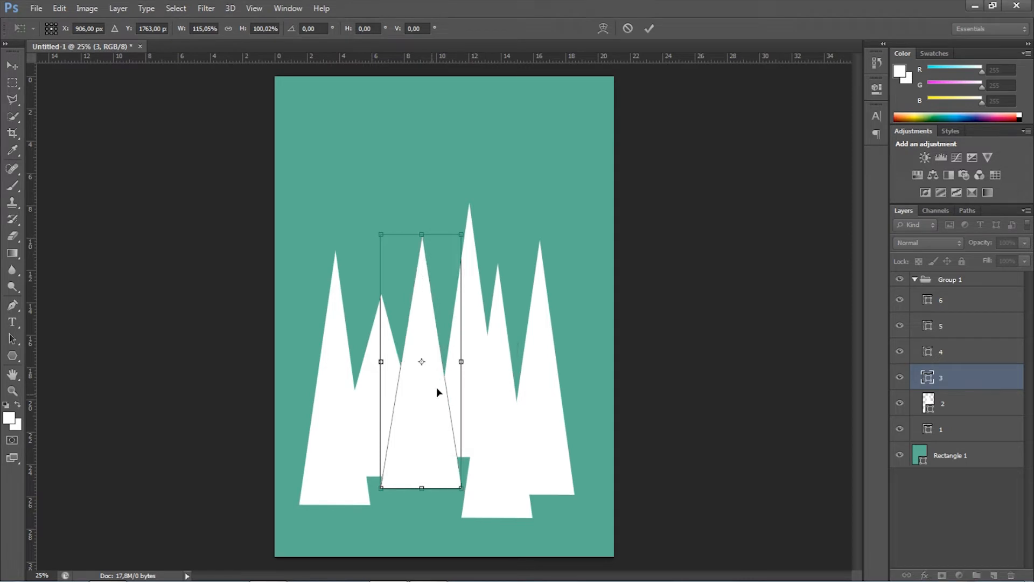
left_click_drag(422, 234, 421, 264)
key("Return")
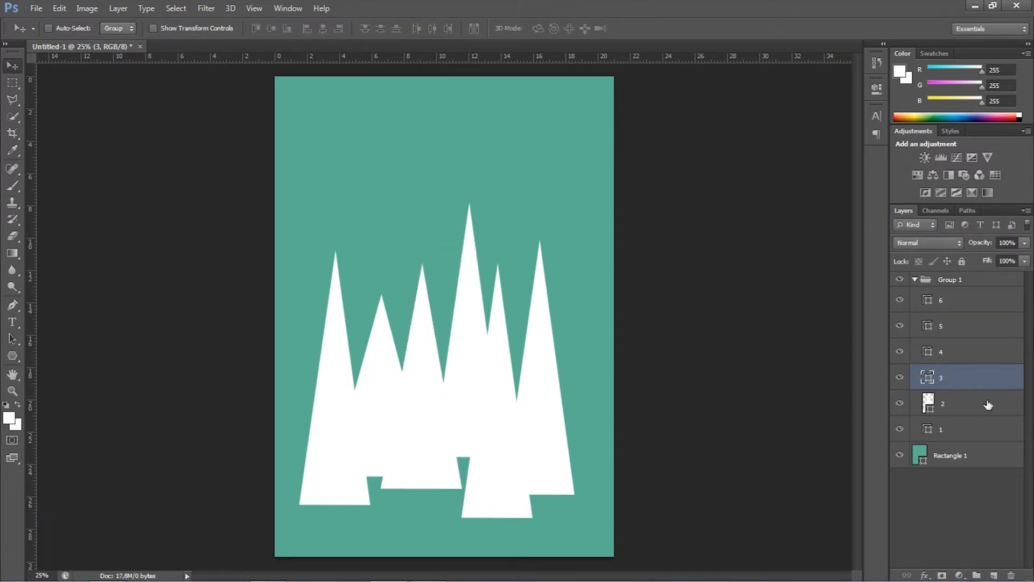
- Transform triangle 4 to about 240% width and 69% height, with its peak between triangles 3 and 5
left_click(947, 353)
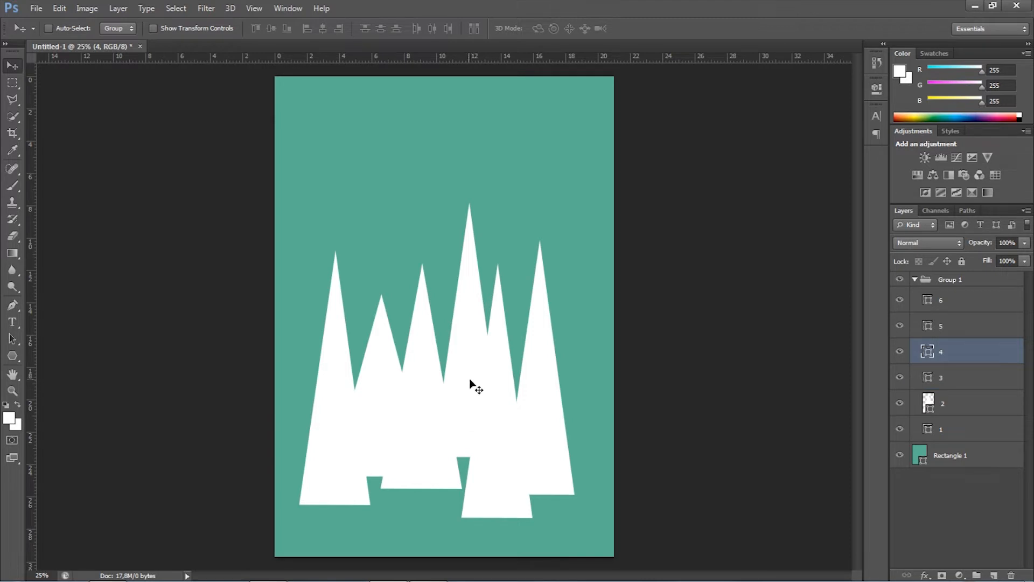
key("ctrl+t")
left_click_drag(503, 325, 651, 330)
left_click_drag(544, 203, 544, 282)
left_click_drag(571, 352, 502, 376)
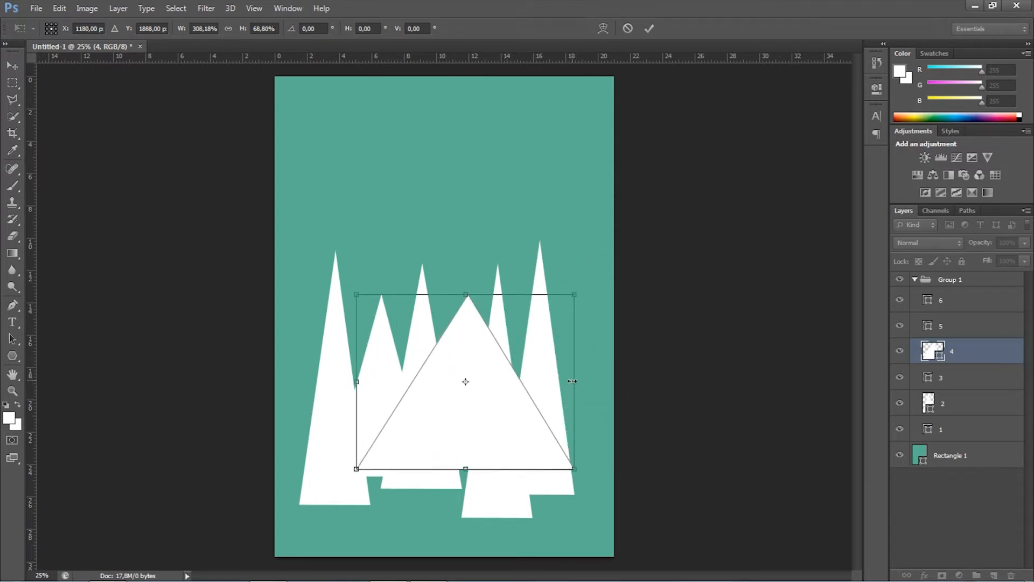
left_click_drag(574, 381, 538, 382)
left_click_drag(449, 296, 450, 296)
left_click_drag(539, 382, 527, 382)
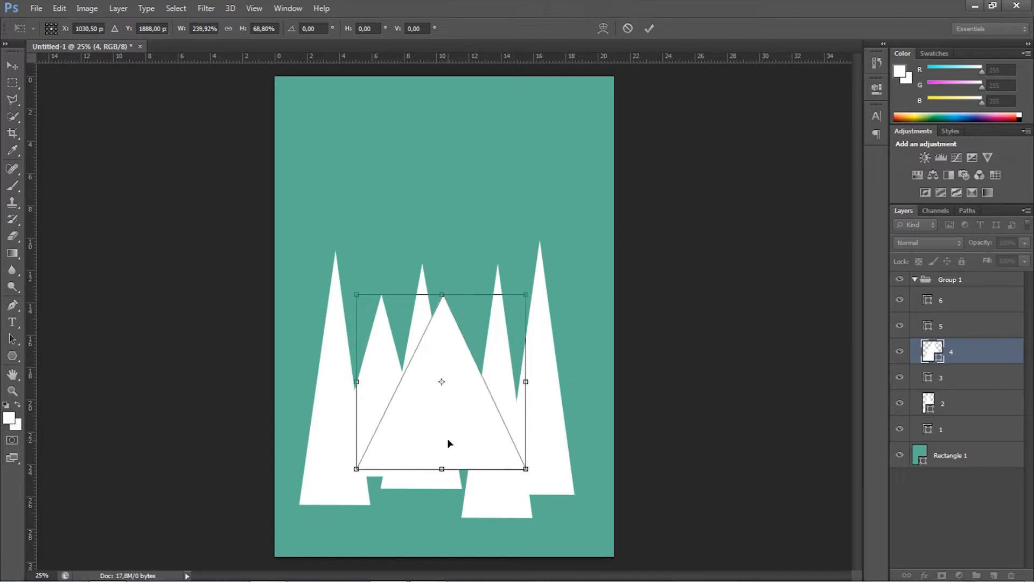
left_click_drag(451, 443, 466, 440)
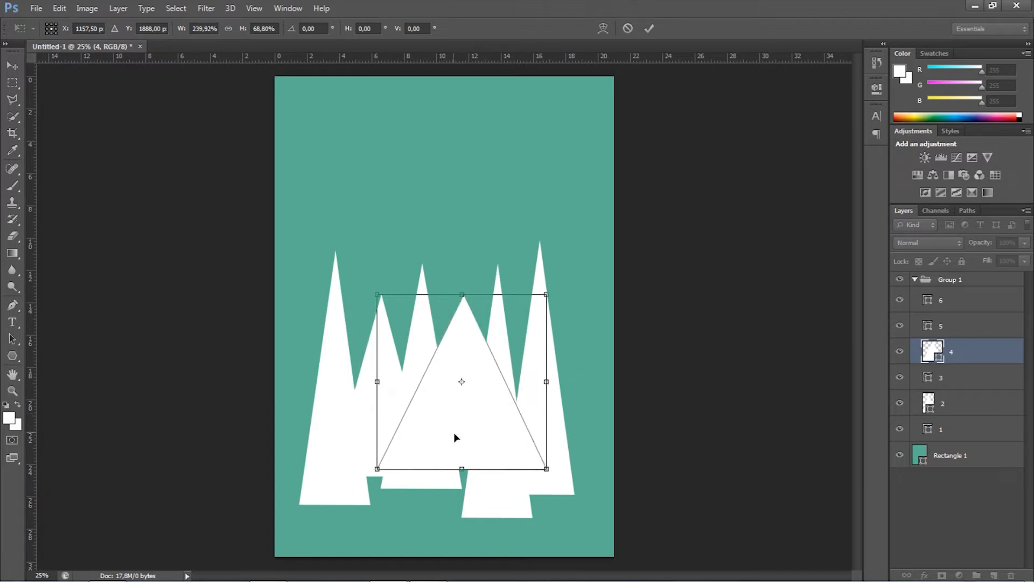
key("Return")
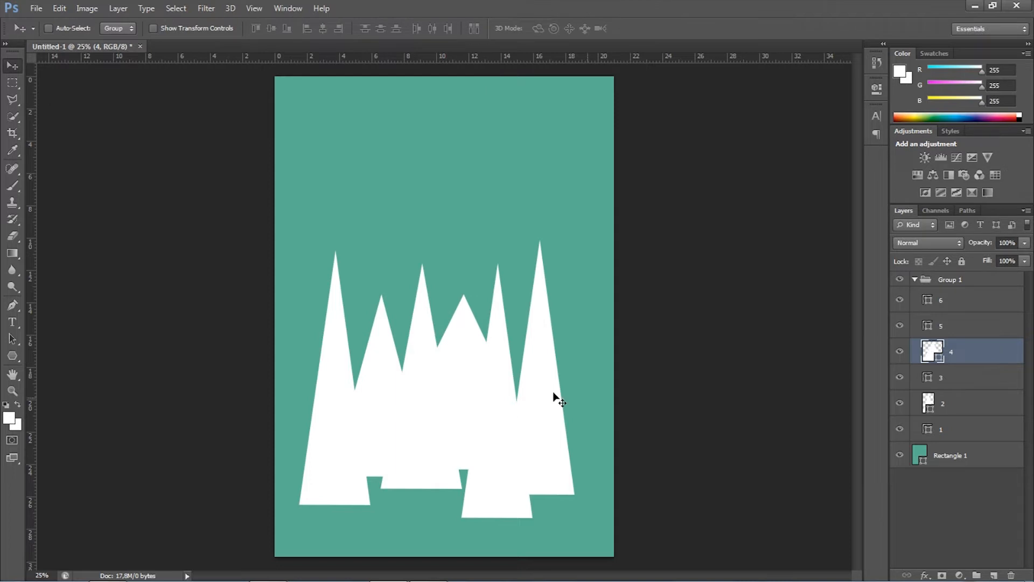
- Resize triangle 5 to about 109% width and 88% height, and shift it slightly to the right
left_click(953, 330)
key("ctrl+t")
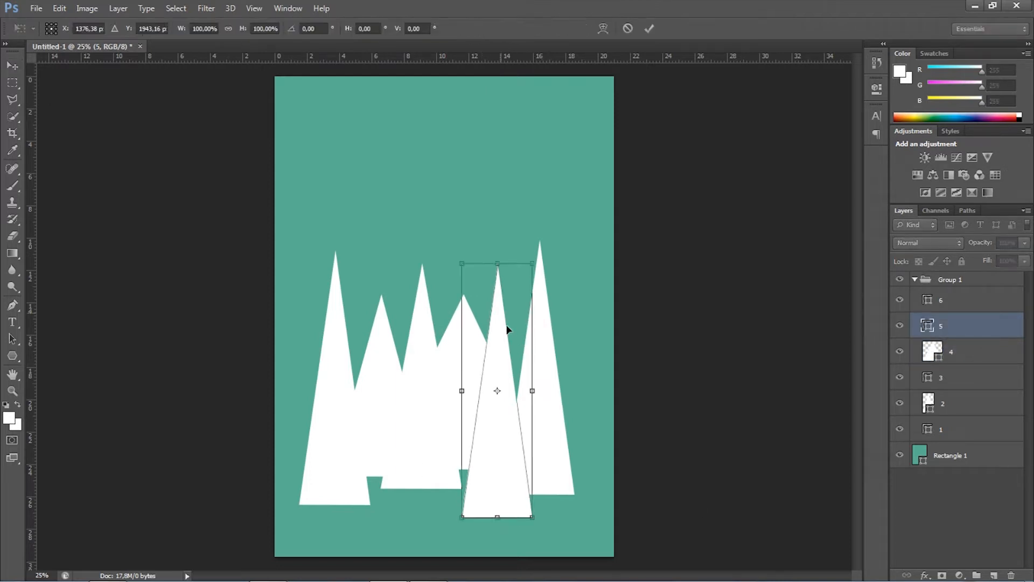
left_click_drag(499, 262, 498, 294)
left_click_drag(533, 406, 539, 405)
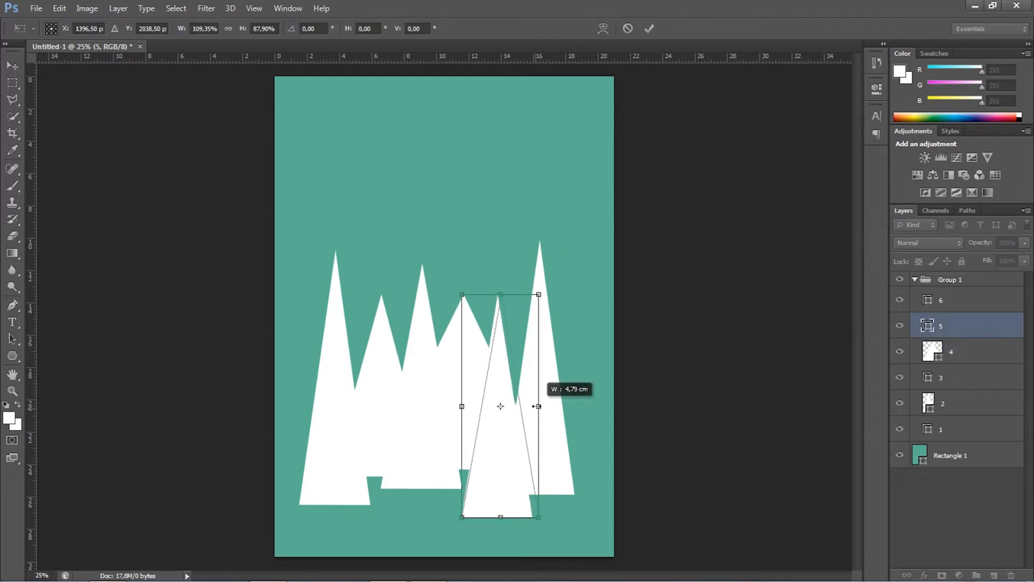
left_click_drag(495, 442, 498, 441)
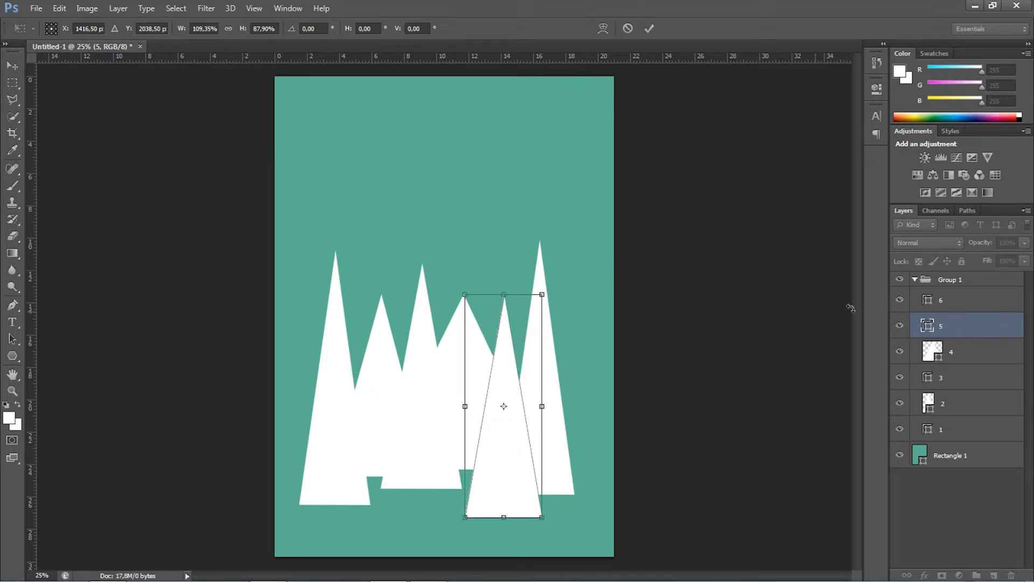
key("Return")
key("ctrl+t")
key("Return")
- Stretch triangle 6 upward to about 118% height, making it the tallest peak
key("alt+bracketright")
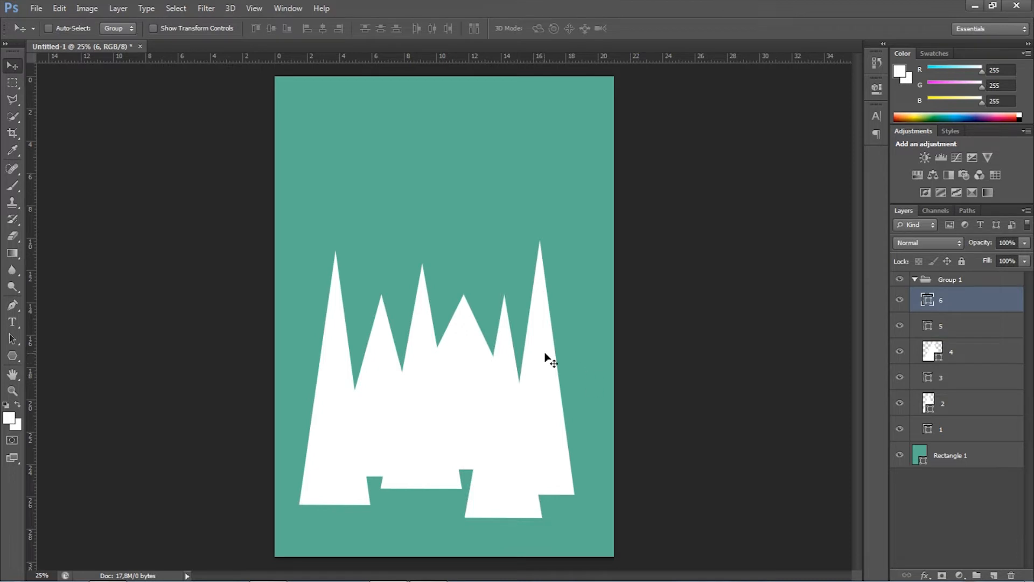
key("ctrl+t")
left_click_drag(542, 239, 535, 195)
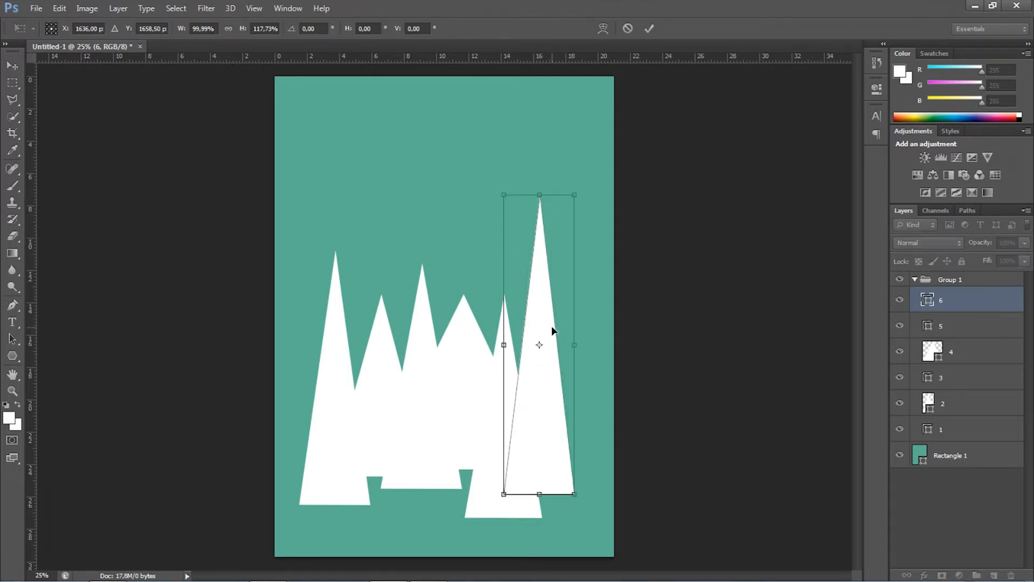
key("Return")
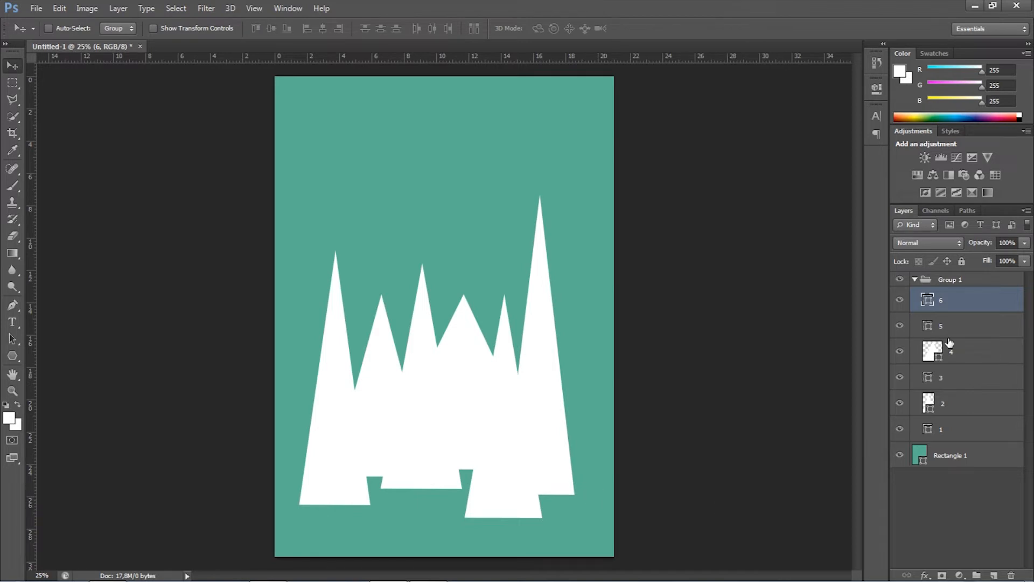
- Set the layer fill of triangle 1 to 95% and of triangle 2 to about 93%
left_click(950, 430)
left_click(1025, 261)
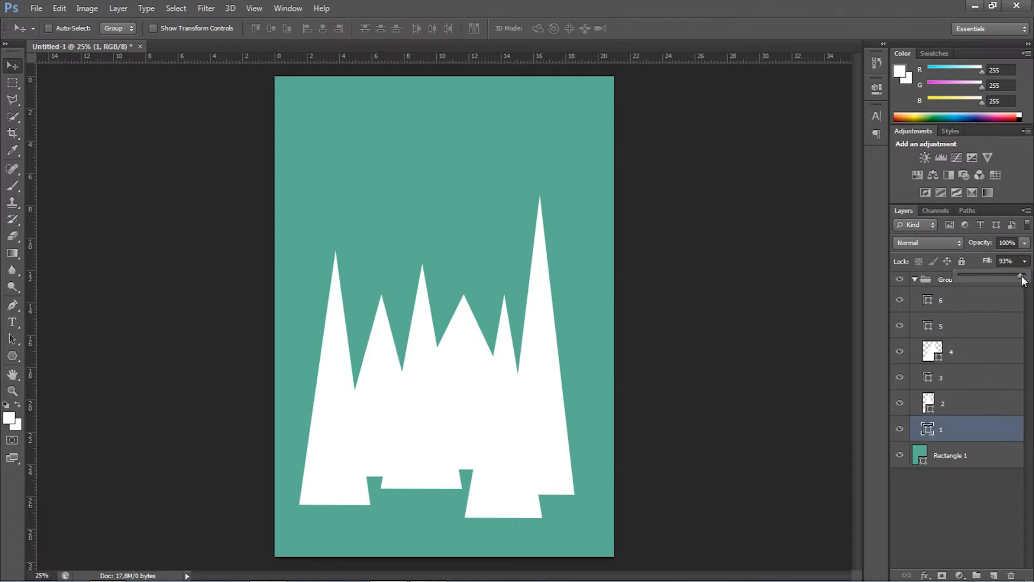
left_click_drag(1026, 278, 1022, 279)
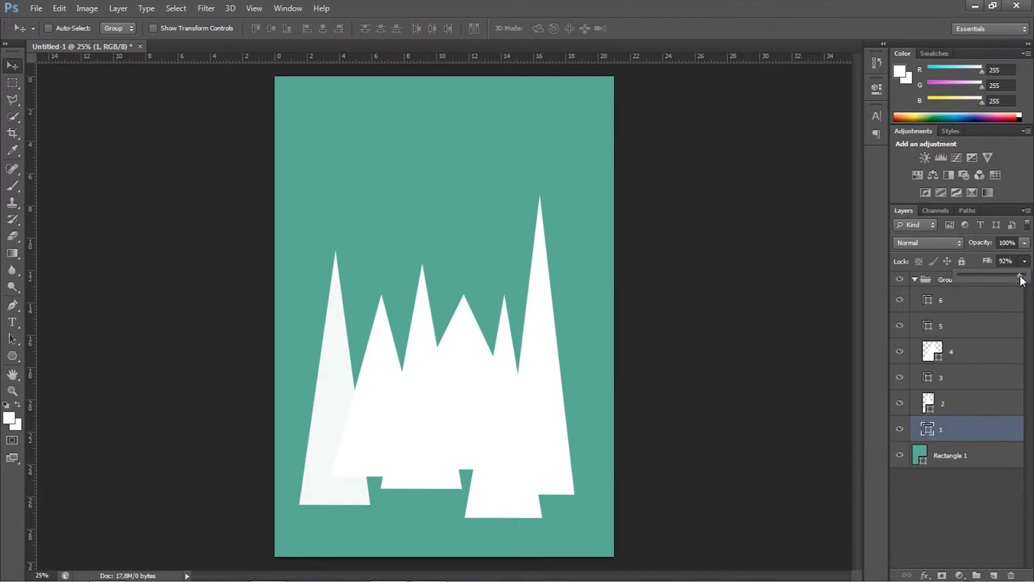
left_click(1006, 261)
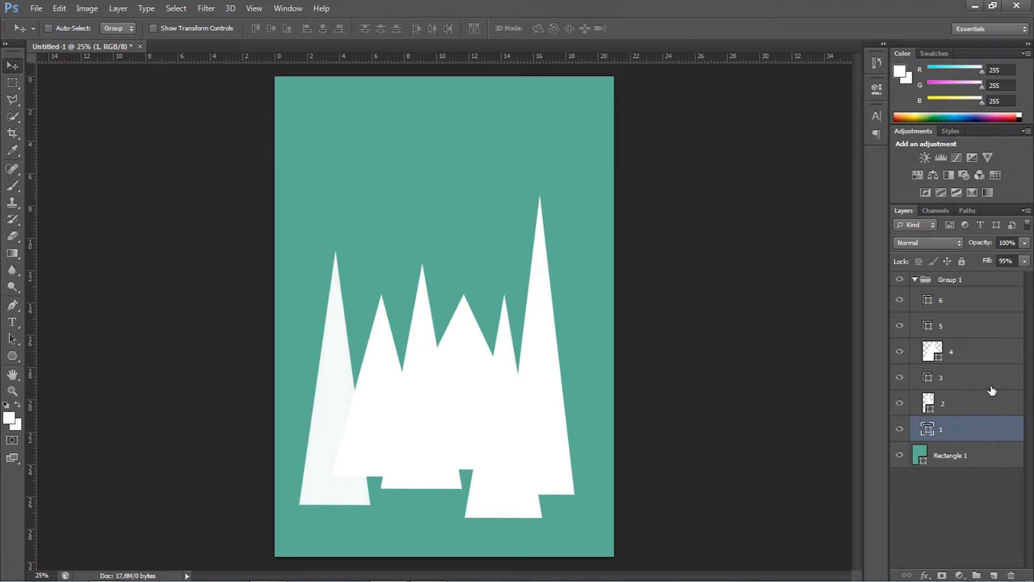
left_click(994, 409)
left_click(1025, 261)
left_click_drag(1024, 278, 1022, 278)
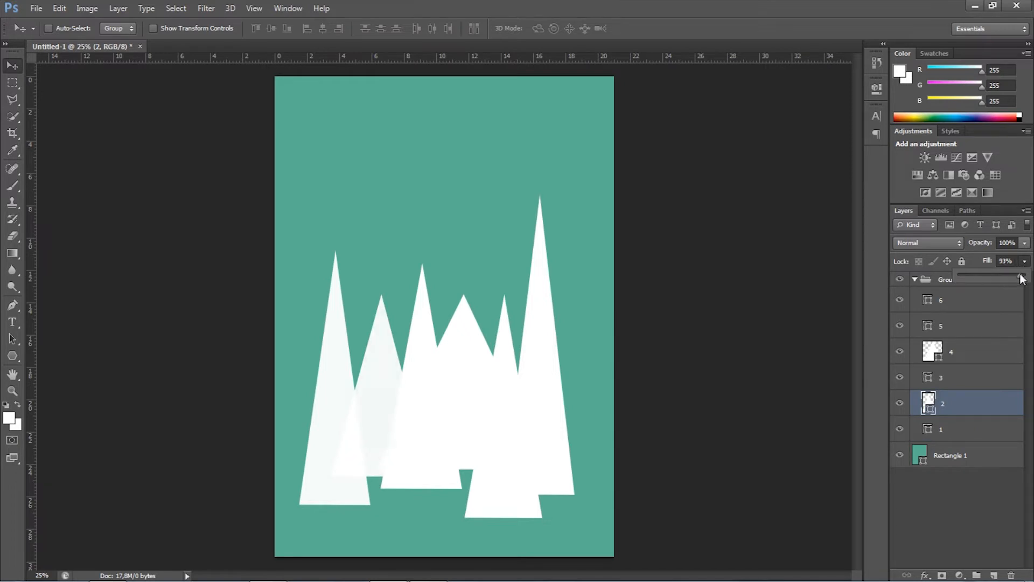
left_click(1023, 261)
- Reduce the layer fill of triangle 3 slightly and set triangle 4's fill to 91%
left_click(989, 373)
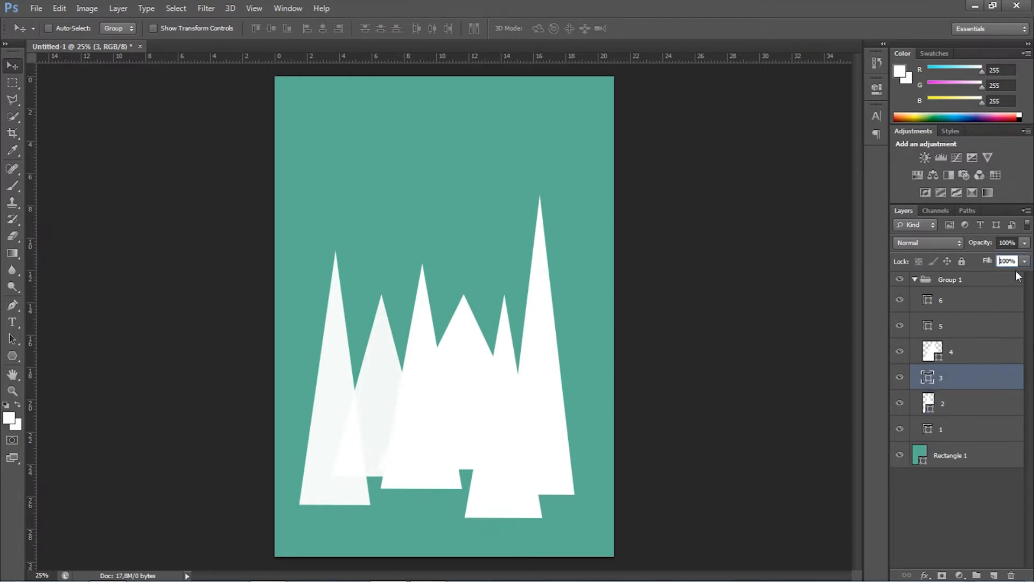
left_click(1025, 264)
left_click_drag(1025, 276, 1022, 275)
left_click(965, 352)
left_click(1025, 261)
left_click_drag(1021, 276, 1018, 277)
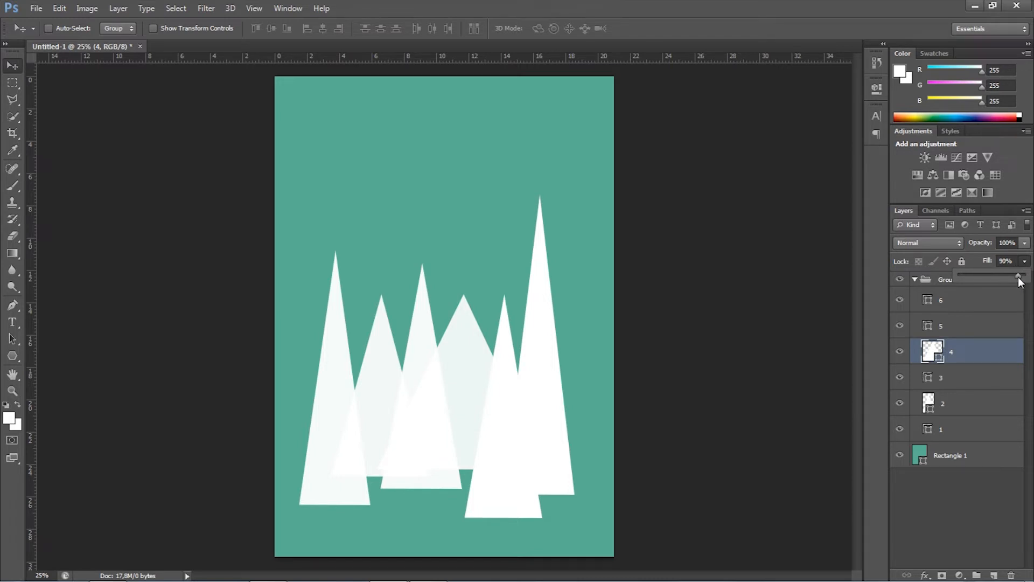
- Set the layer fill of triangle 5 to about 94% and of triangle 6 to 93%
left_click(978, 325)
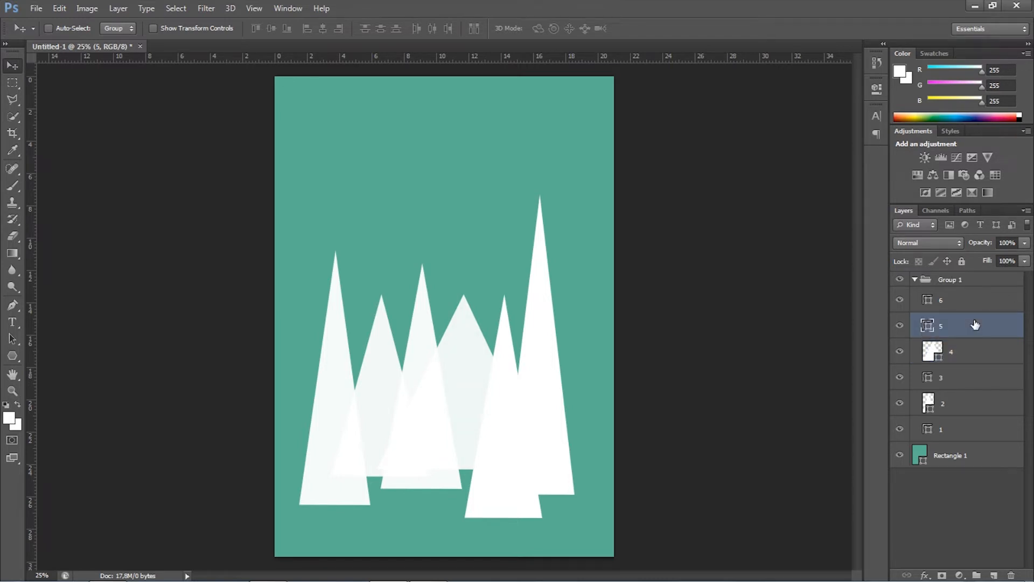
left_click(1024, 262)
left_click_drag(1025, 274, 1024, 273)
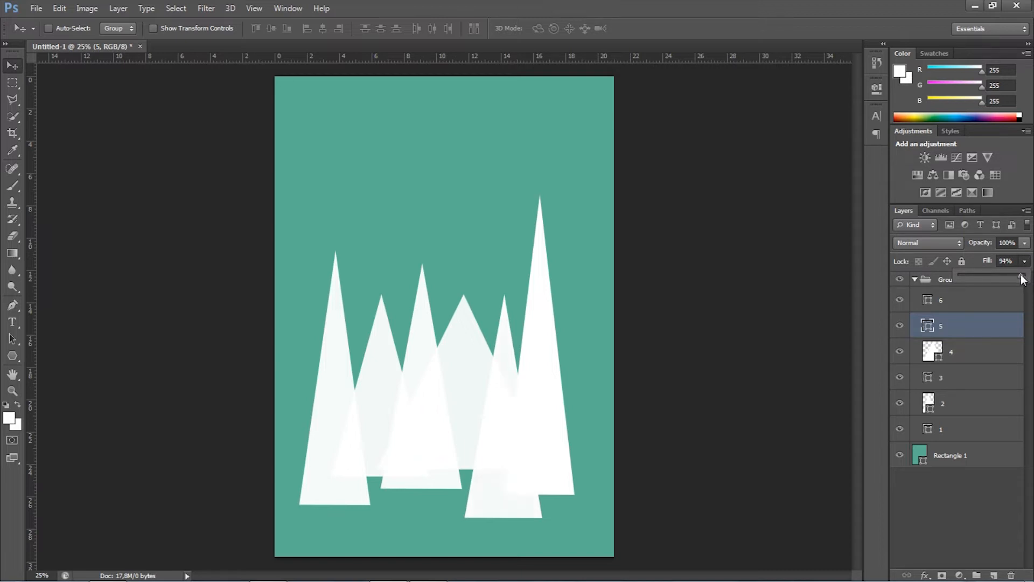
left_click(979, 302)
left_click(1025, 262)
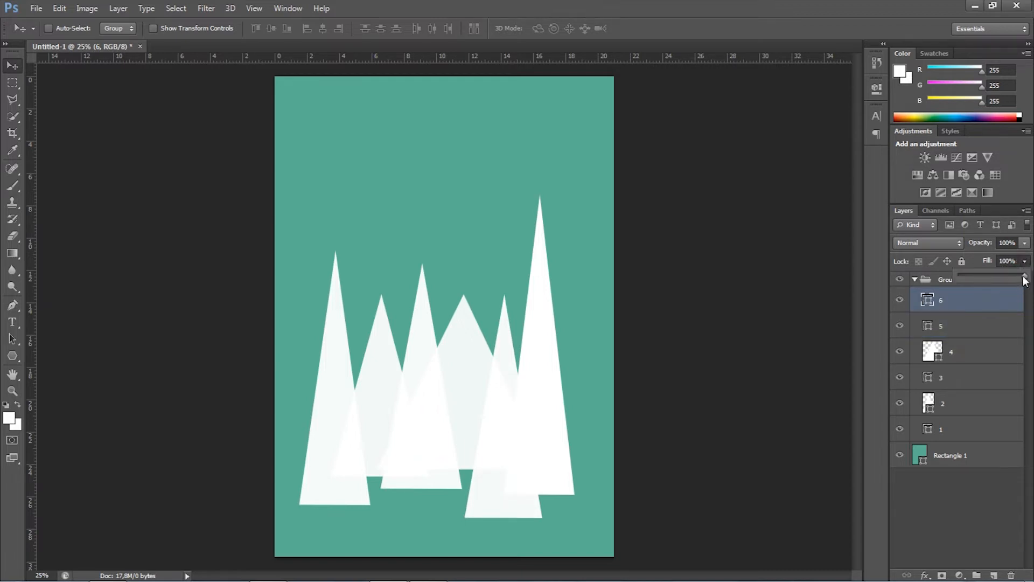
left_click_drag(1024, 276, 1023, 280)
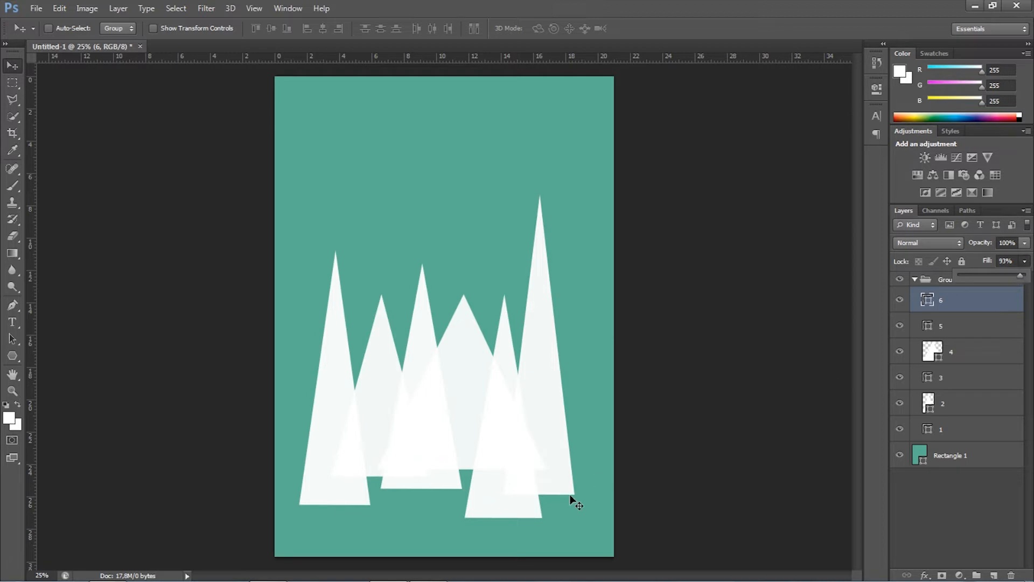
- Narrow triangle 4 to about 80% width and move it up and right, with its peak between triangles 3 and 5
left_click(960, 353)
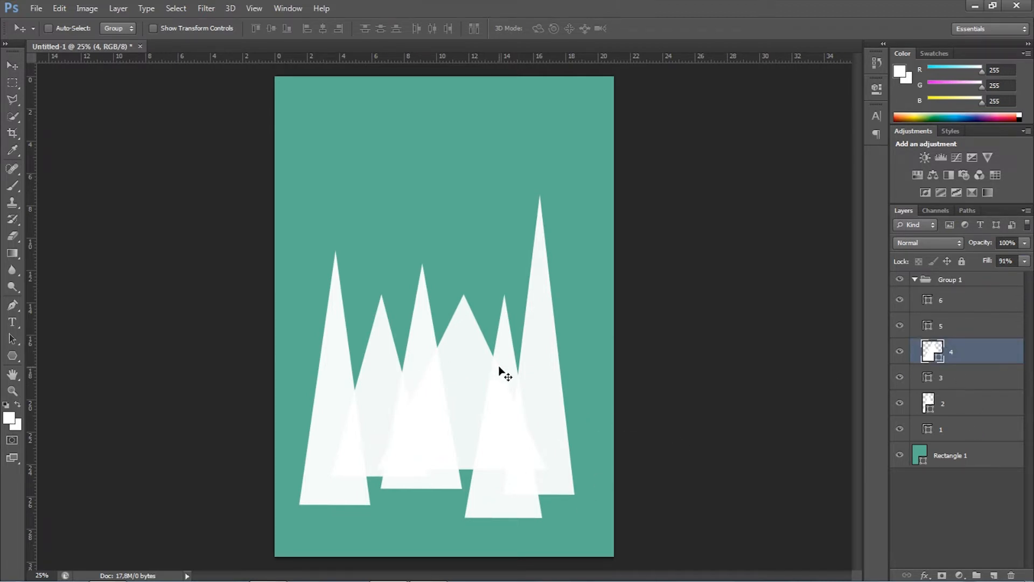
key("ctrl+t")
left_click_drag(544, 381, 512, 389)
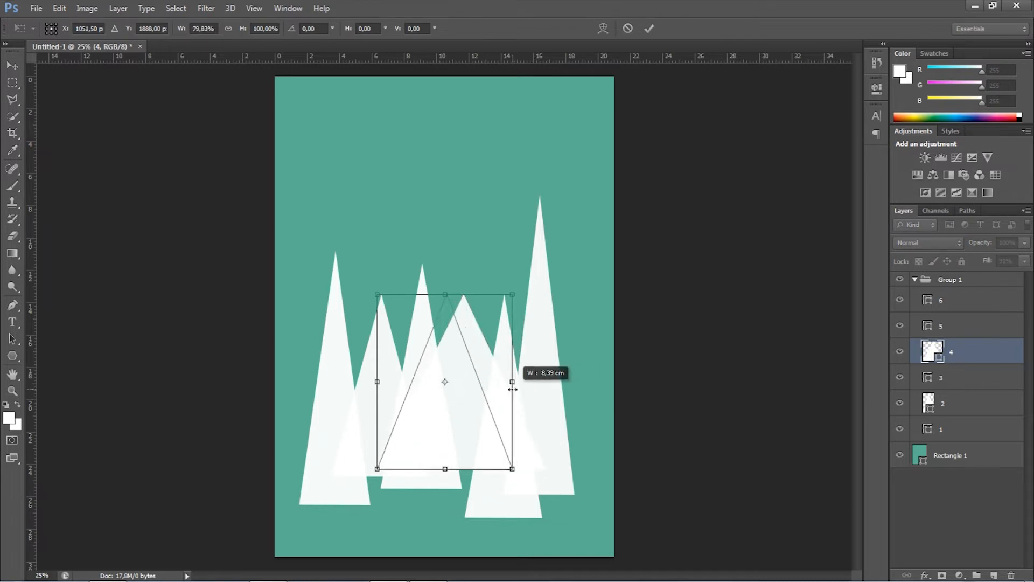
left_click_drag(485, 434, 516, 410)
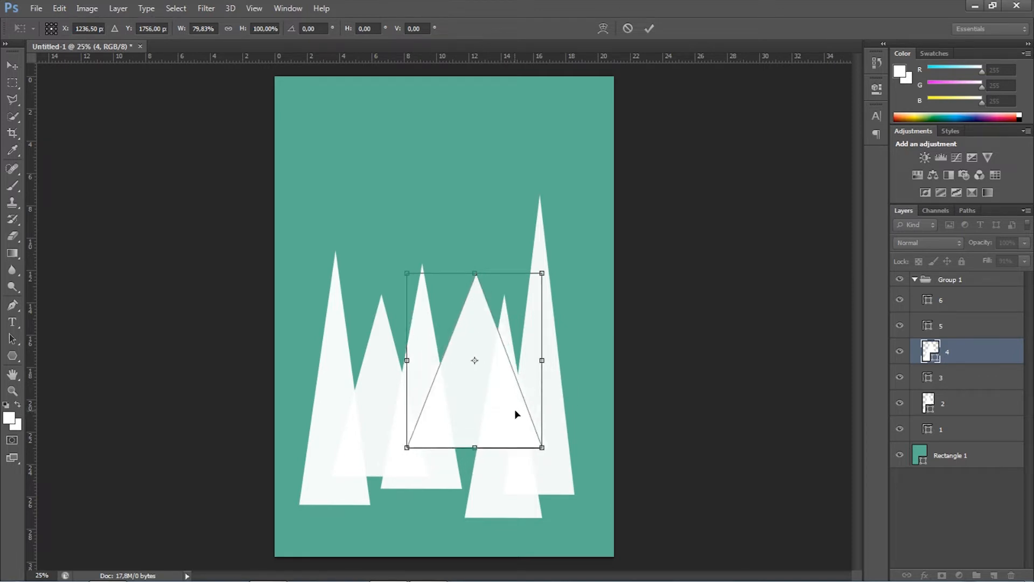
key("Return")
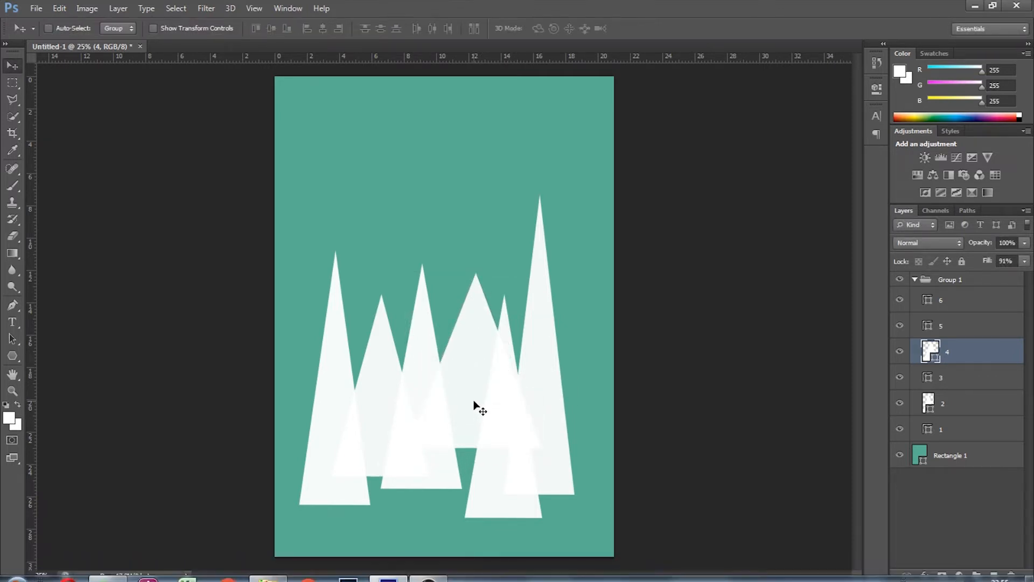
- Move triangle 4 slightly down and triangle 5 up and right, nearer to the tallest triangle
left_click_drag(471, 402, 471, 414)
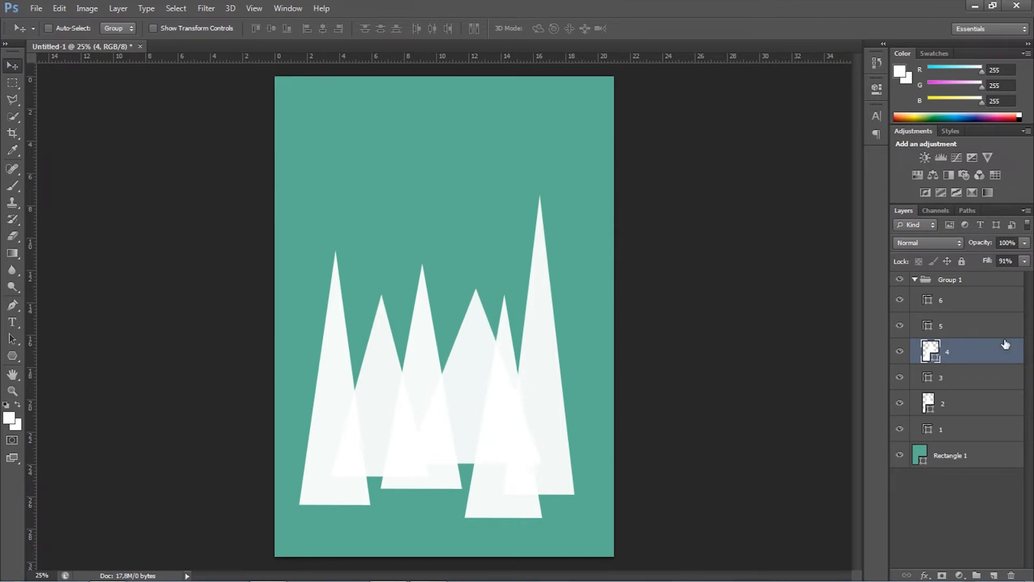
left_click(975, 326)
left_click_drag(507, 505, 517, 490)
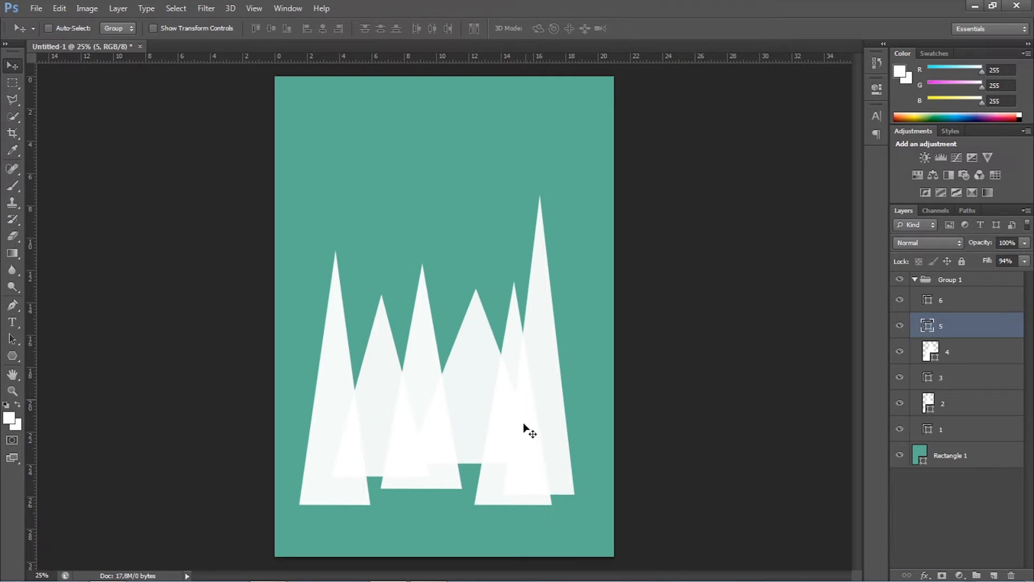
left_click_drag(546, 343, 546, 343)
- Move triangle 6, the tallest one, slightly up and to the right
left_click(953, 305)
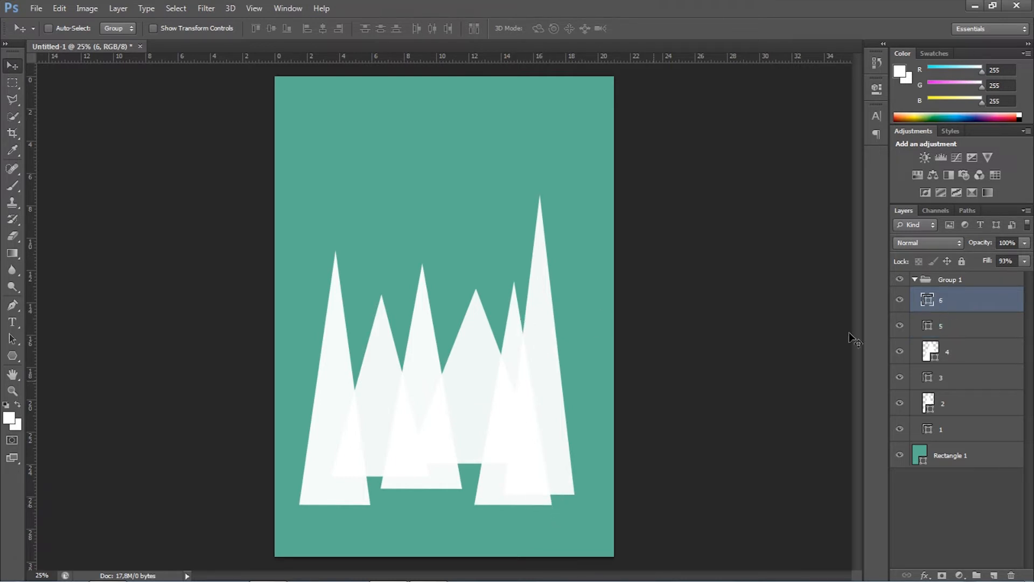
mouse_move(546, 405)
left_mouse_down()
mouse_move(553, 410)
mouse_move(546, 404)
left_mouse_up()
left_click(953, 300)
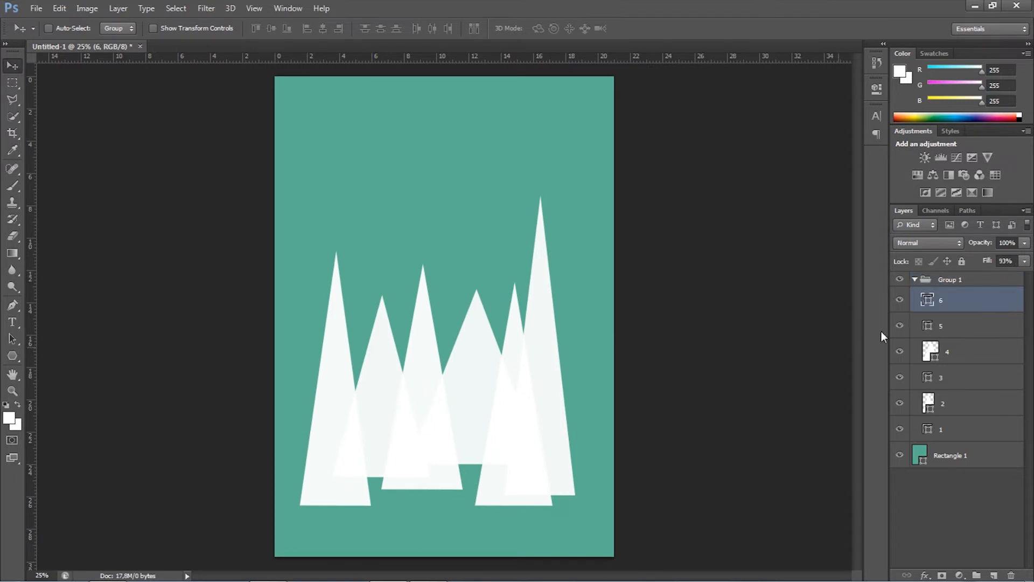
left_click_drag(555, 358, 568, 348)
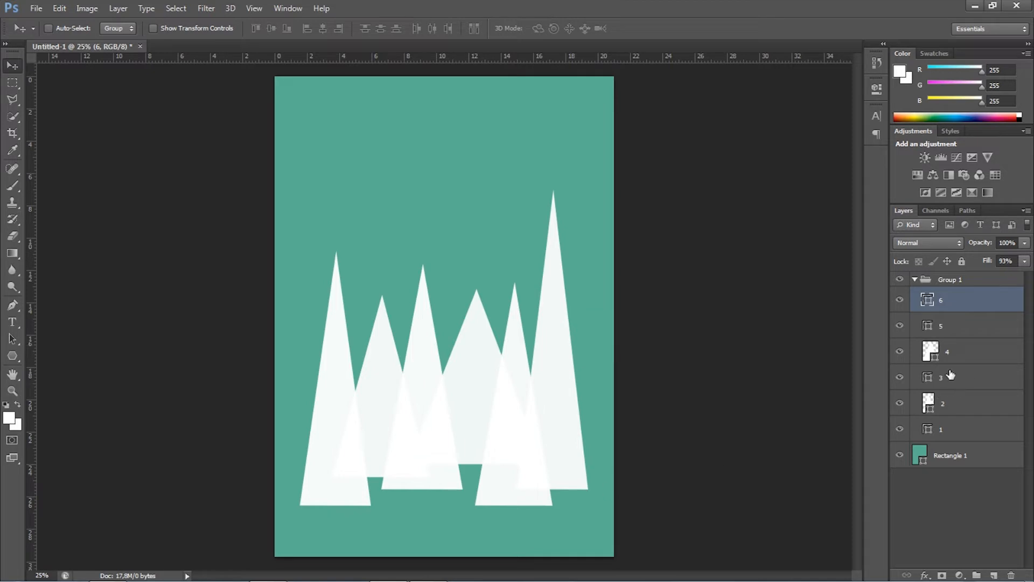
- Collapse the triangle group, scale it down slightly as a whole and place it lower on the poster
left_click(941, 353)
left_click(936, 285)
left_click(915, 279)
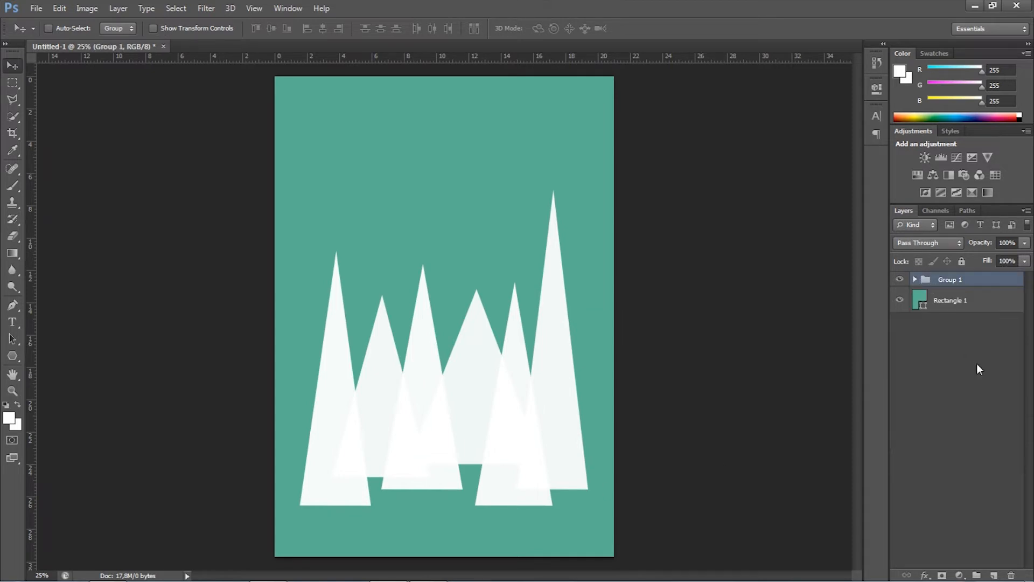
key("ctrl+t")
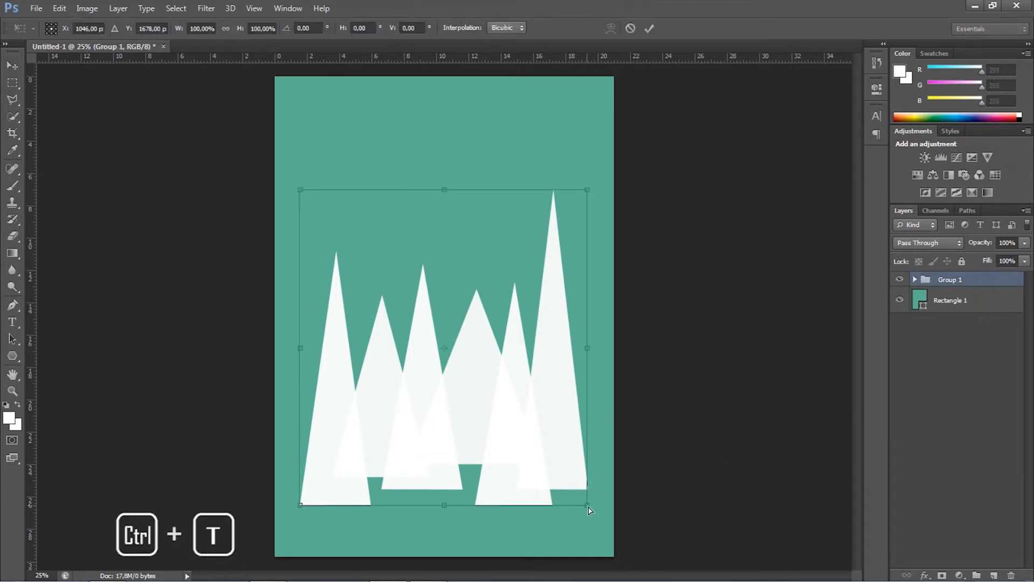
left_click_drag(588, 507, 557, 507)
key("Return")
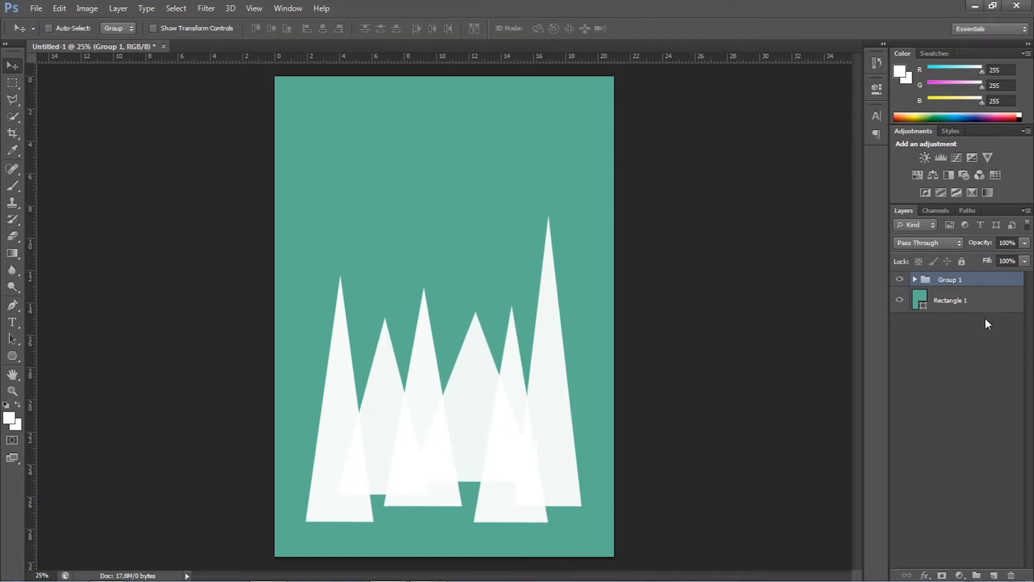
- Add the white text MERRY in Origin Regular 60 pt on a new layer above the background and place it near the poster's upper edge
left_click(954, 302)
left_click(994, 576)
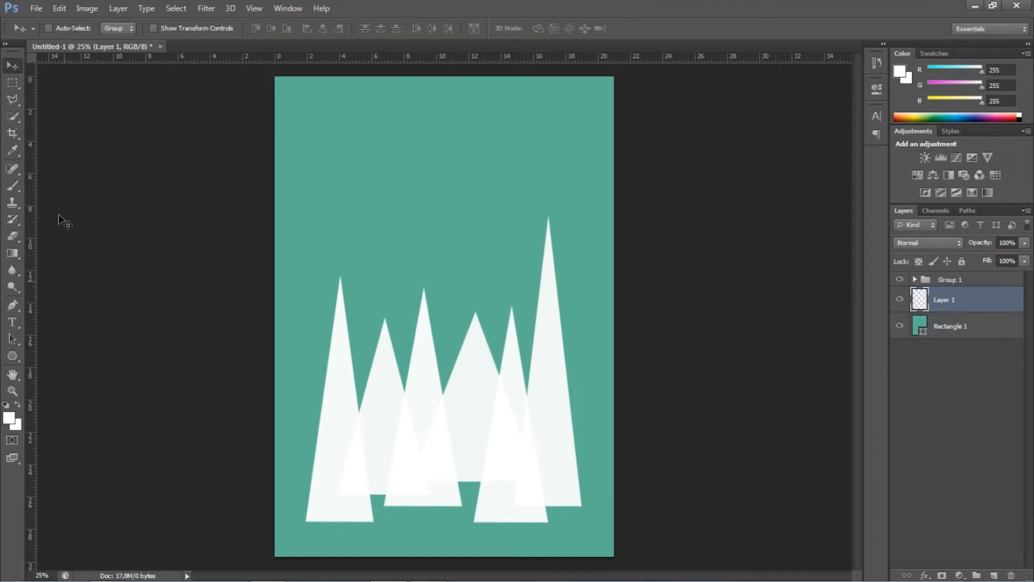
left_click(11, 322)
left_click(376, 179)
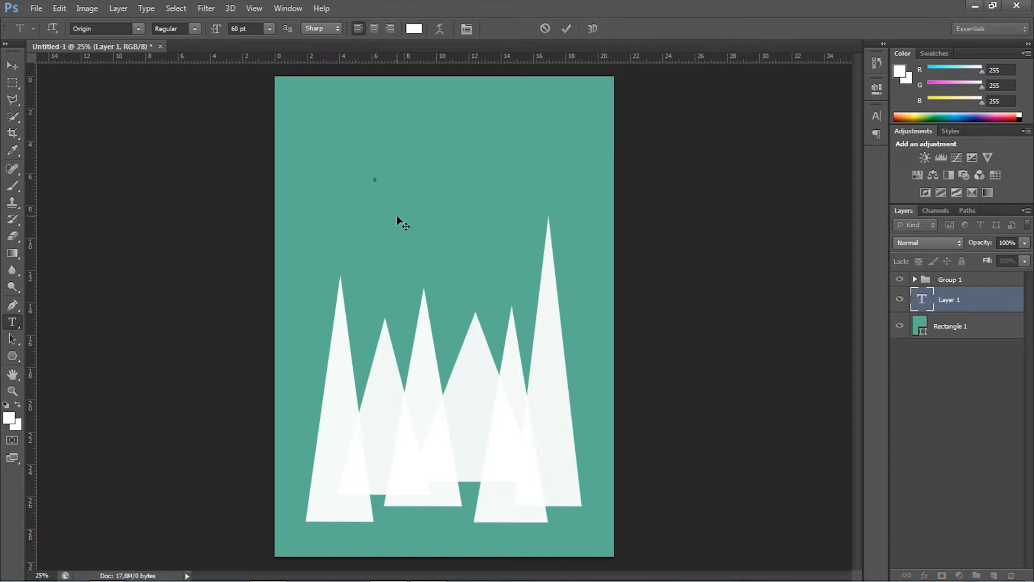
type("MER")
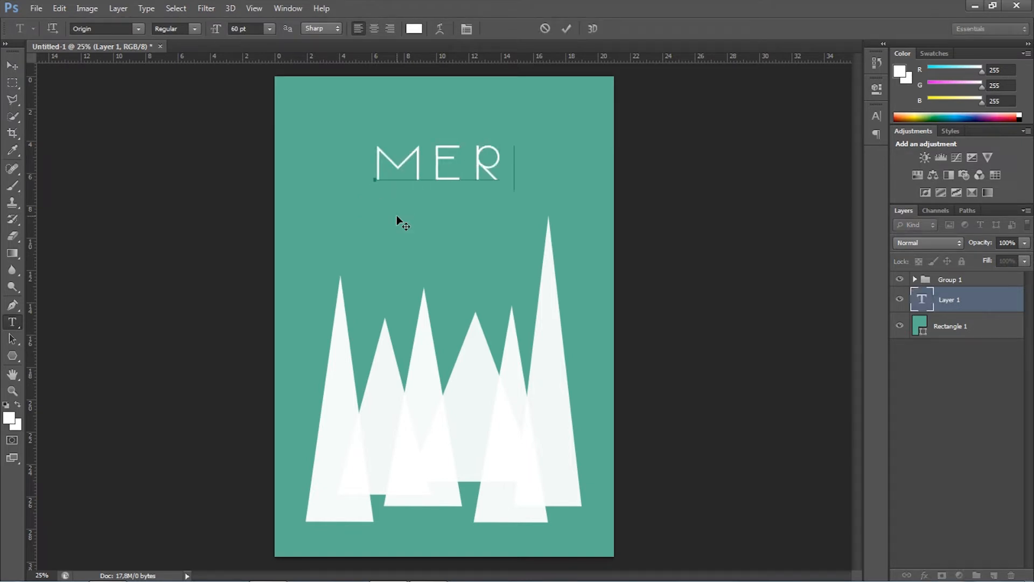
type("RY")
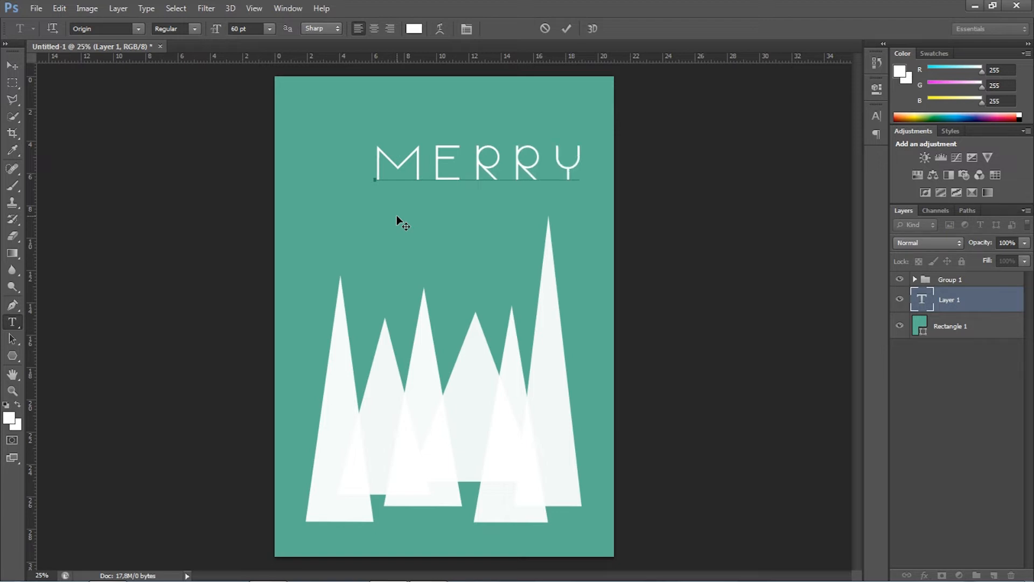
left_click_drag(575, 243, 539, 211)
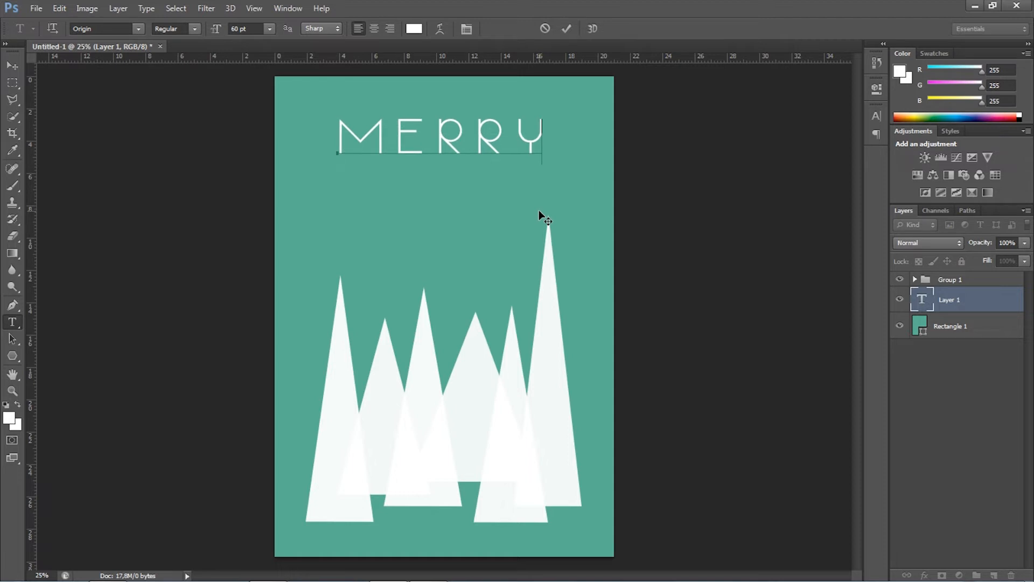
- Add a separate text layer reading XMAS below MERRY, with its letters spaced apart
left_click(957, 326)
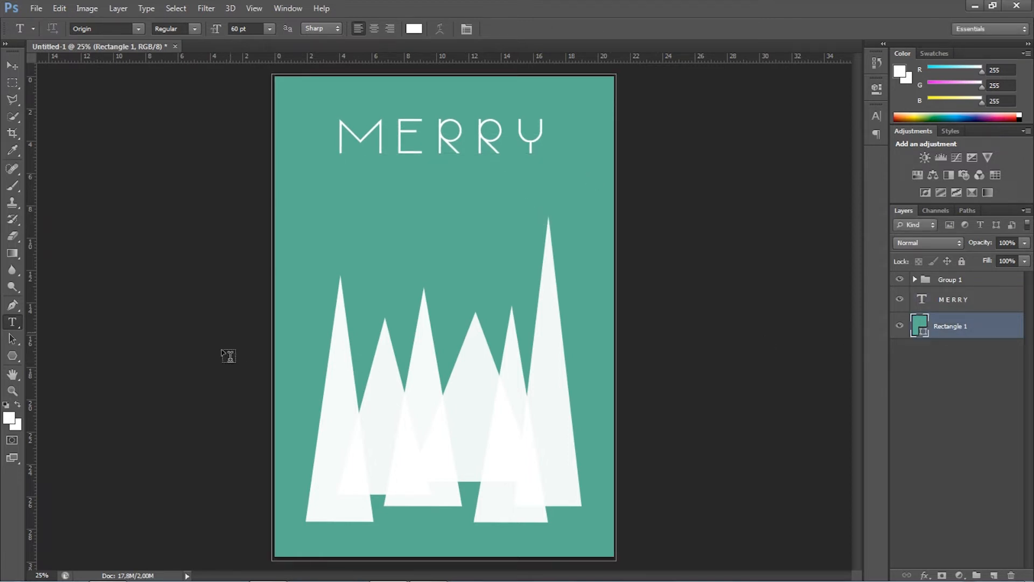
left_click(974, 307)
left_click(374, 223)
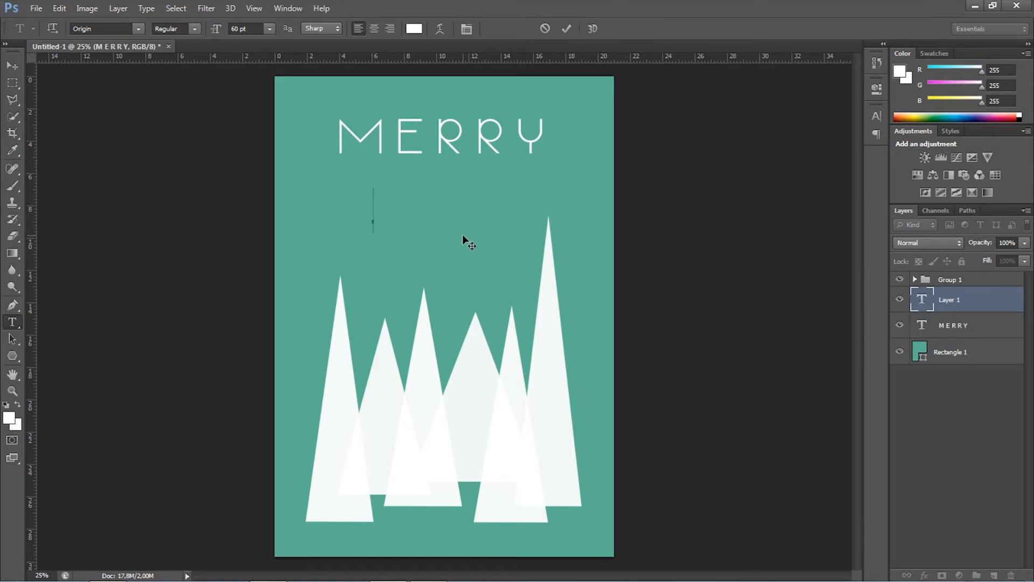
type("X MA ")
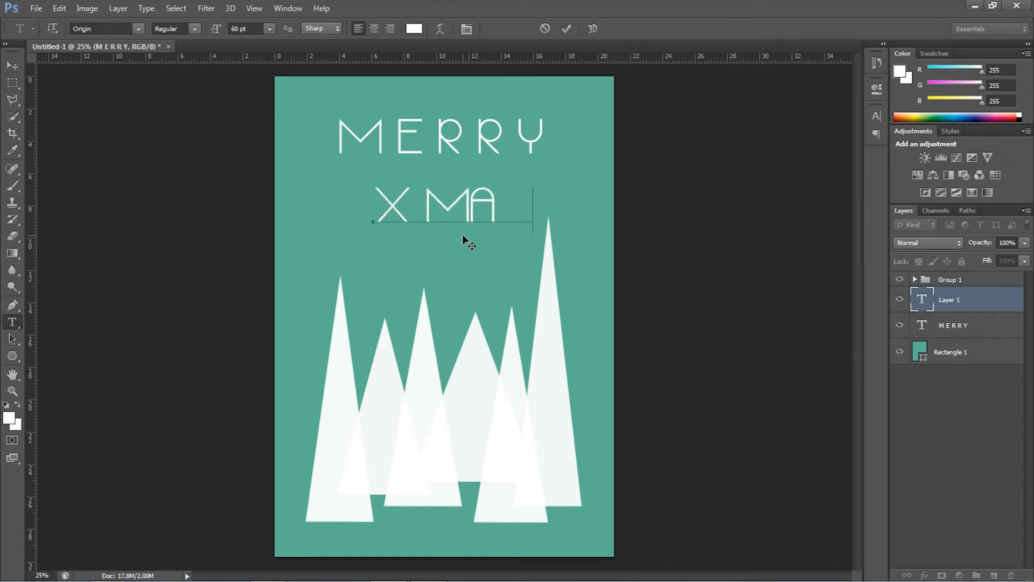
type("S")
key("Left")
key("Left")
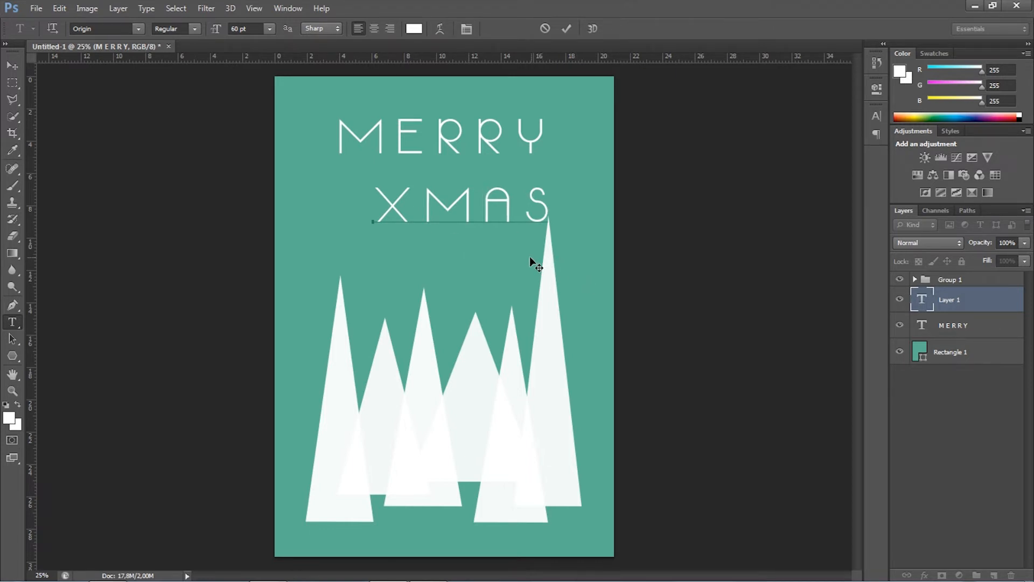
- Enlarge the XMAS text to 76.15 pt and position it directly beneath MERRY
left_click_drag(531, 259, 517, 240)
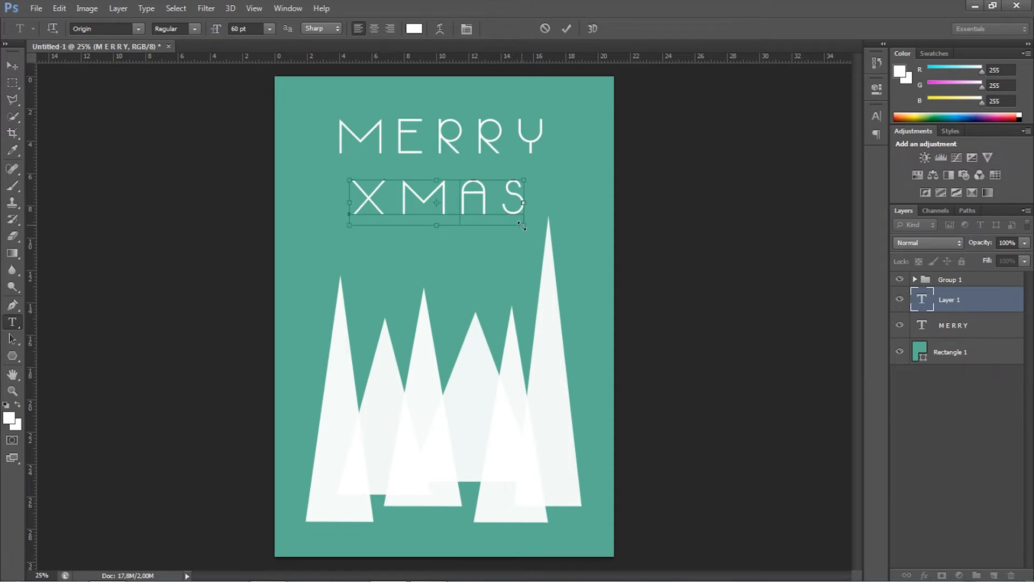
left_click_drag(522, 226, 534, 235)
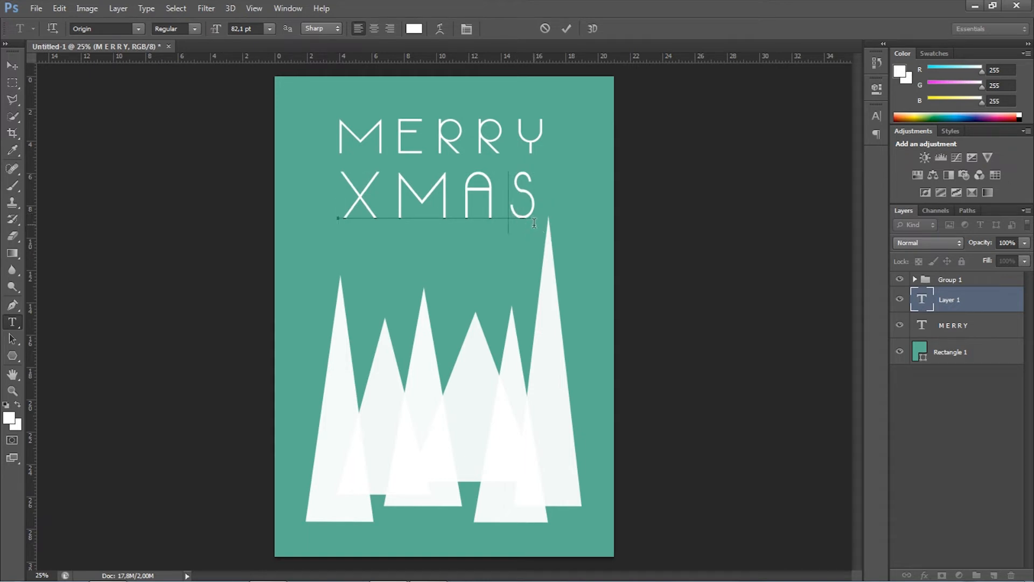
key("ctrl")
left_click_drag(535, 232, 508, 249)
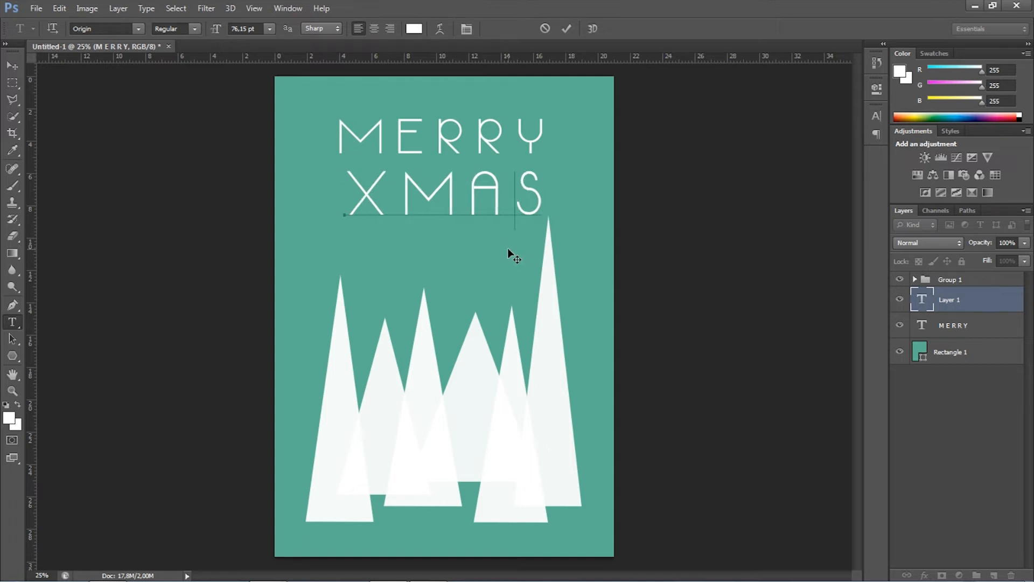
- Put the MERRY and XMAS text layers together into a new group
left_click(949, 327)
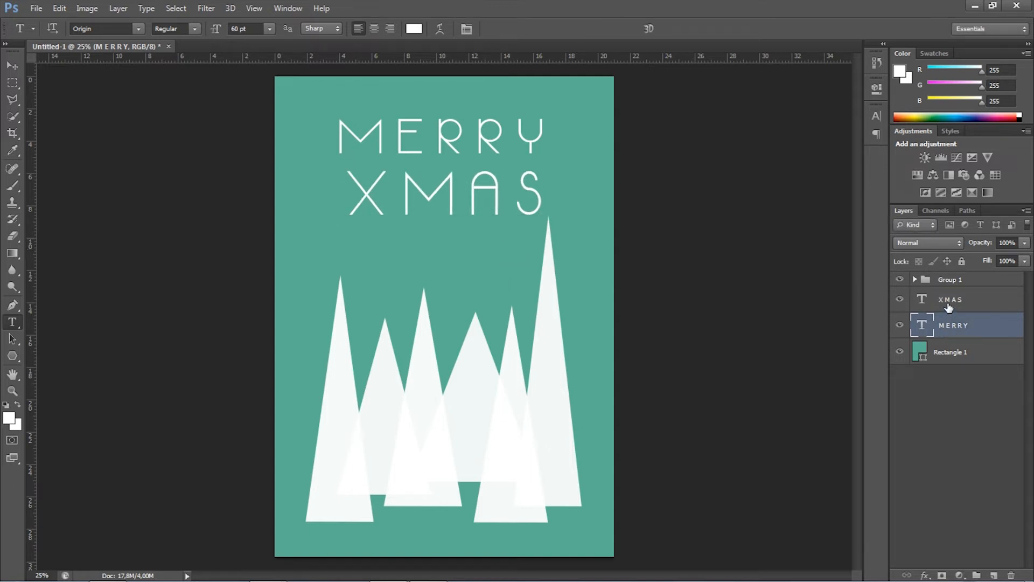
left_click(948, 303, "shift")
left_click_drag(948, 304, 977, 576)
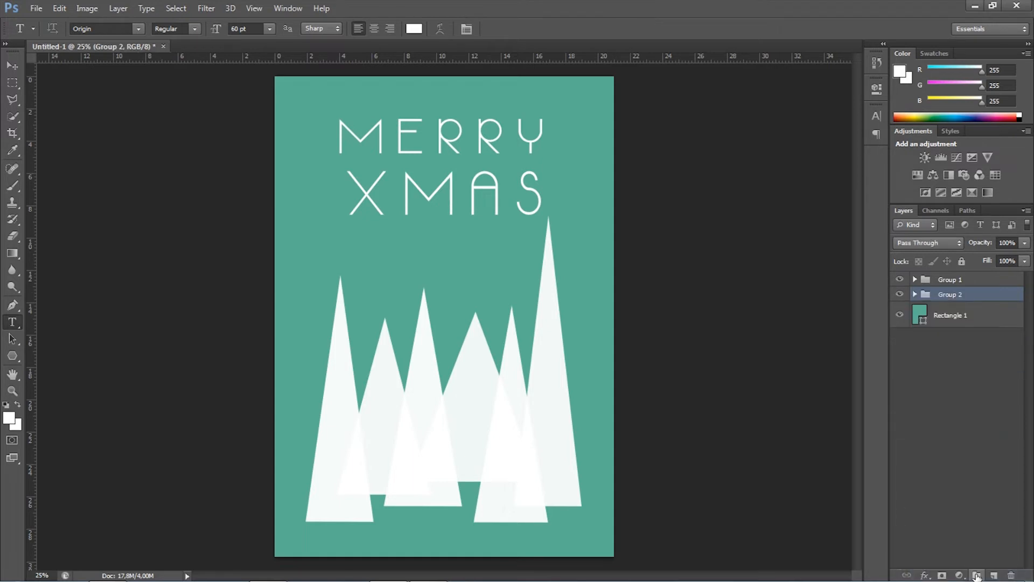
- Rename the triangle group as Tree and the lettering group as Text
left_click(954, 284)
double_click(954, 284)
type("tREE")
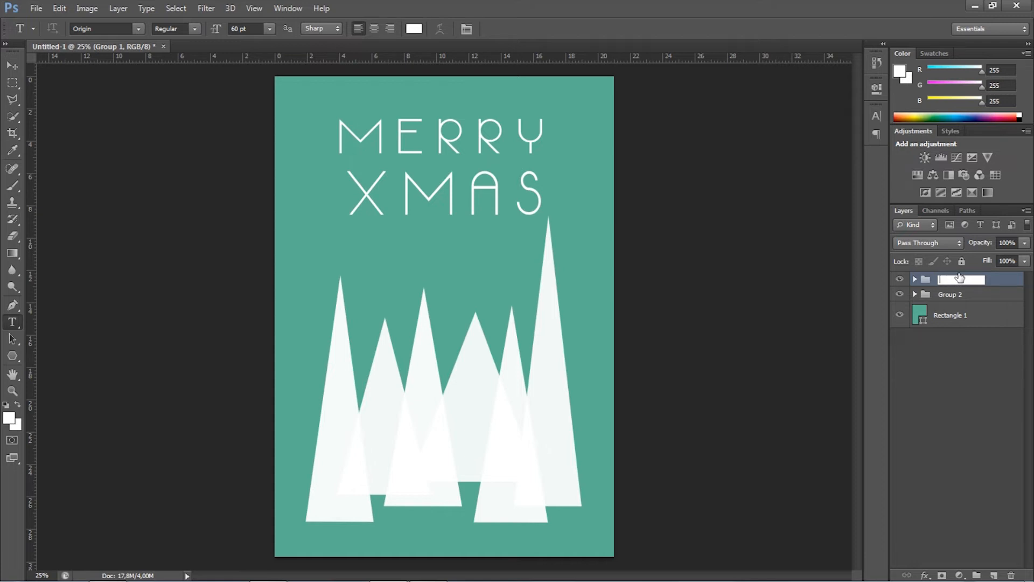
type("Tree")
left_click(950, 295)
double_click(949, 295)
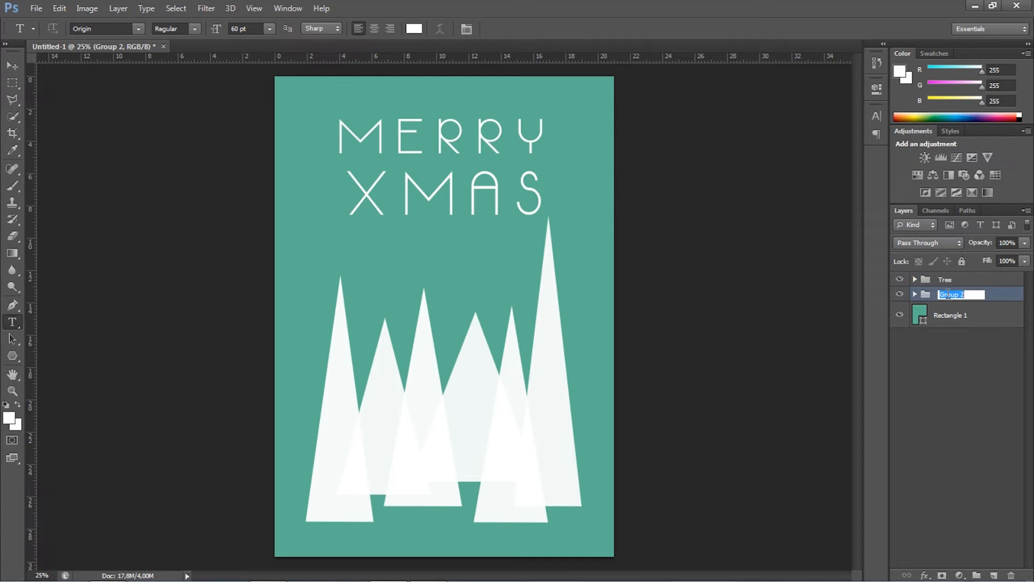
type("Text")
left_click(950, 316)
left_click(935, 296)
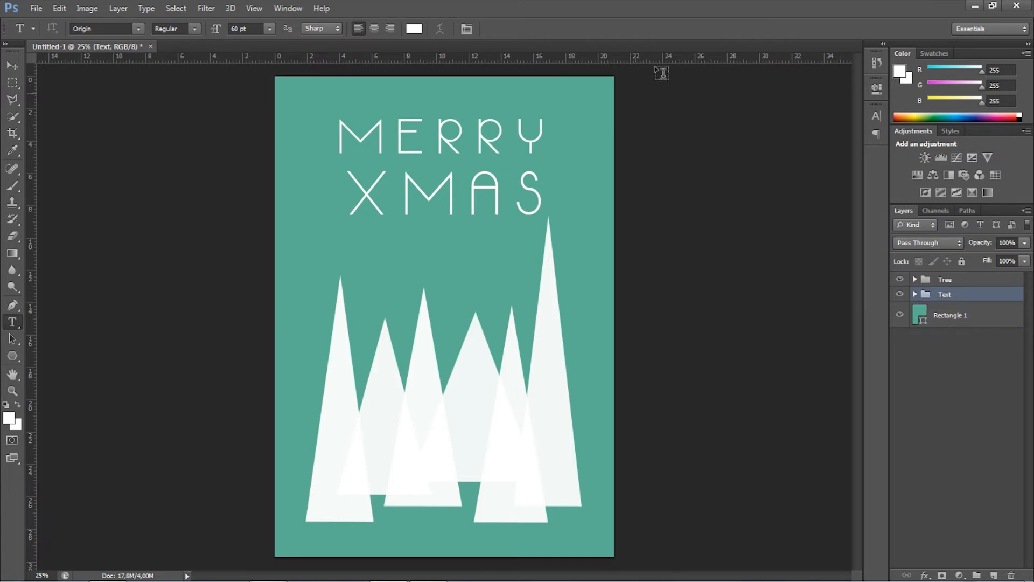
- Align the Tree and Text groups with each other on their horizontal centers
left_click(10, 68)
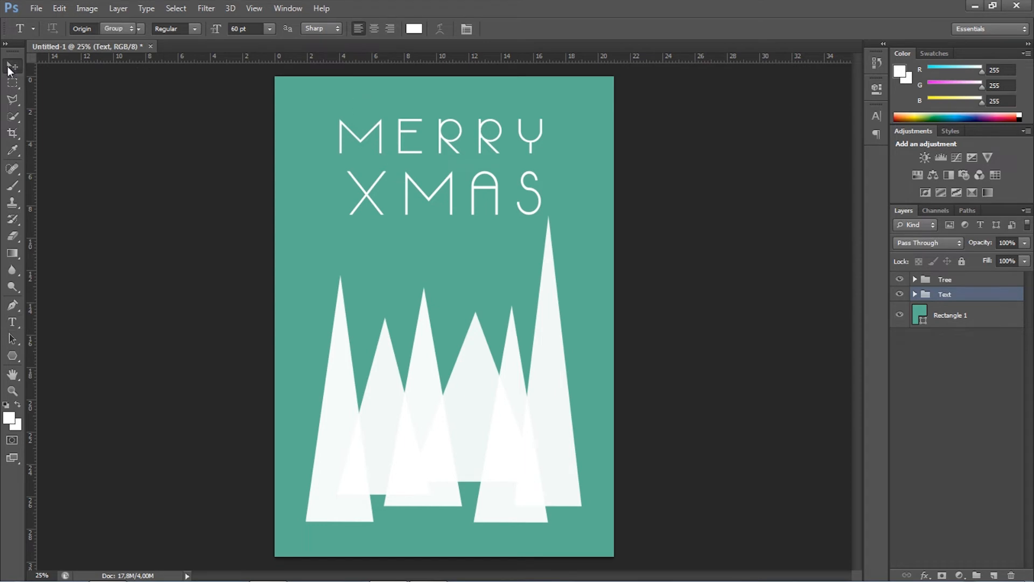
left_click(956, 281, "shift")
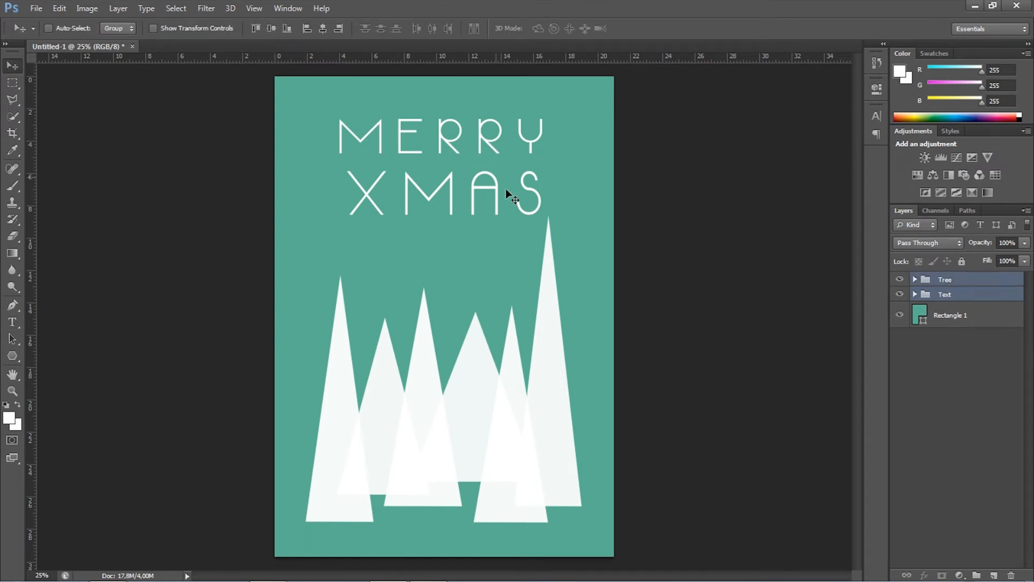
left_click(322, 28)
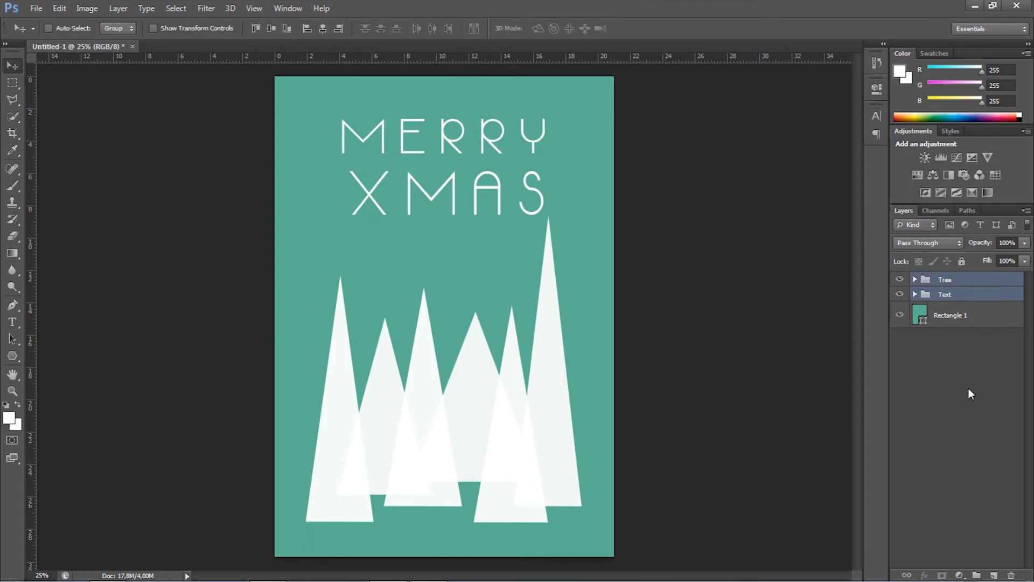
- Scale the Tree group to 88.64% width and 82.96% height and center it in the lower part of the poster
left_click(952, 316)
left_click(957, 282)
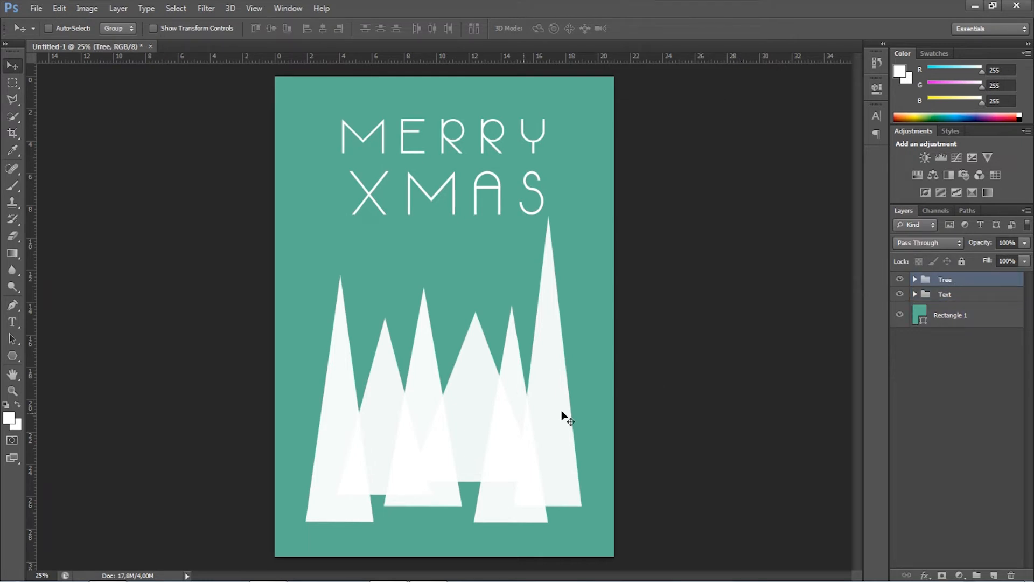
key("ctrl+t")
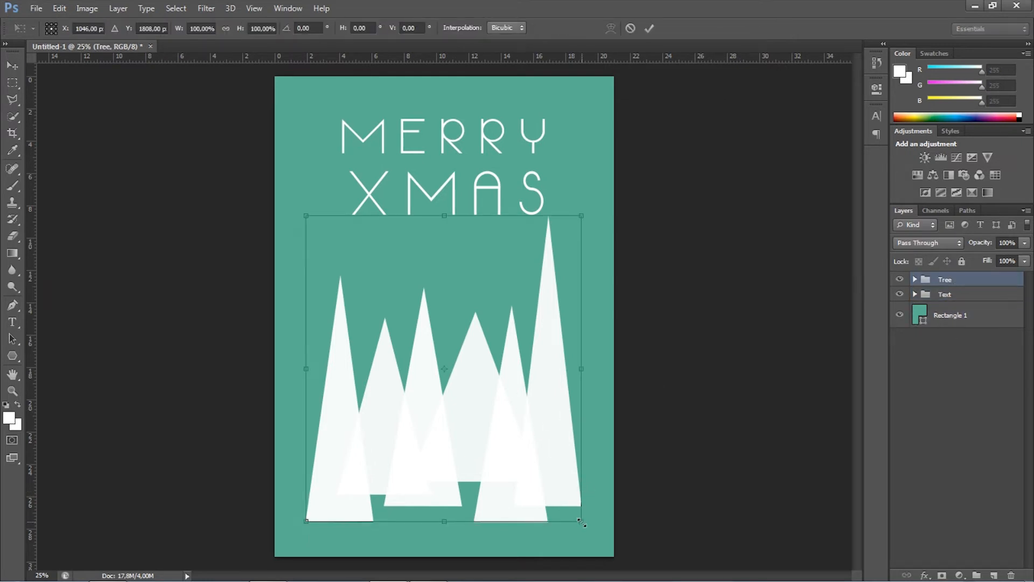
left_click_drag(582, 523, 545, 517)
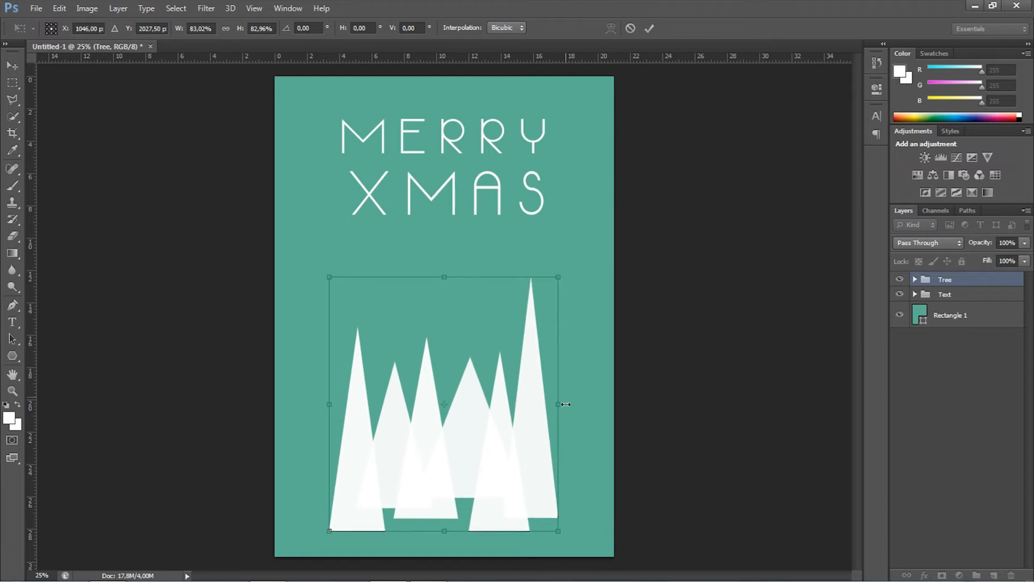
left_click_drag(565, 404, 578, 408)
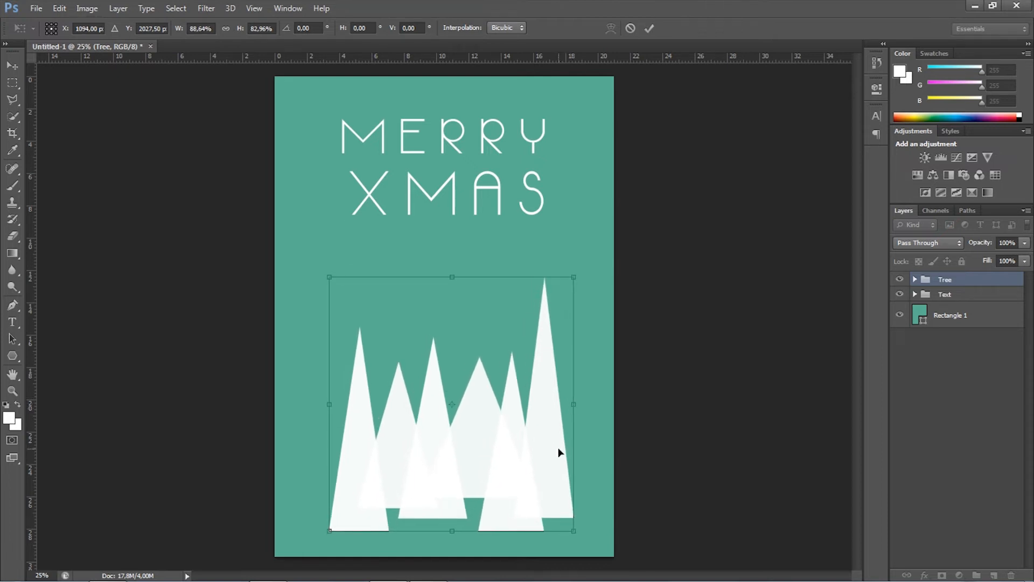
left_click_drag(559, 453, 553, 454)
key("Return")
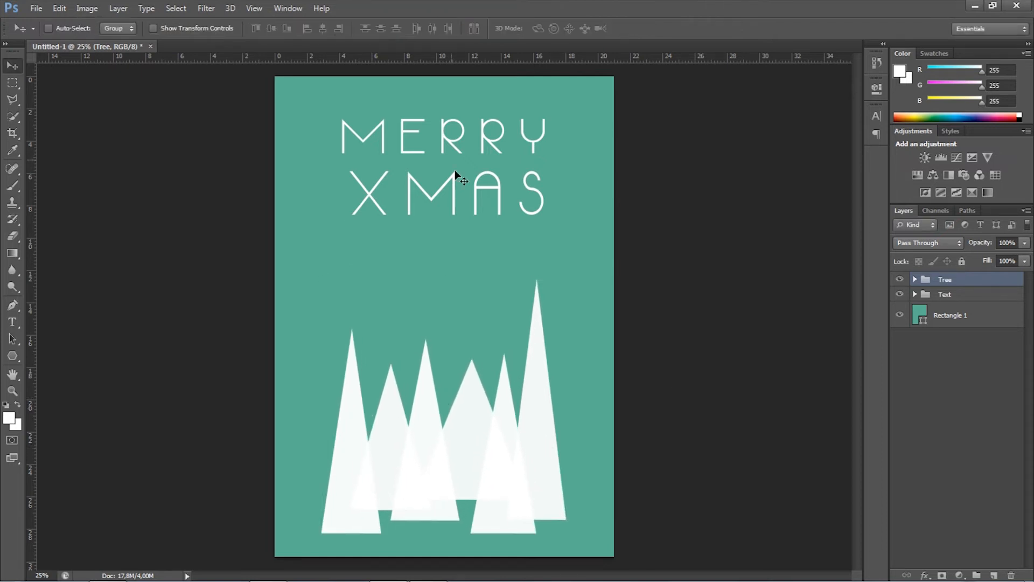
- Scale the Text group down slightly around its centre so the MERRY XMAS lettering is smaller
left_click(947, 294)
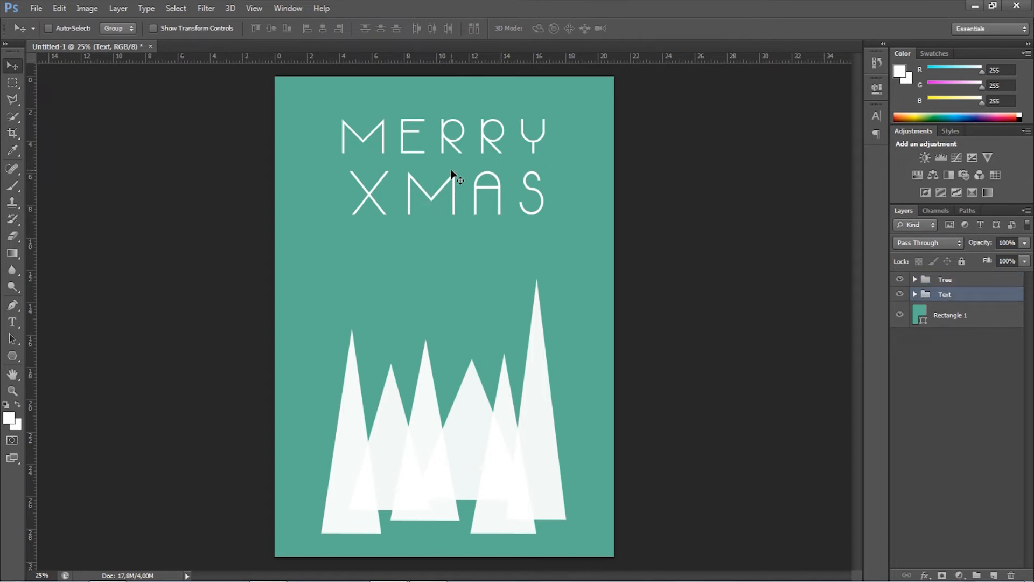
key("ctrl+t")
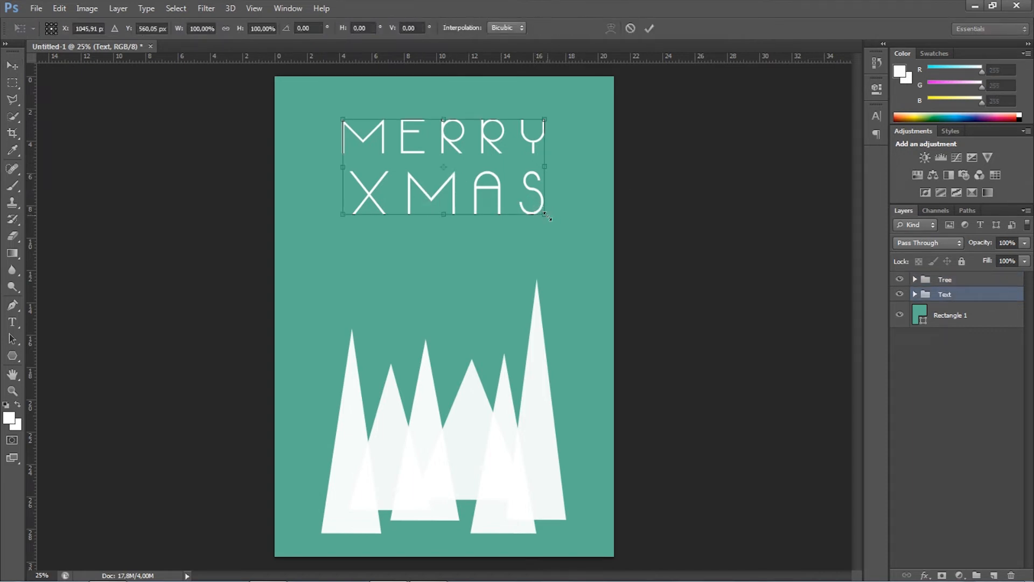
left_click_drag(544, 213, 538, 210)
key("Return")
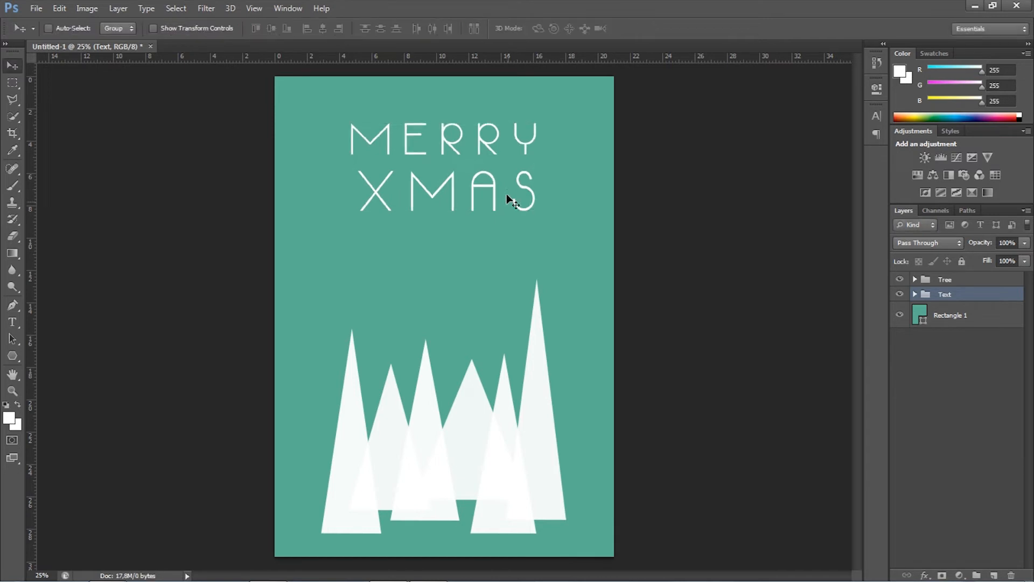
- Add three new empty layers directly above the Rectangle 1 background layer
left_click(945, 279, "ctrl")
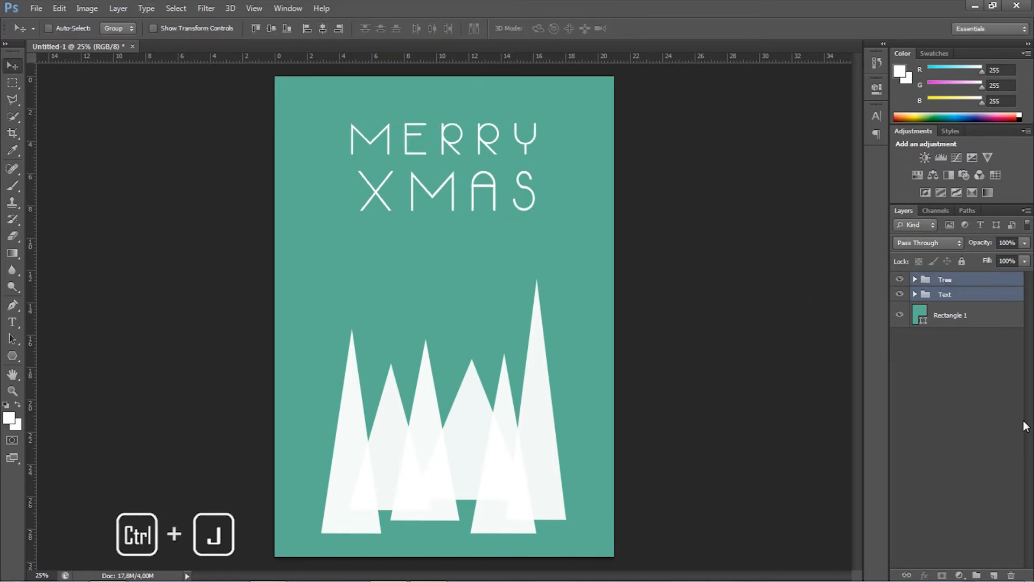
left_click(951, 321)
left_click(995, 575)
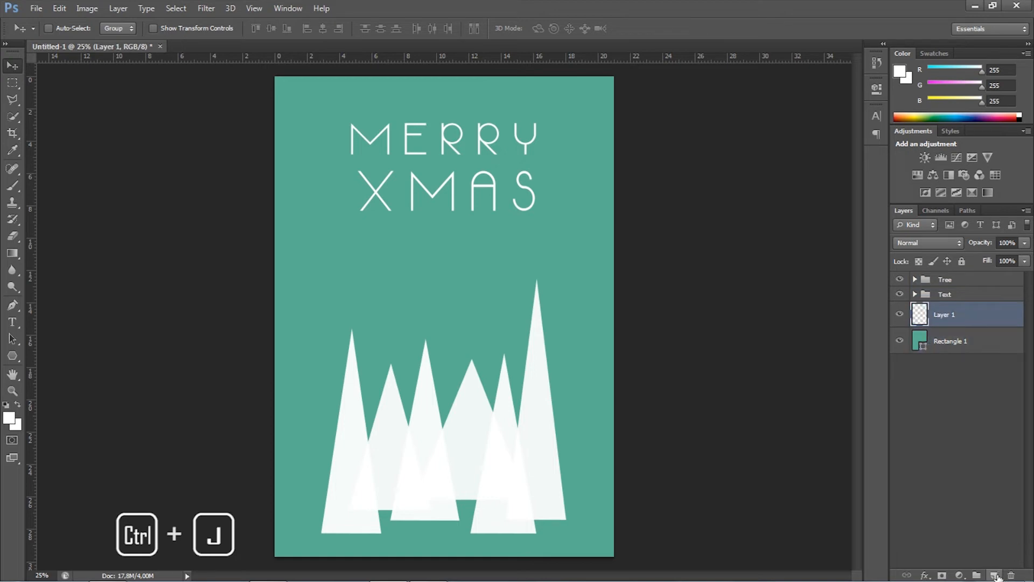
left_click(994, 576)
left_click(994, 575)
- Rename the three new layers, from the lowest up, as Snow 1, Snow 2 and Snow 3
double_click(946, 369)
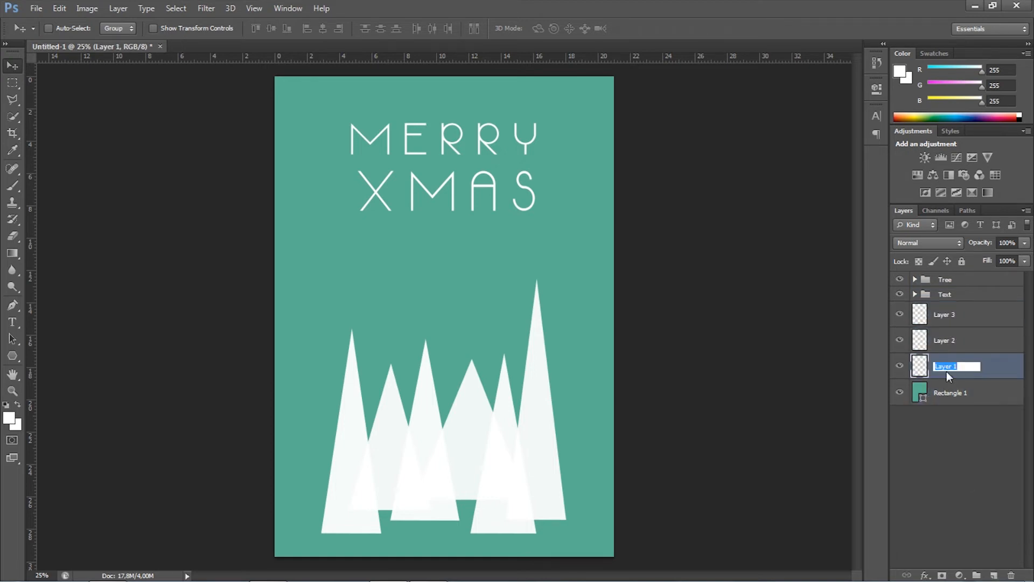
type("Snow")
double_click(956, 344)
type("S")
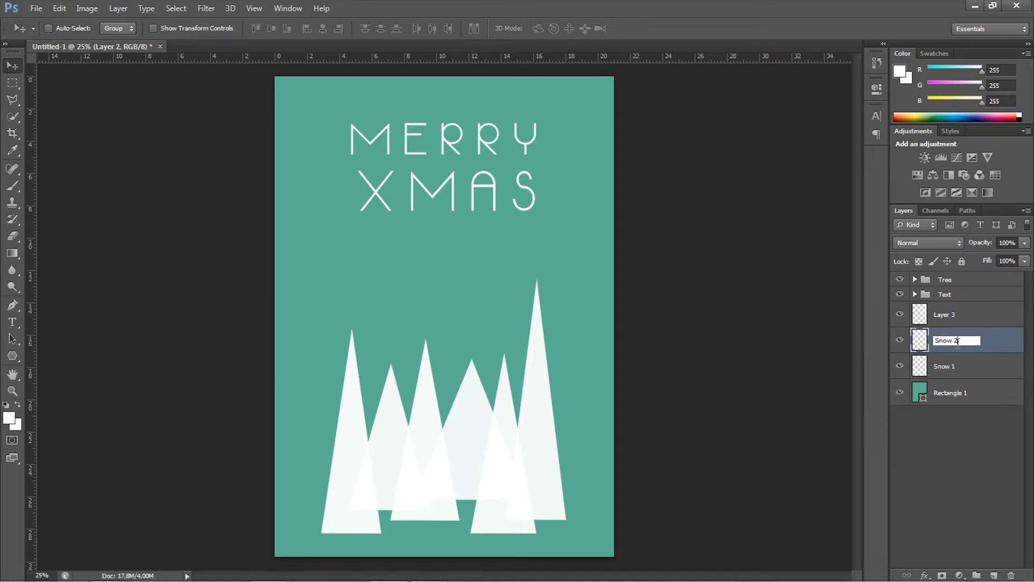
double_click(950, 317)
type("Snow")
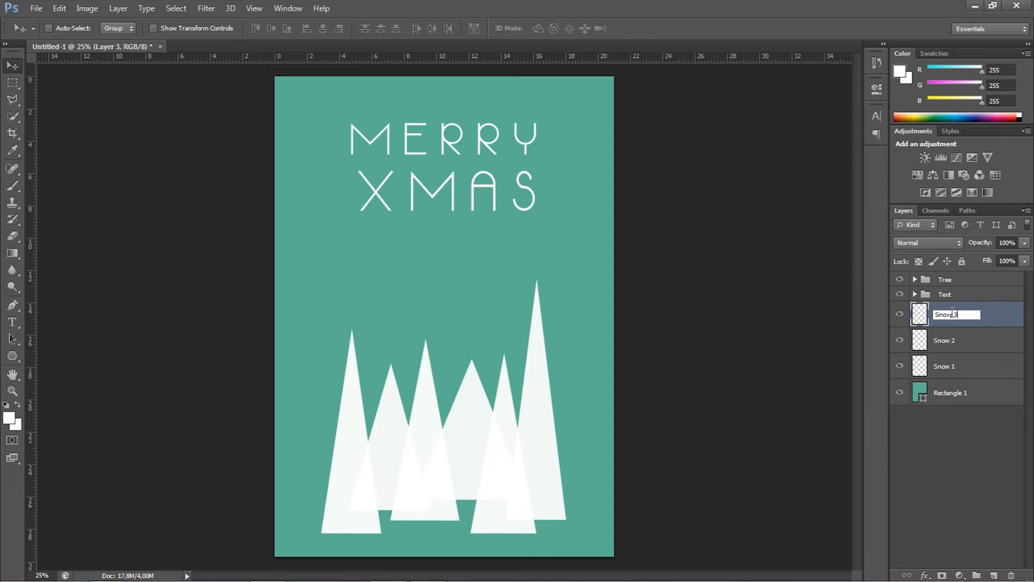
key("Return")
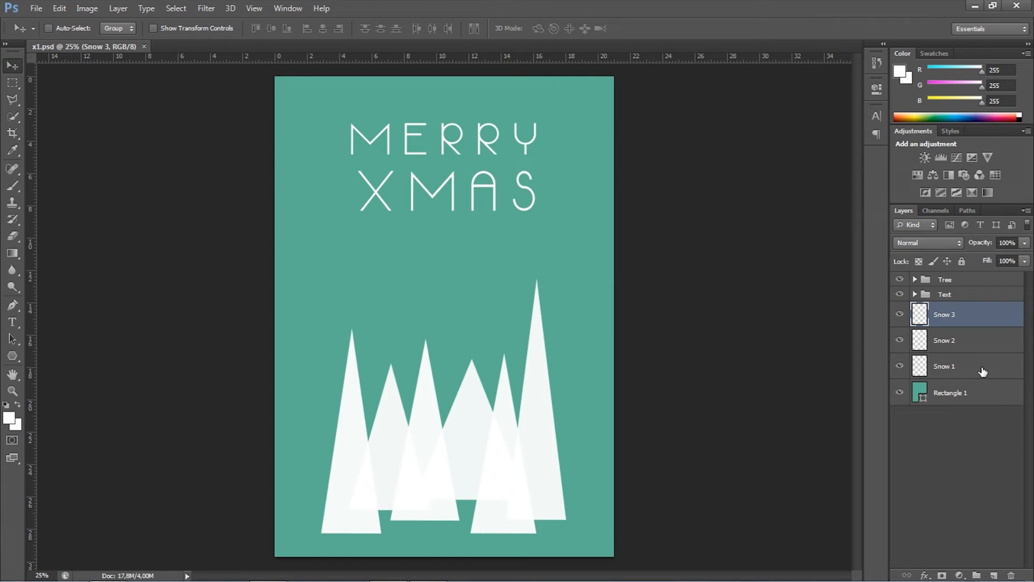
- Put the Snow 1, Snow 2 and Snow 3 layers into a new group and name it Snow
left_click(981, 370)
left_click(970, 310, "shift")
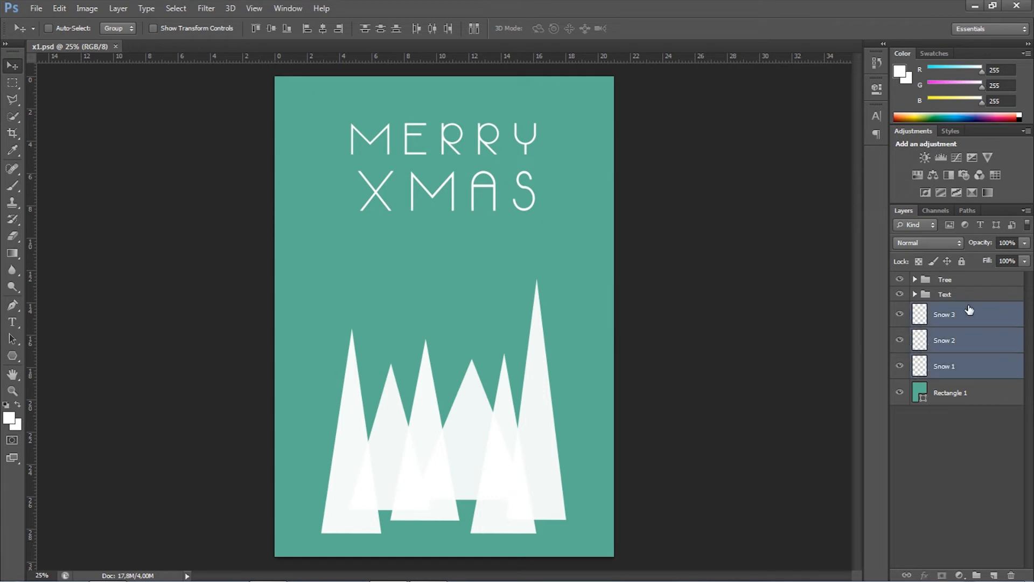
left_click_drag(970, 310, 977, 575)
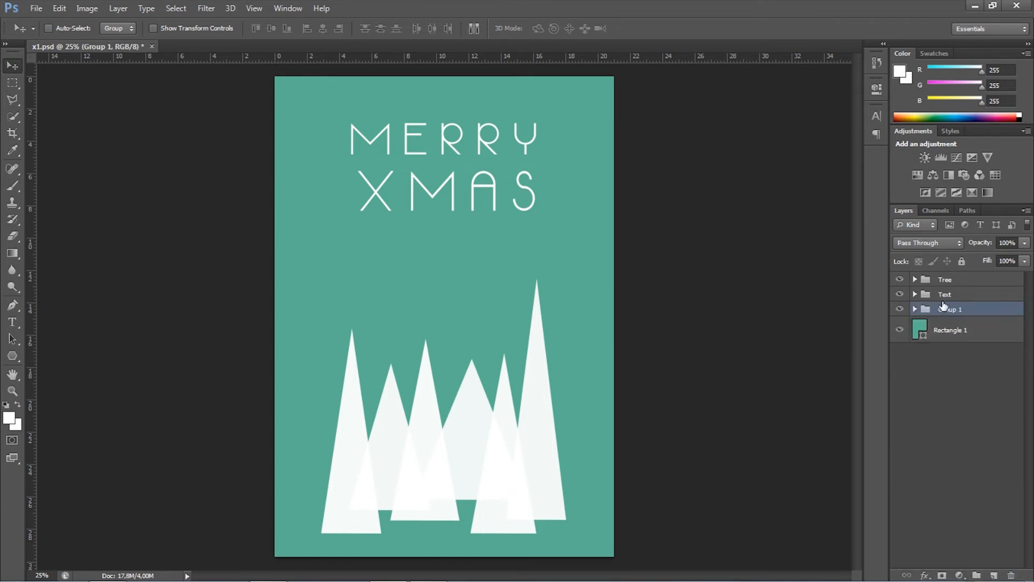
double_click(948, 309)
left_click(957, 309)
left_click_drag(964, 310, 902, 313)
type("Snow")
key("Return")
- Place vertical guides at about 3.7 and 17 cm on either side of the lettering and a horizontal guide just below XMAS
left_click(916, 310)
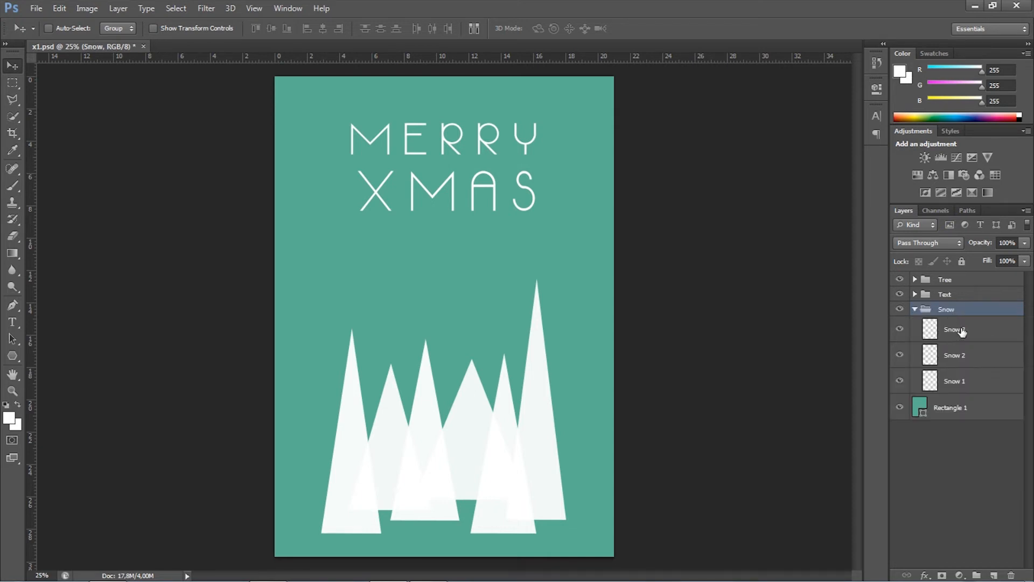
left_click(954, 330)
left_click(955, 381)
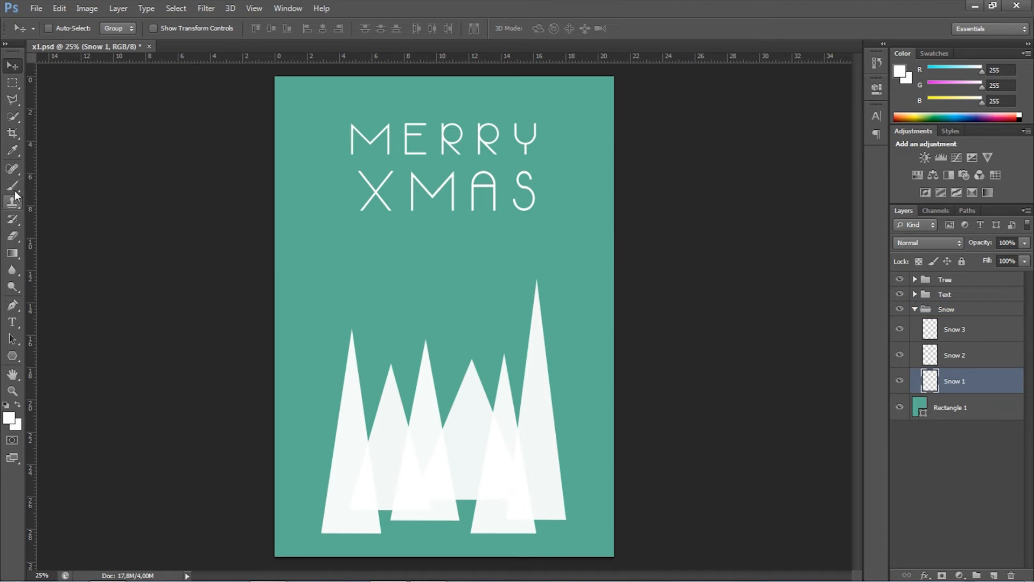
left_click_drag(33, 234, 336, 223)
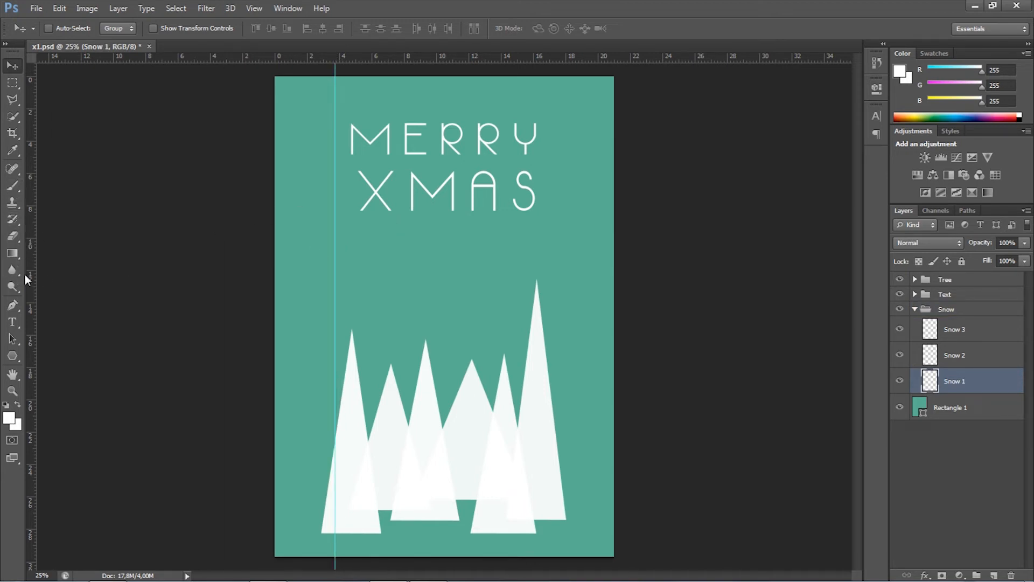
left_click_drag(32, 273, 550, 293)
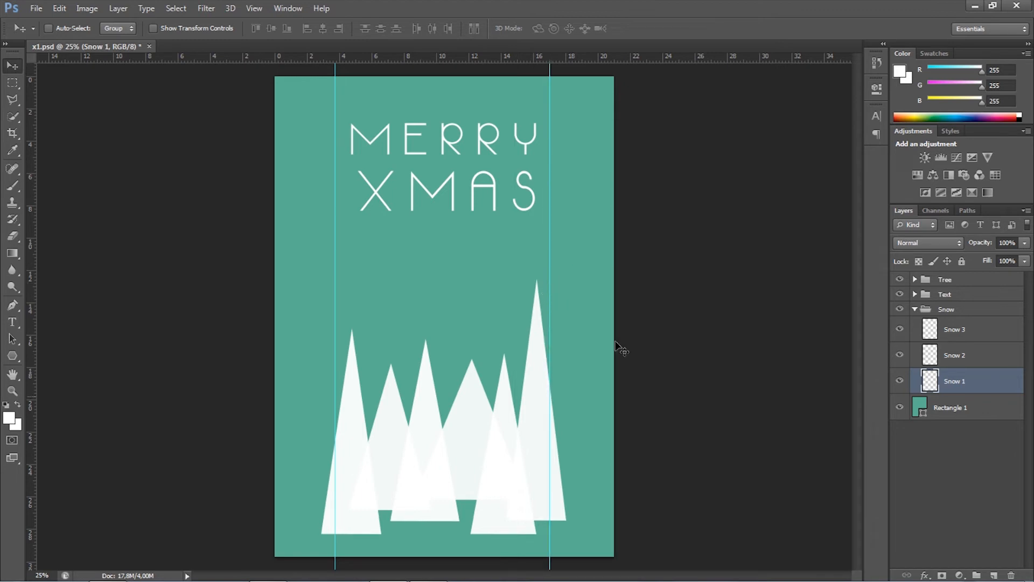
left_click(963, 358)
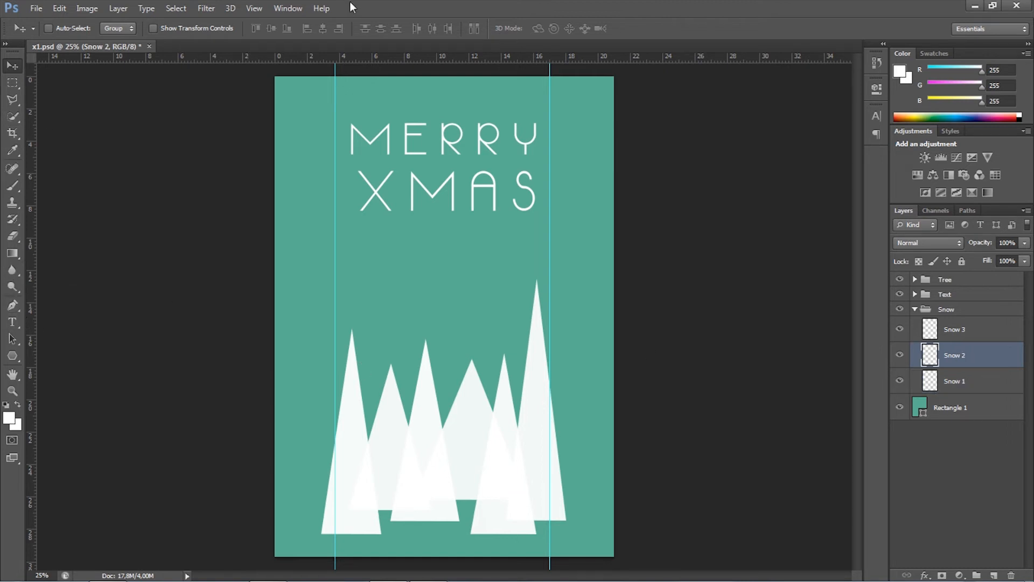
left_click_drag(453, 60, 444, 214)
left_click_drag(444, 220, 444, 221)
left_click(978, 382)
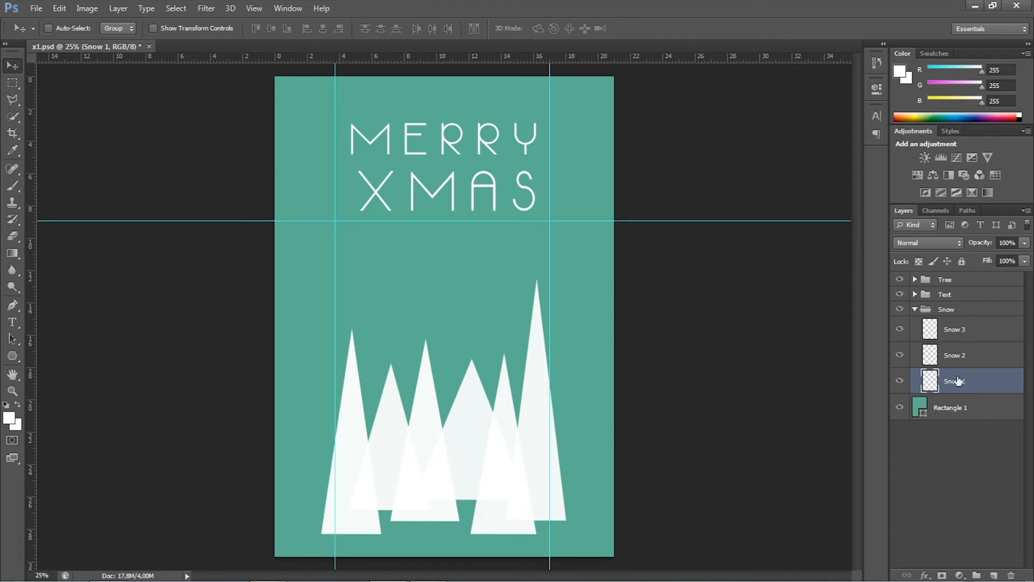
- Scale the Tree group to 95.77% width and 94.41% height and move it slightly down
left_click(947, 281)
key("ctrl+t")
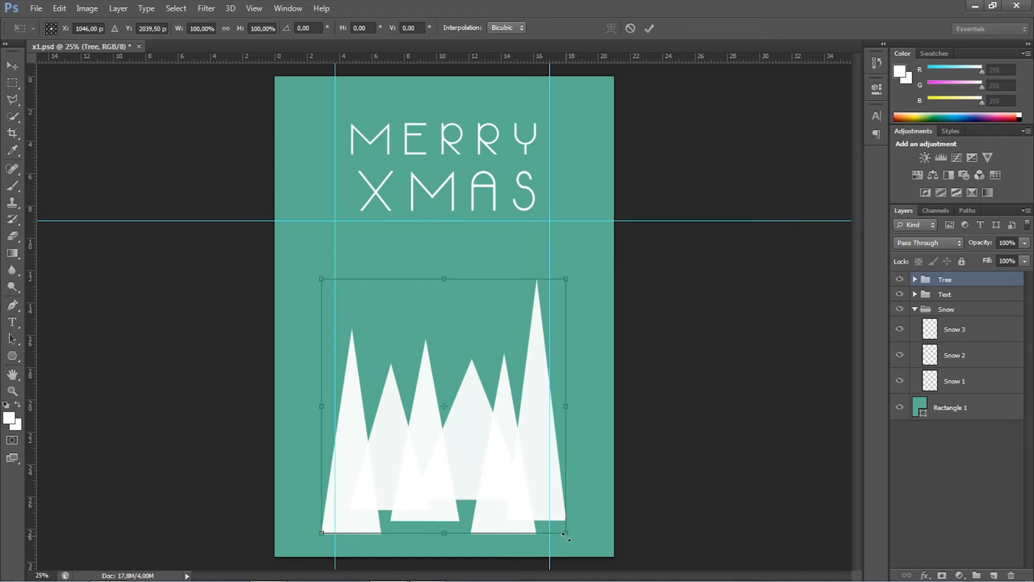
left_click_drag(566, 535, 561, 526)
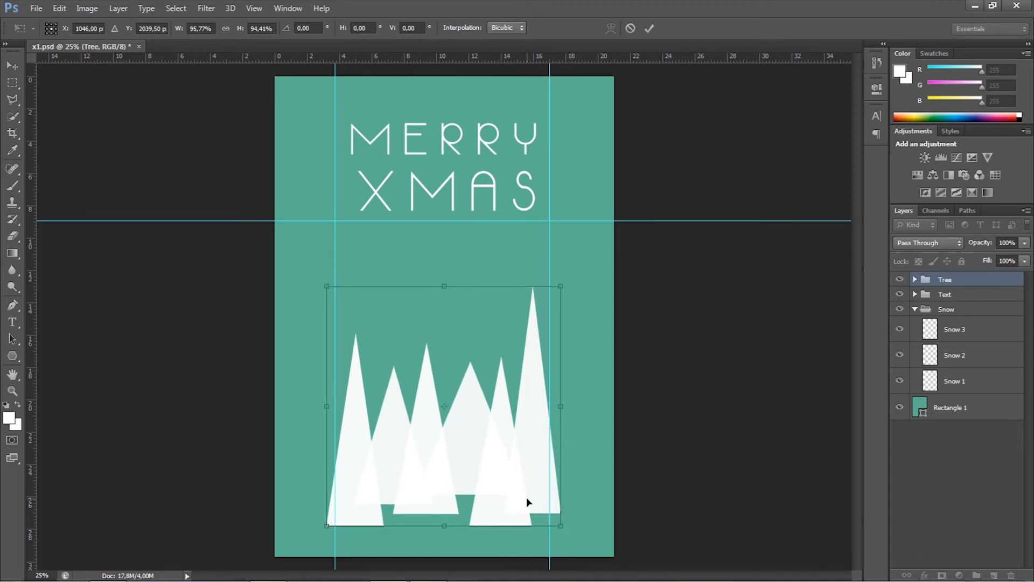
left_click_drag(522, 497, 516, 485)
key("Return")
- Make the Snow 1 layer active and set up the Brush tool with a size of 23 px
left_click(962, 330)
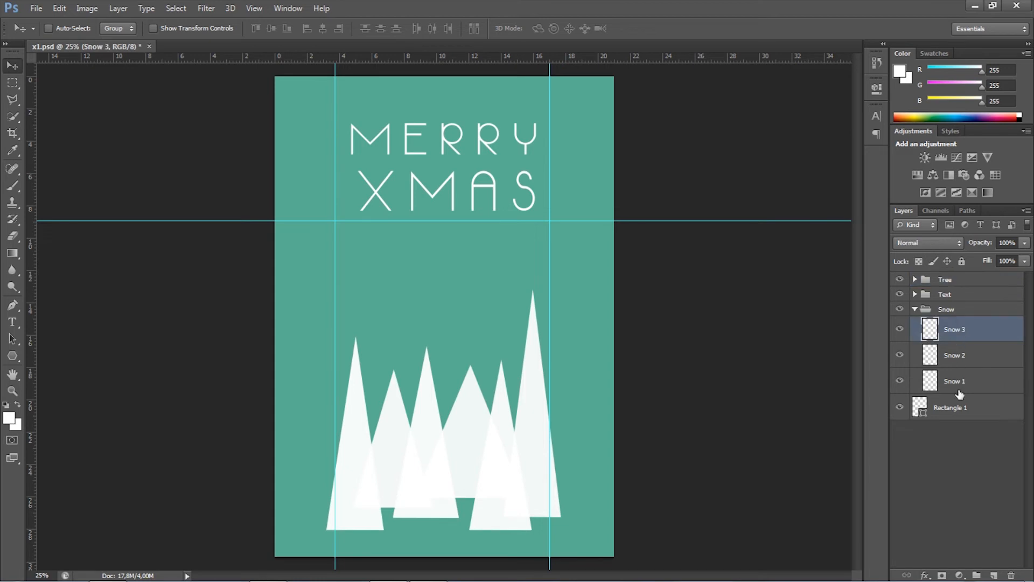
left_click(956, 382)
left_click(12, 186)
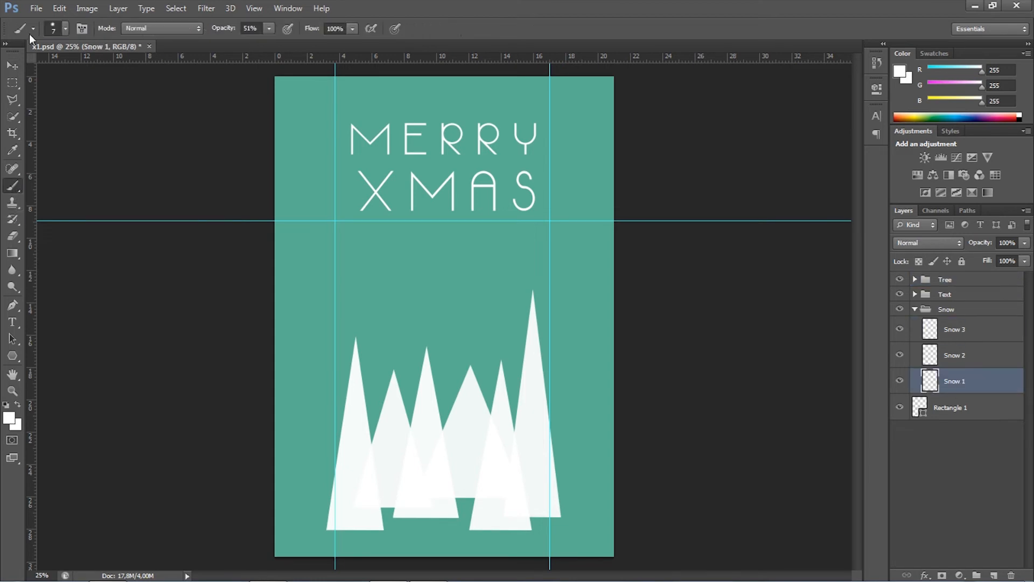
left_click(64, 29)
double_click(117, 55)
type("23")
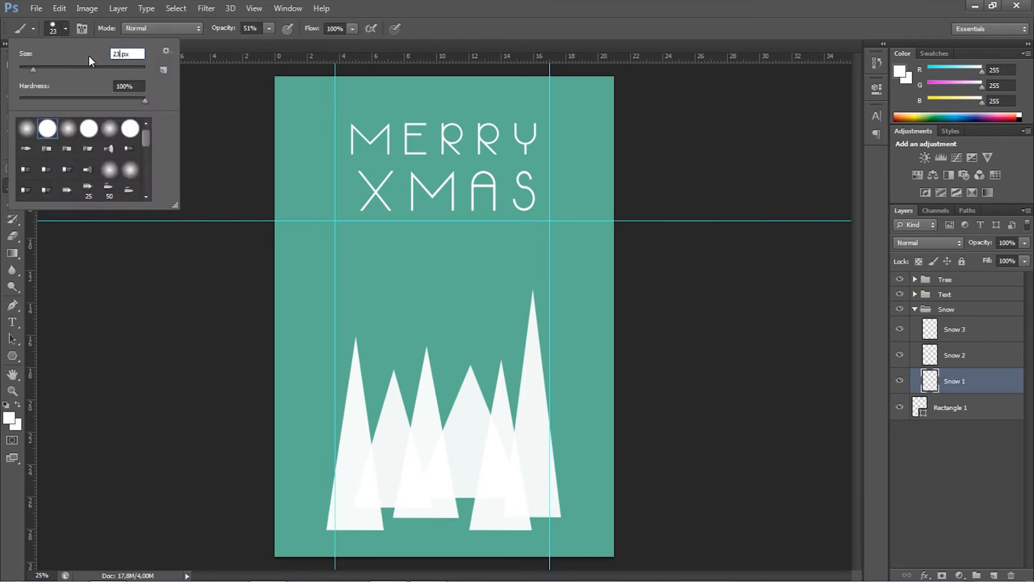
key("Return")
left_click(64, 30)
left_click(462, 18)
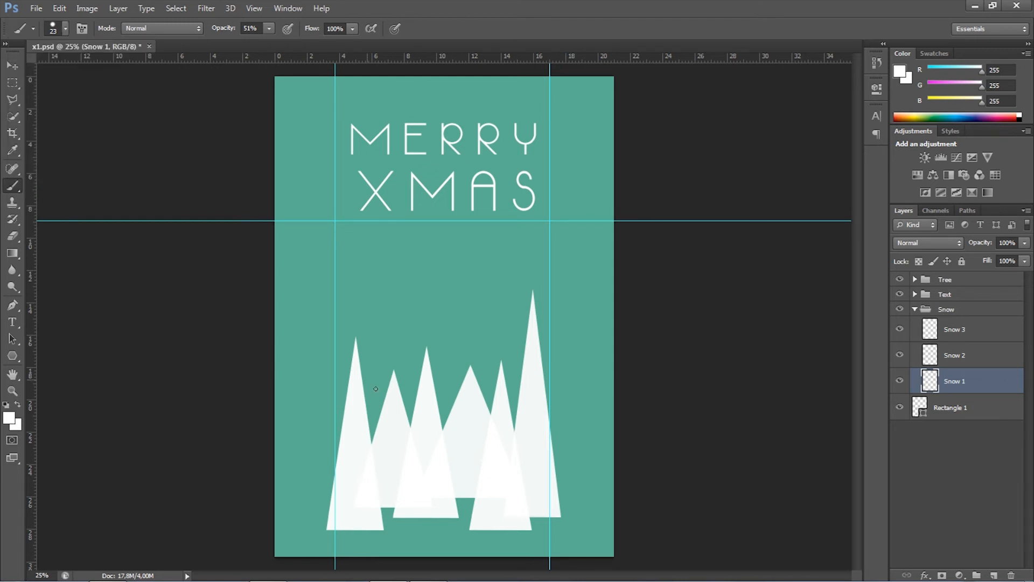
- Paint scattered single white snow dots on Snow 1 between the vertical guides, from below the lettering down around the treetops
left_click(353, 236)
left_click(352, 262)
left_click(346, 270)
left_click(345, 338)
left_click(342, 317)
left_click(340, 384)
left_click(336, 418)
left_click(442, 287)
left_click(514, 349)
left_click(550, 344)
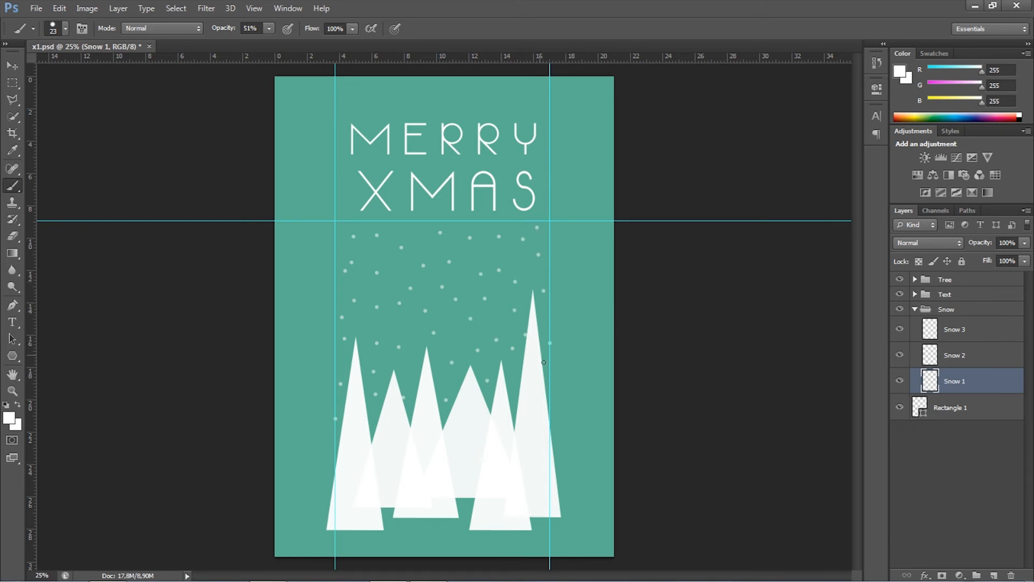
- Scatter smaller snow dots on the Snow 2 layer between the existing ones, using a 13 px brush
left_click(970, 357)
left_click(65, 28)
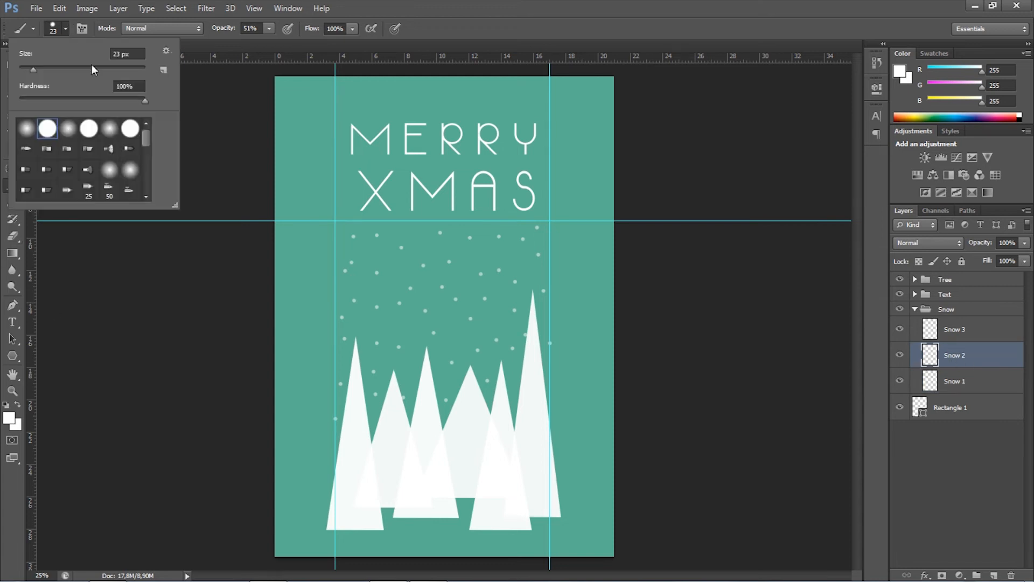
left_click(117, 54)
key("BackSpace")
type("1")
key("Return")
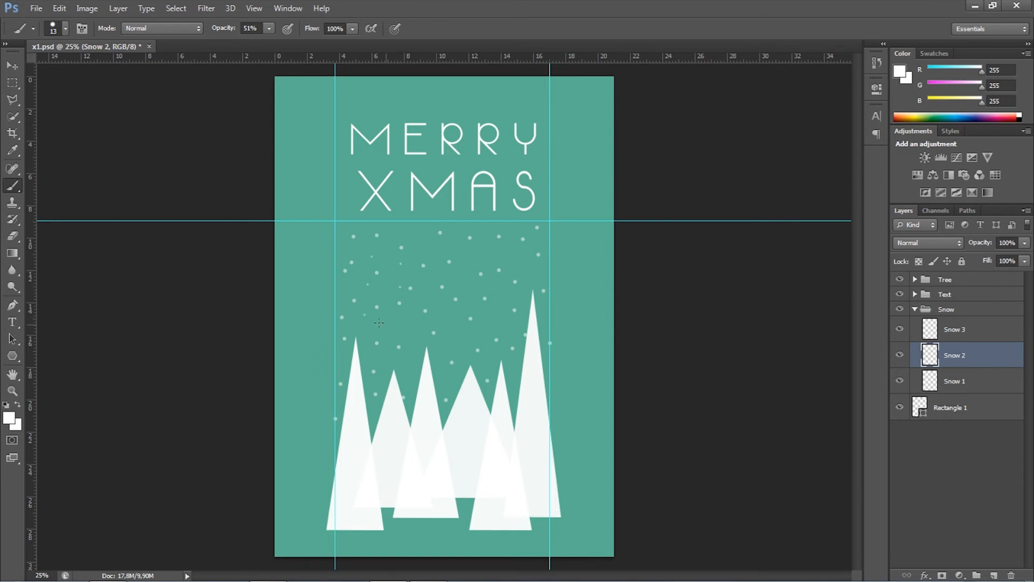
left_click(389, 357)
left_click(375, 420)
left_click(459, 243)
left_click(457, 228)
- Fill the gaps in the snowfall with tiny dots on the Snow 3 layer, using a 5 px brush
left_click(956, 329)
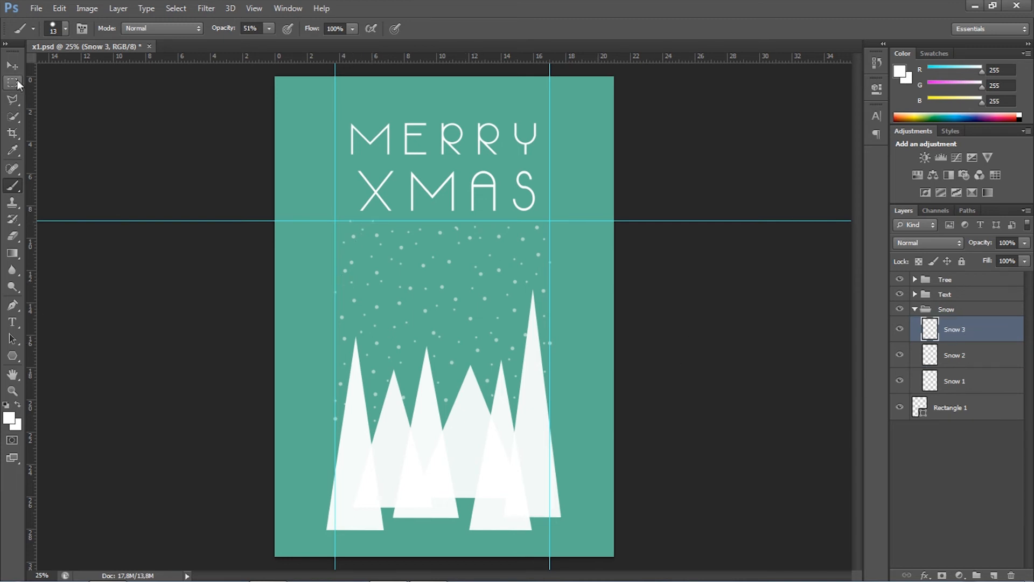
left_click(66, 29)
type("5")
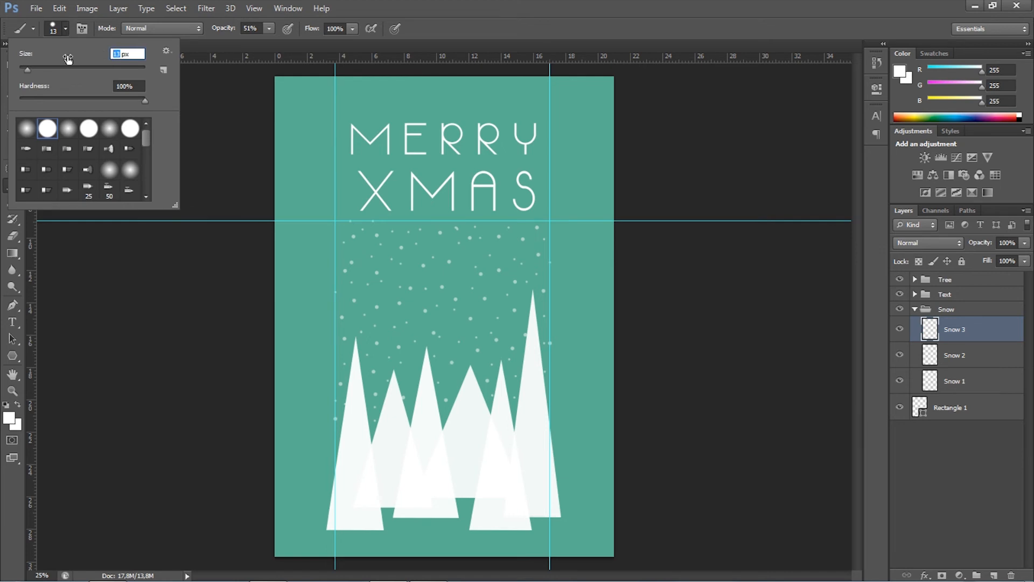
key("Return")
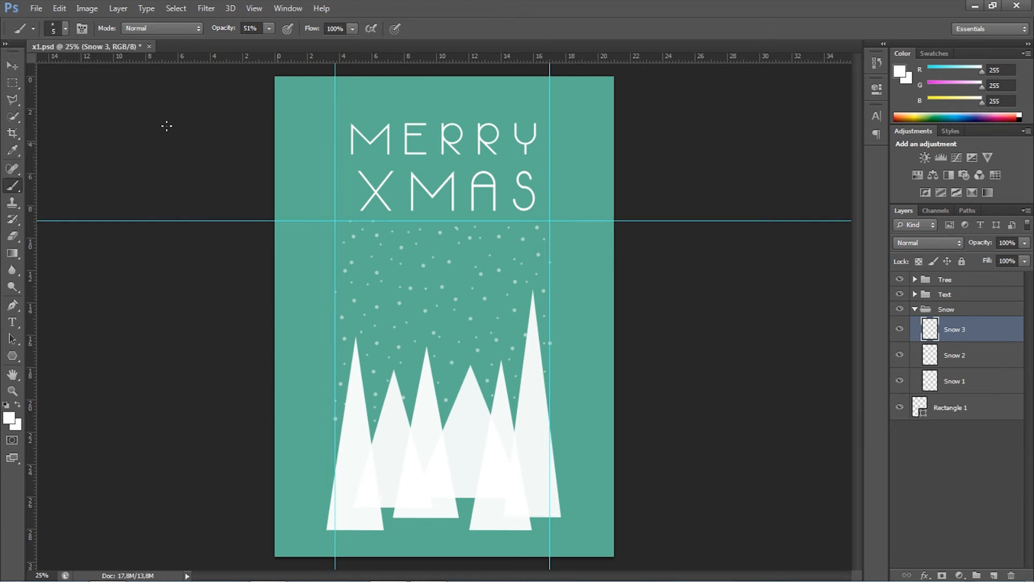
scroll(291, 233, "up", 2)
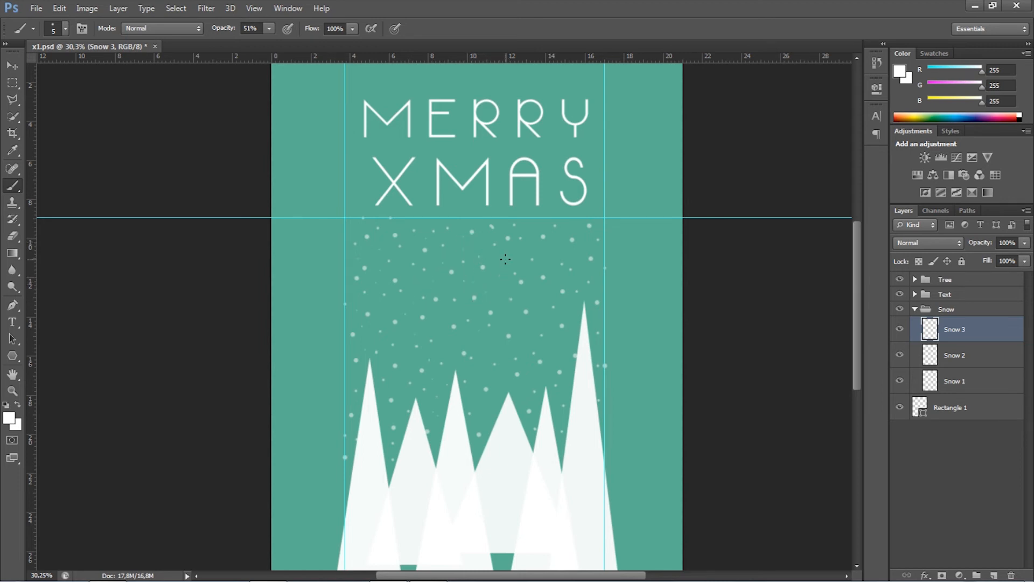
left_click(525, 237)
- Collapse the Snow group and remove the horizontal guide and both vertical guides from the poster
left_click(915, 311)
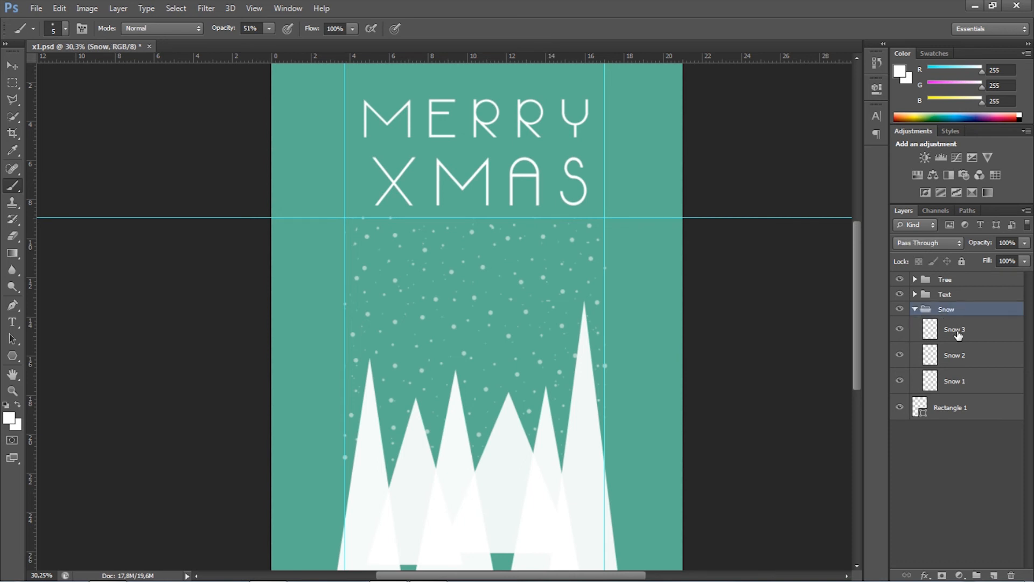
left_click(914, 309)
left_click(952, 333)
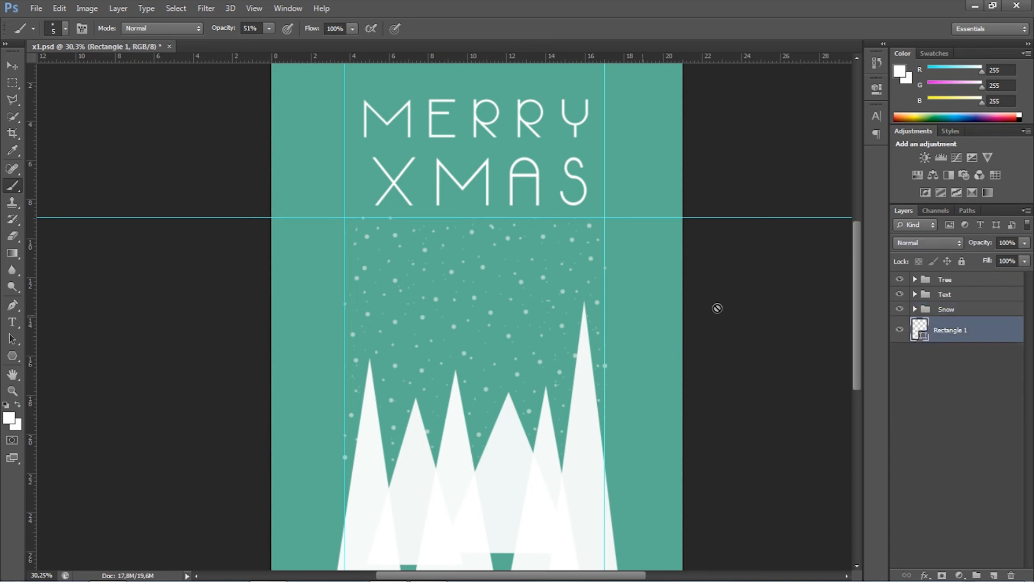
key("v")
left_click(964, 309)
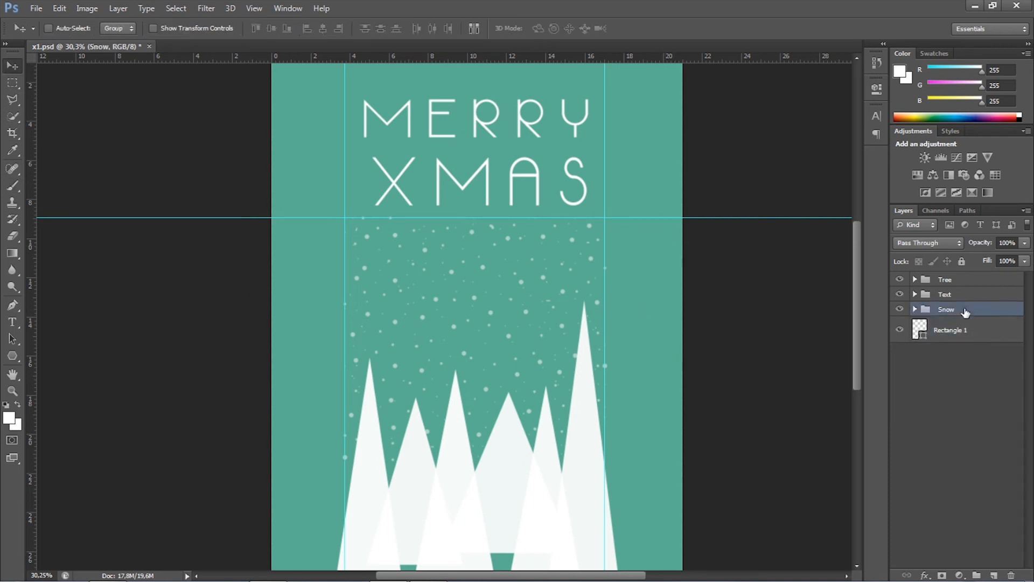
key("alt")
left_click_drag(626, 219, 625, 51)
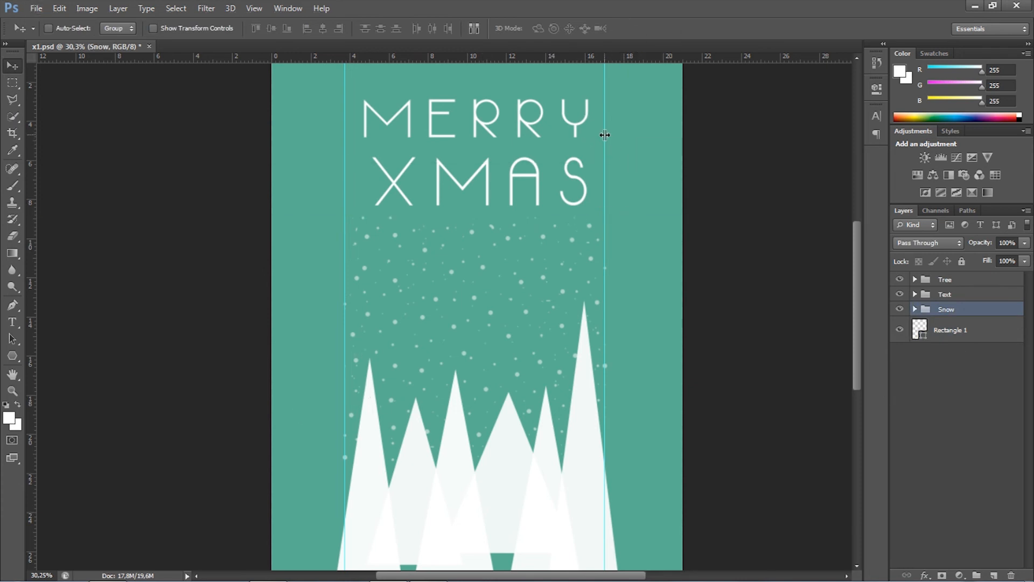
left_click_drag(605, 135, 8, 233)
left_click_drag(345, 153, 30, 179)
scroll(686, 261, "down", 3)
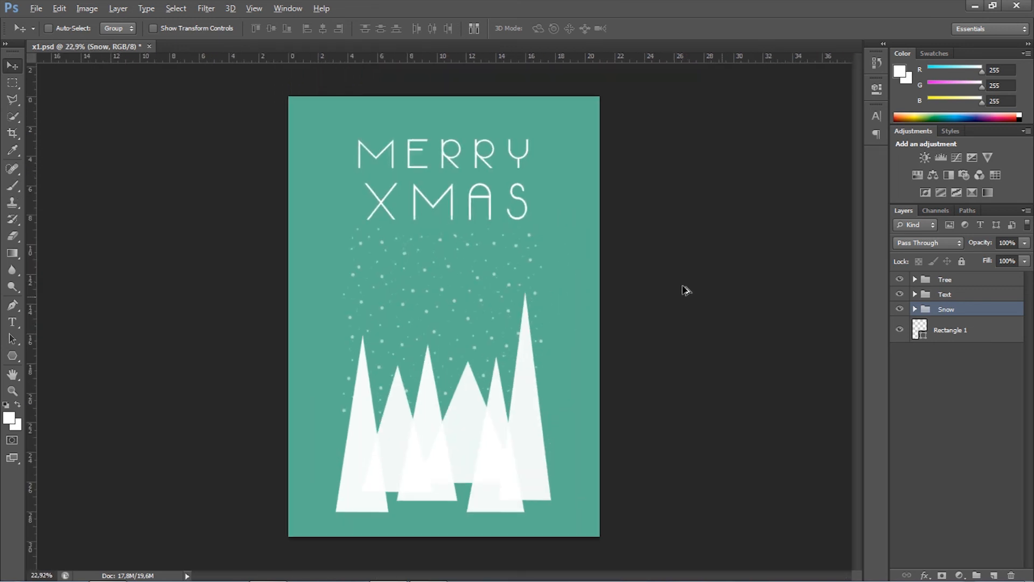
left_click(960, 334)
left_click(19, 361)
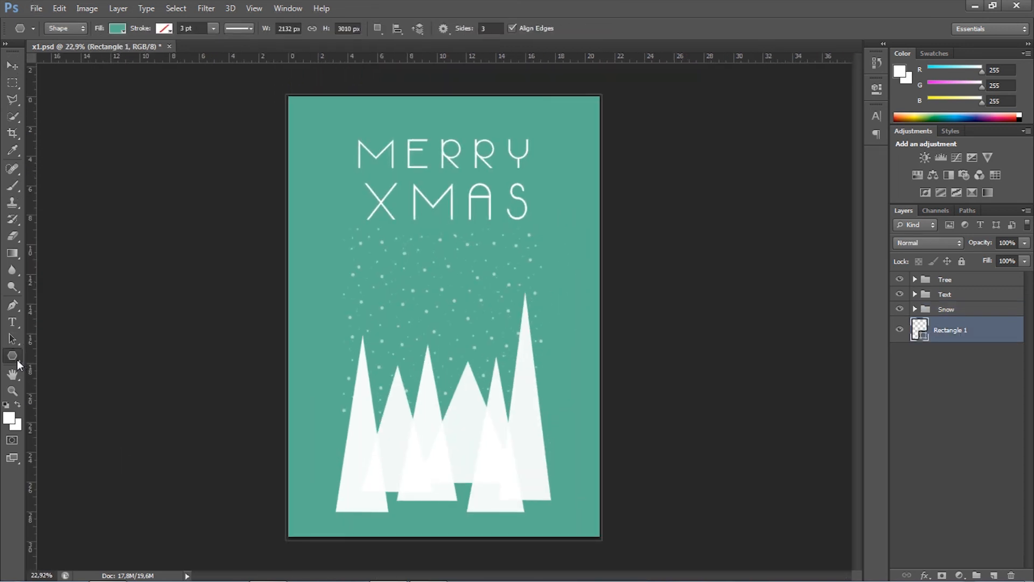
right_click(16, 357)
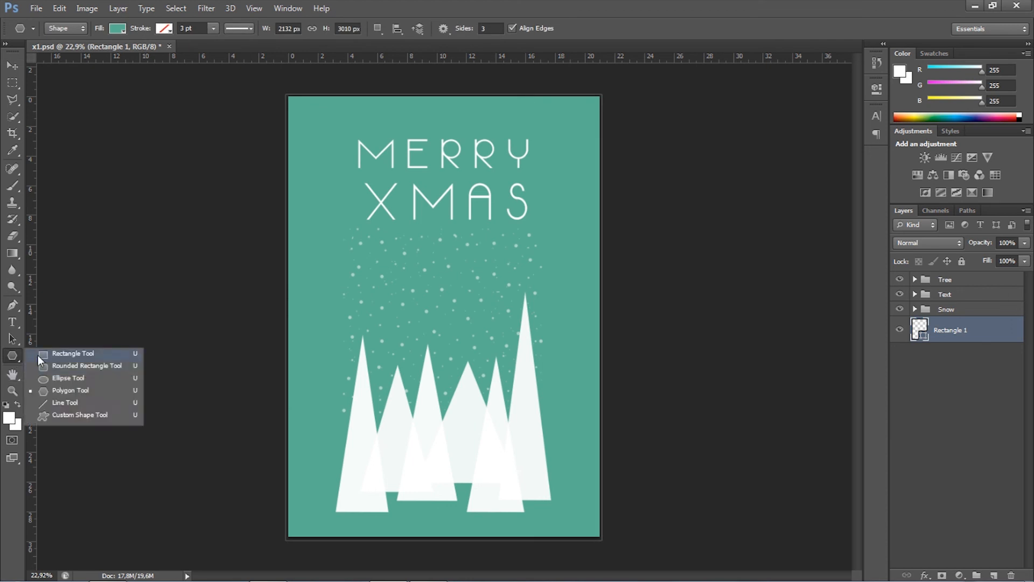
left_click(38, 354)
left_click(902, 330)
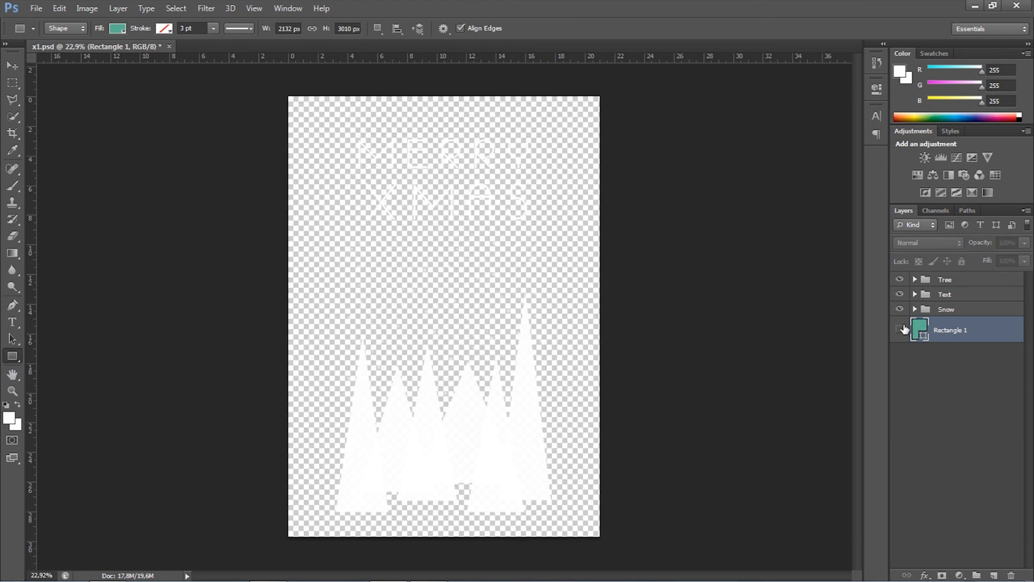
left_click(901, 330)
- Align the Tree, Text and Snow groups with each other along their horizontal centers
left_click(967, 310)
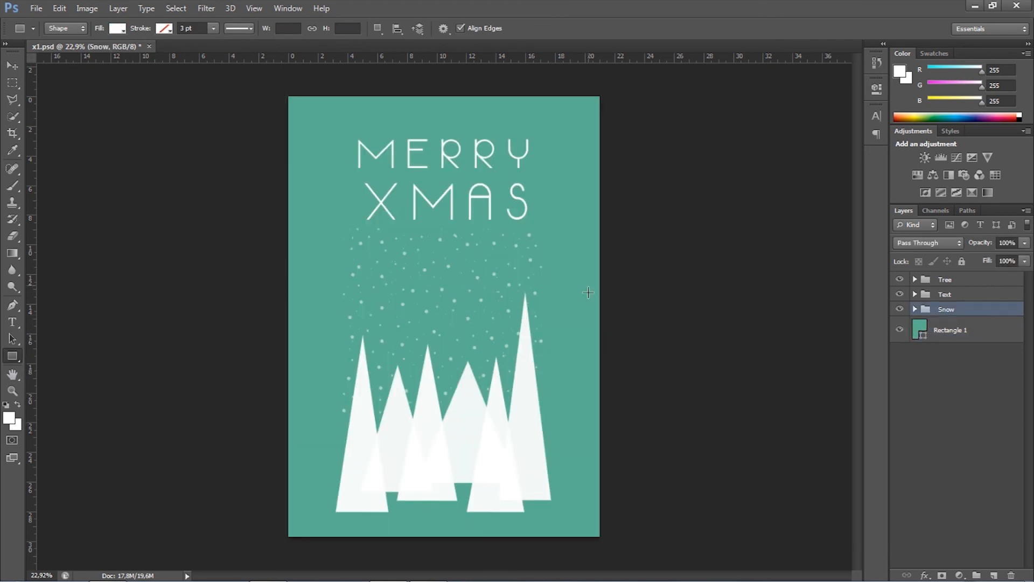
left_click(963, 282, "shift")
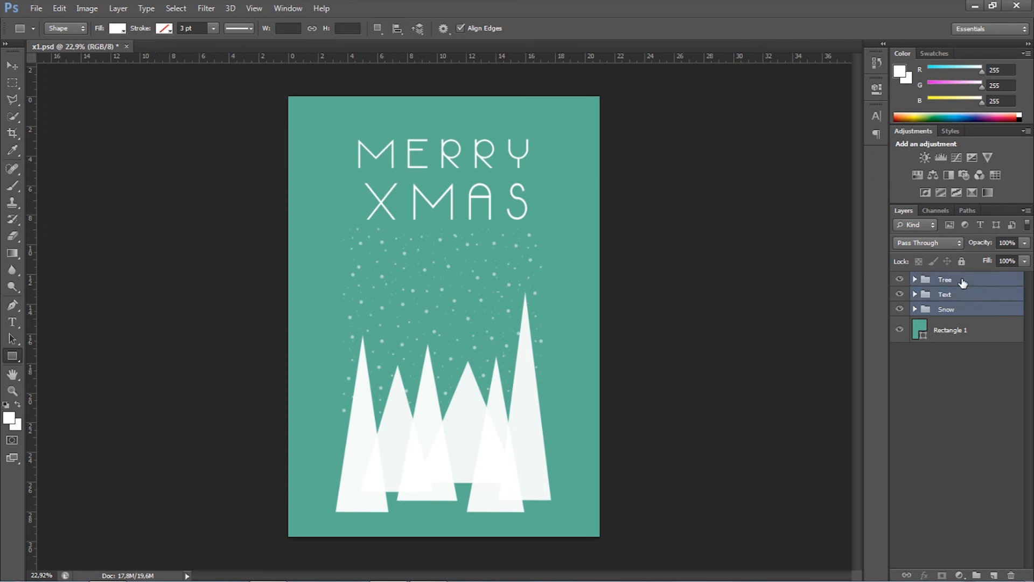
left_click(11, 66)
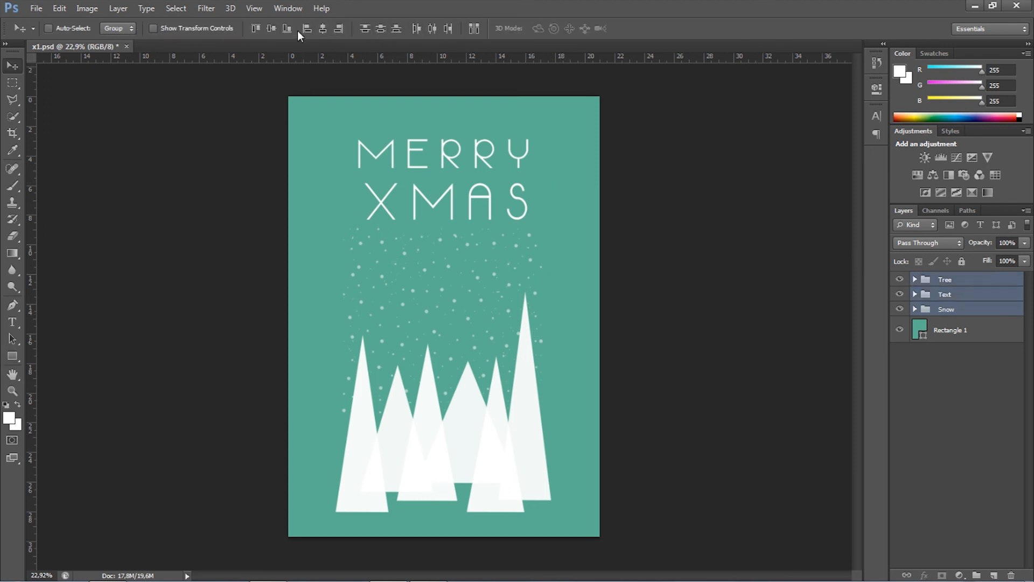
left_click(323, 29)
- Move the MERRY XMAS lettering of the Text group slightly higher, keeping it roughly centered across the poster
left_click(961, 280)
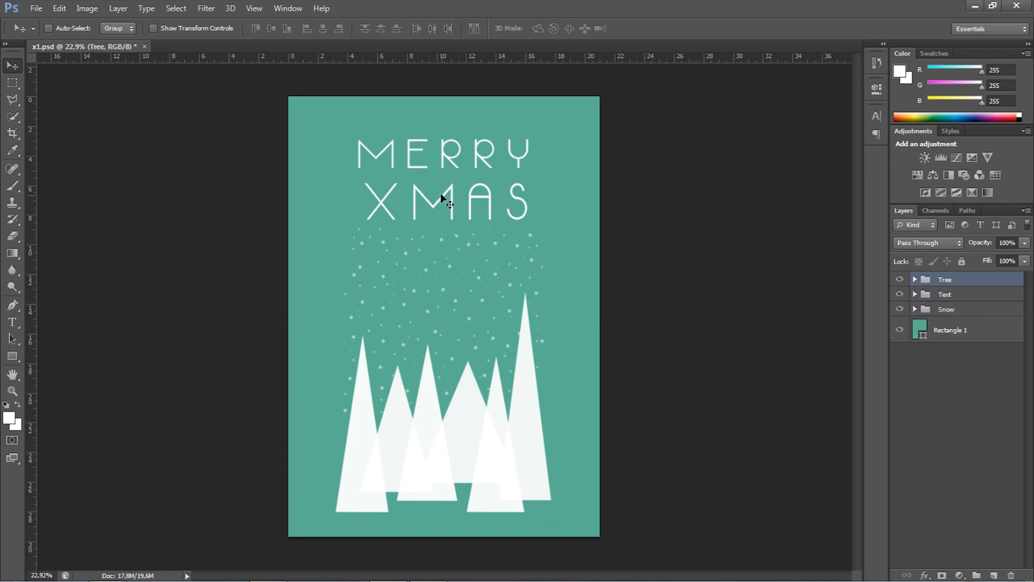
left_click_drag(526, 208, 529, 198)
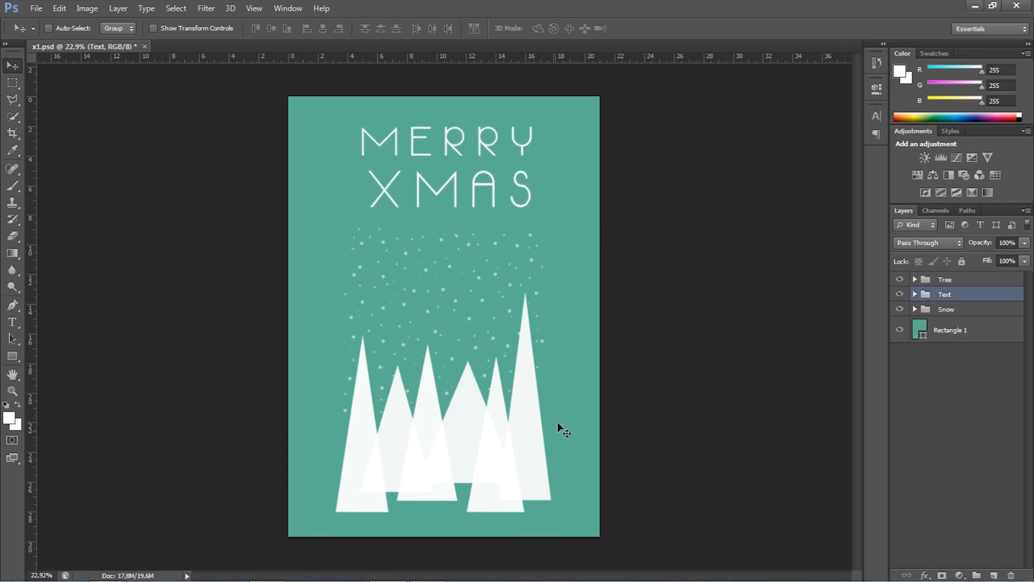
left_click_drag(526, 203, 527, 203)
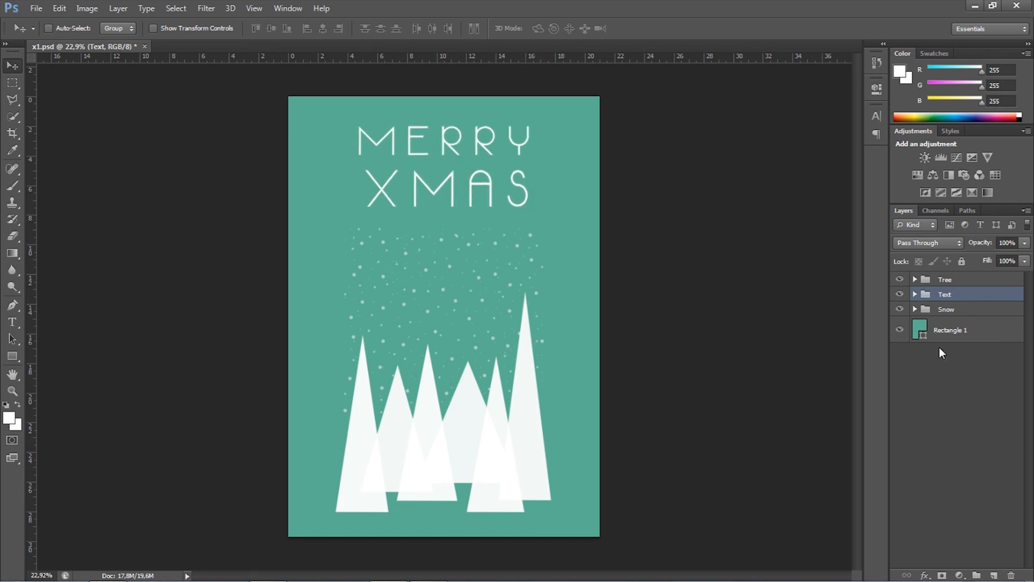
left_click(982, 339)
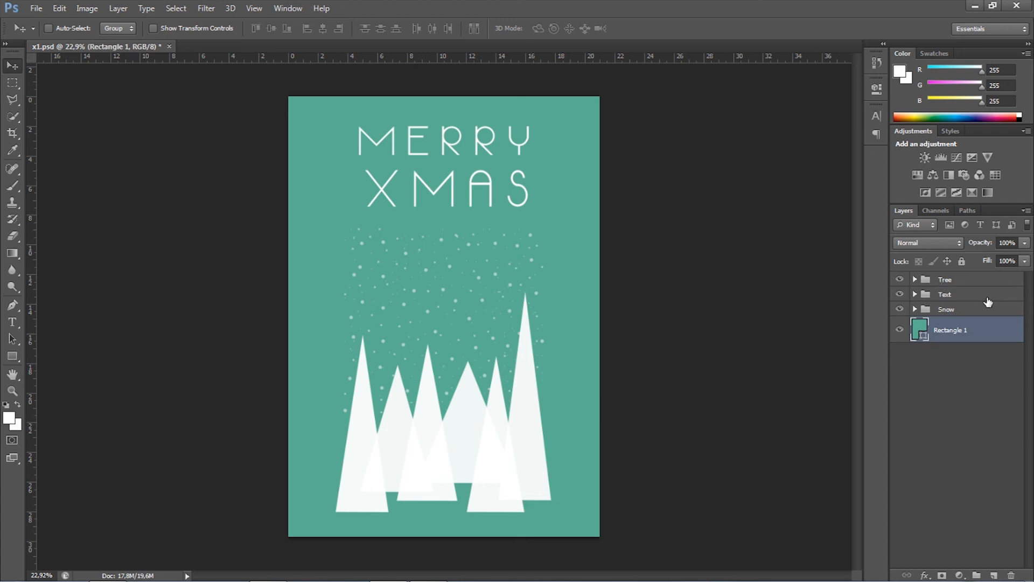
- Scale the Tree, Text and Snow groups down slightly together, proportionally about their common center
left_click(961, 284)
left_click(962, 309, "shift")
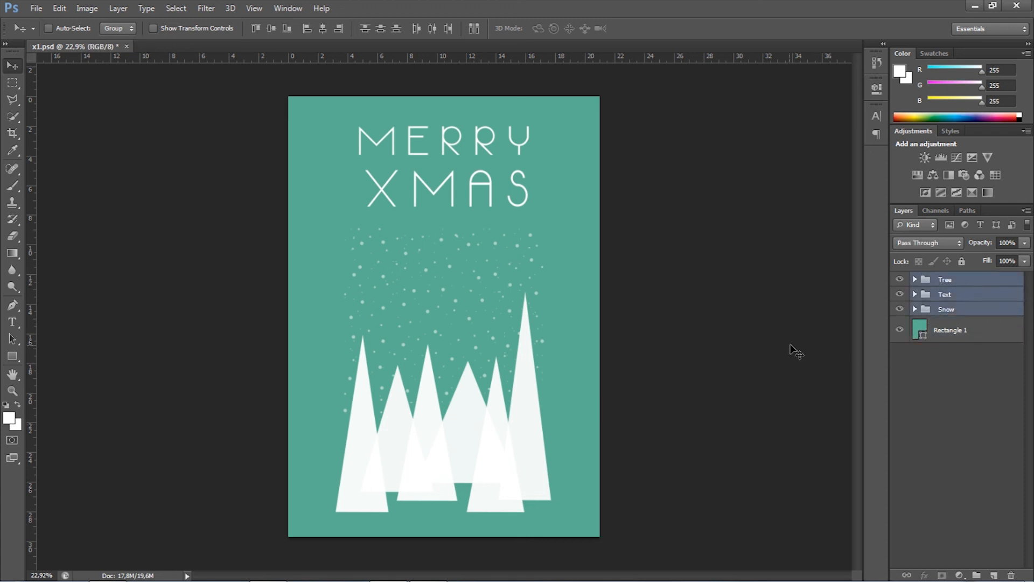
key("ctrl+t")
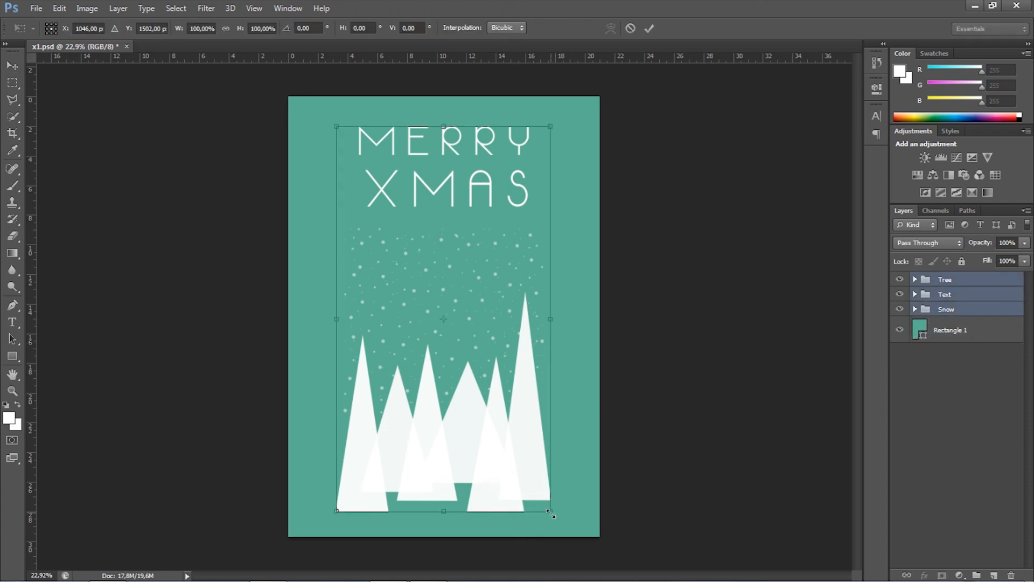
left_click_drag(549, 512, 547, 506)
key("Return")
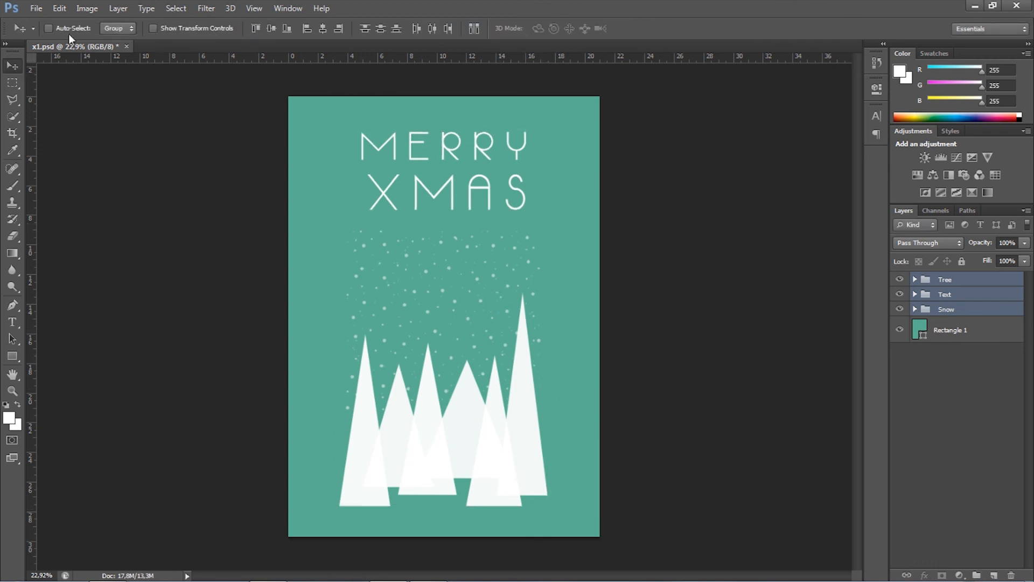
left_click(993, 330)
- Save a copy of the poster in PNG format as Xmas_First.png in the FIRST TUTORIAL 2020 folder
left_click(36, 8)
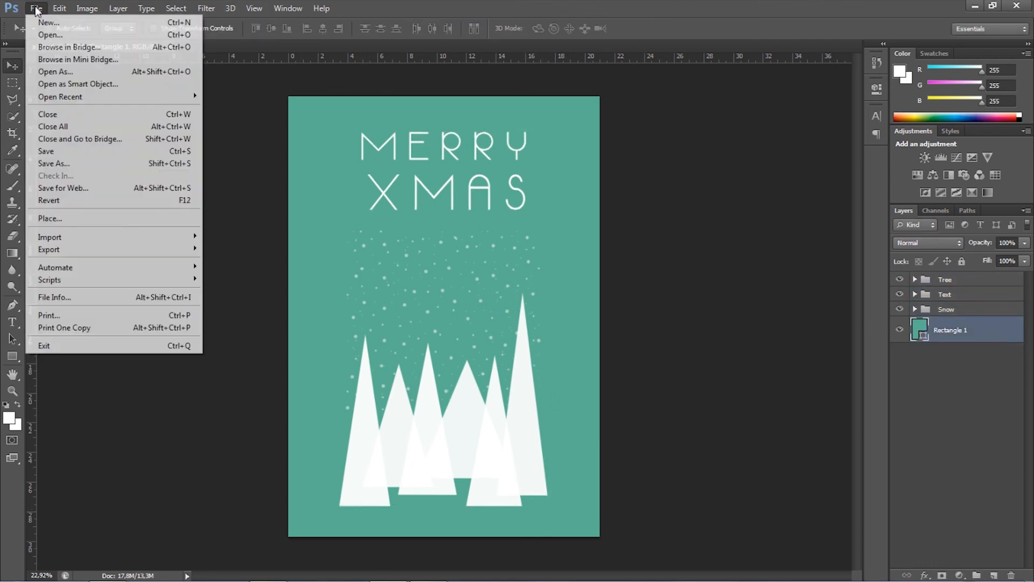
left_click(54, 163)
left_click(516, 422)
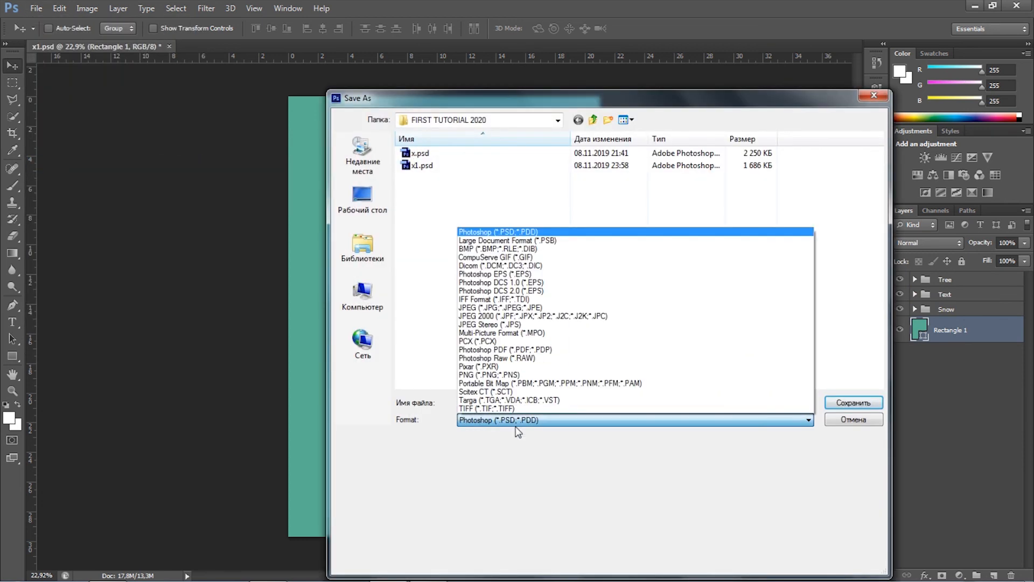
left_click(522, 375)
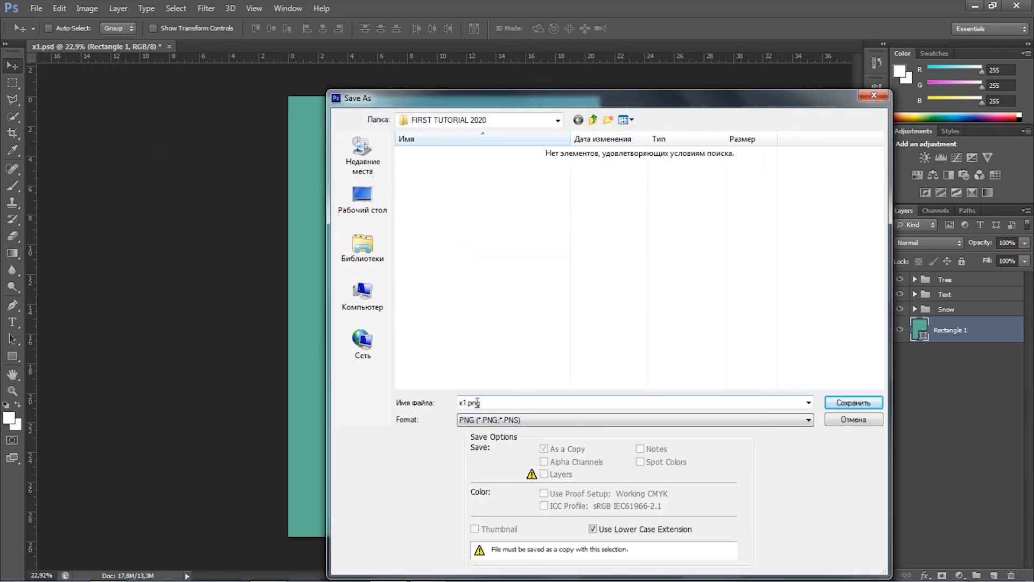
left_click_drag(463, 402, 459, 403)
type("Xmas_First")
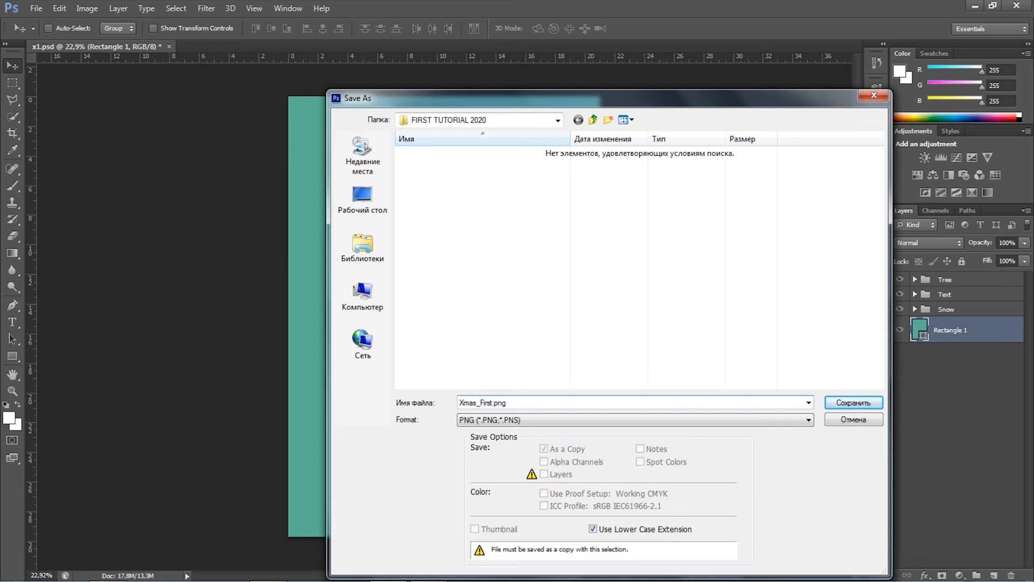
key("ctrl+a")
key("Return")
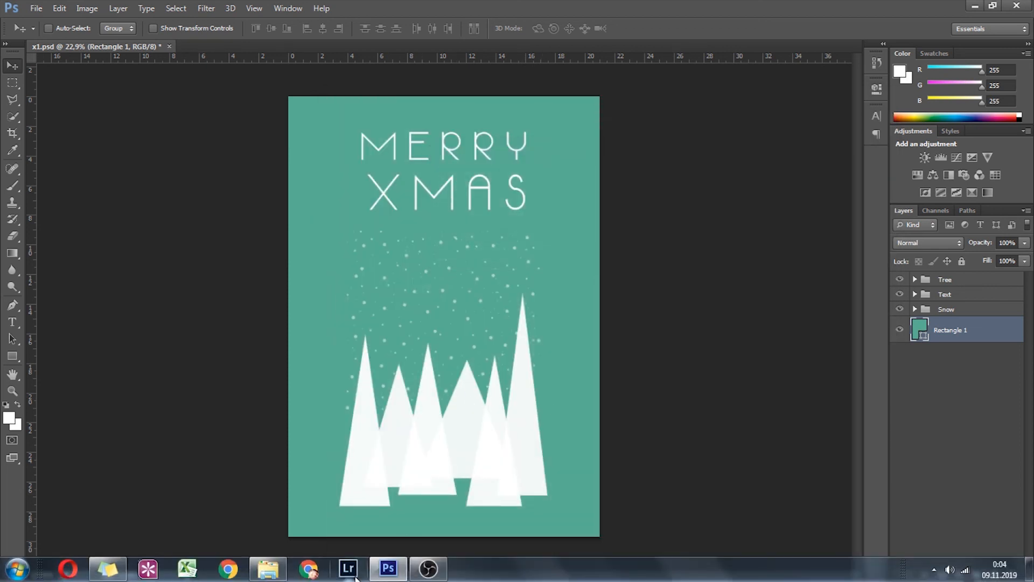
- Switch to Windows Explorer and open the exported Xmas_First.png in the photo viewer
left_click(275, 571)
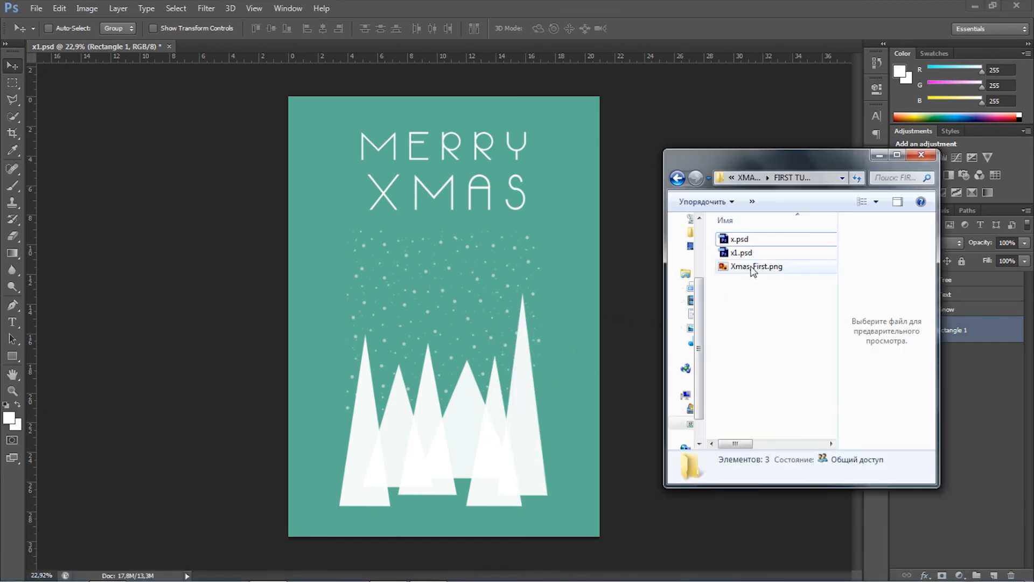
double_click(752, 267)
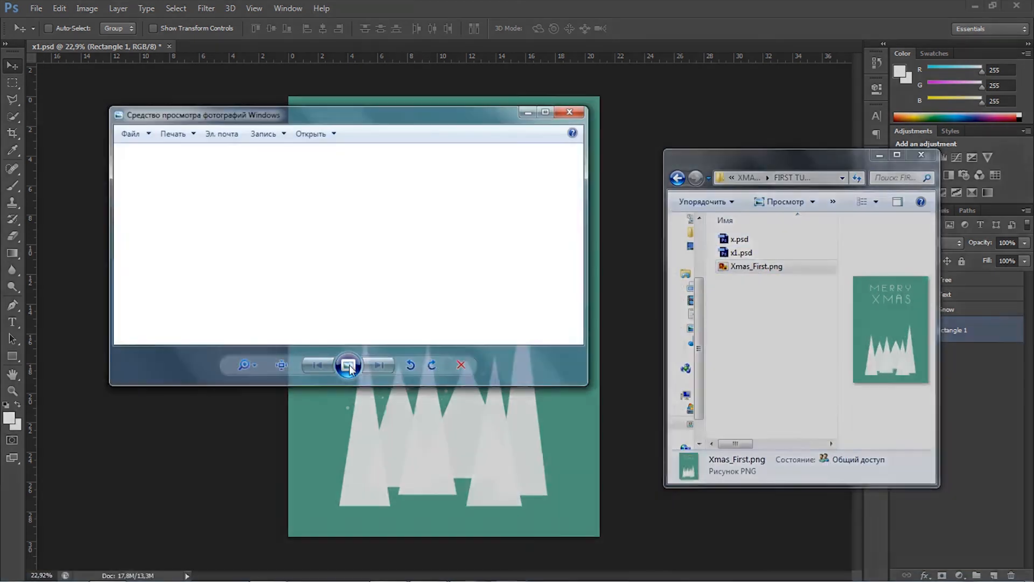